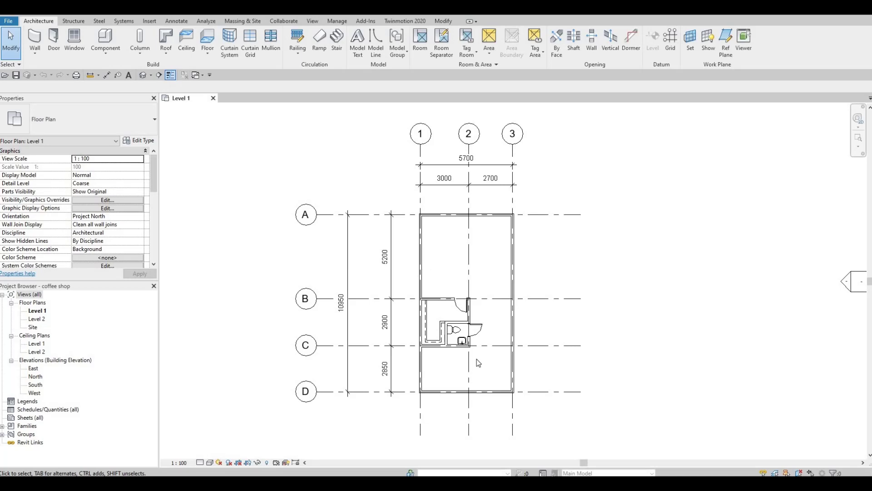
pyautogui.scroll(4, 461, 329)
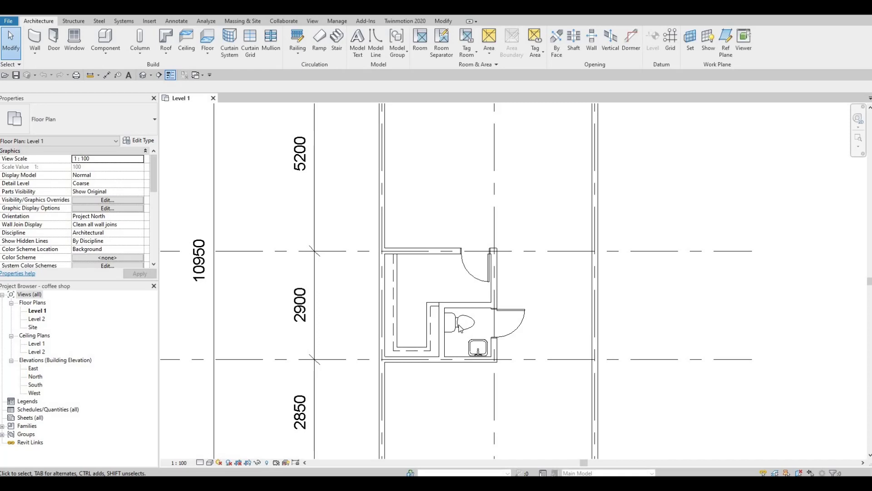
pyautogui.press('F1')
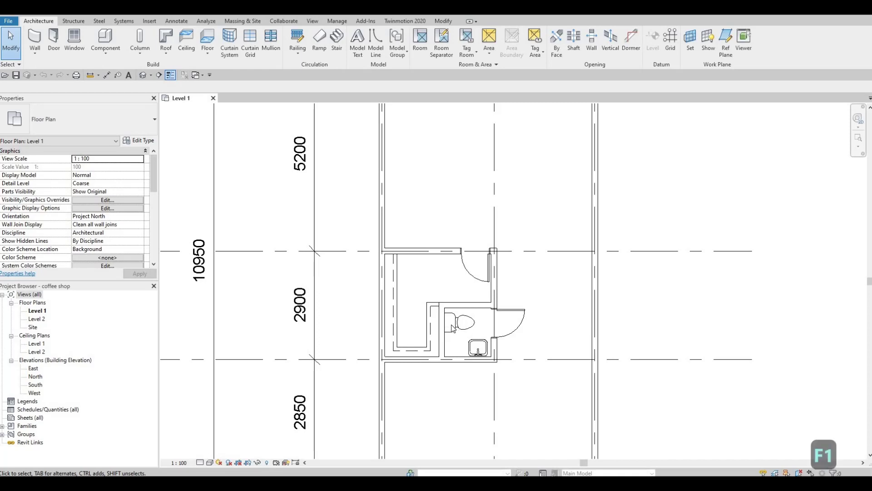
pyautogui.scroll(-2, 452, 324)
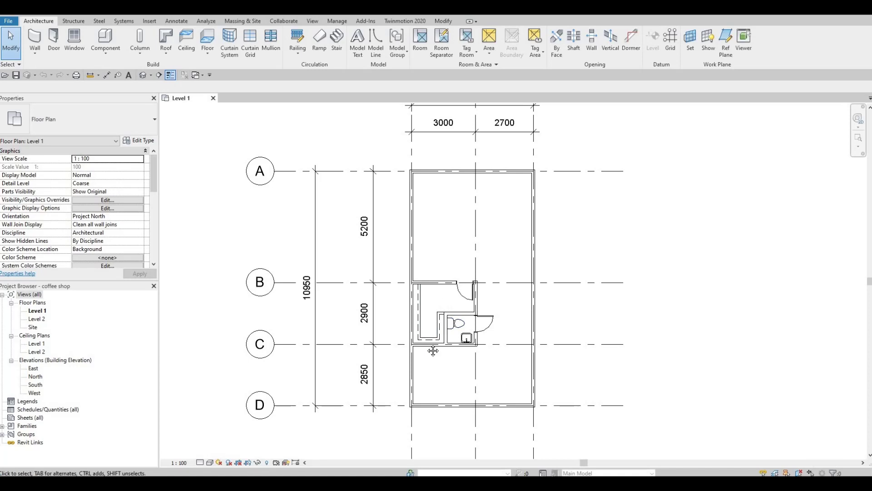
pyautogui.moveTo(445, 225); pyautogui.dragTo(440, 279, button='middle')
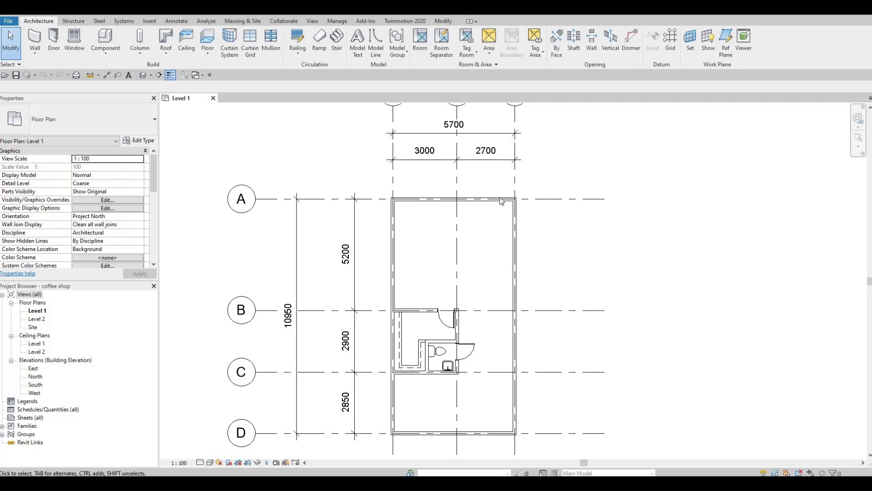
pyautogui.press('F1')
pyautogui.moveTo(434, 250); pyautogui.dragTo(434, 258, button='middle')
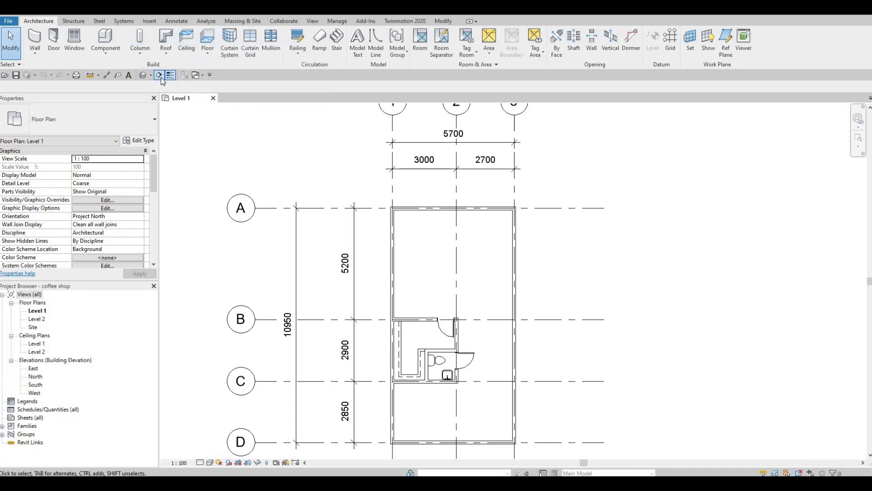
# Draw a vertical building section from the toilet room up past grid A, facing grid 1, and open its section view.
pyautogui.click(159, 76)
pyautogui.click(430, 293)
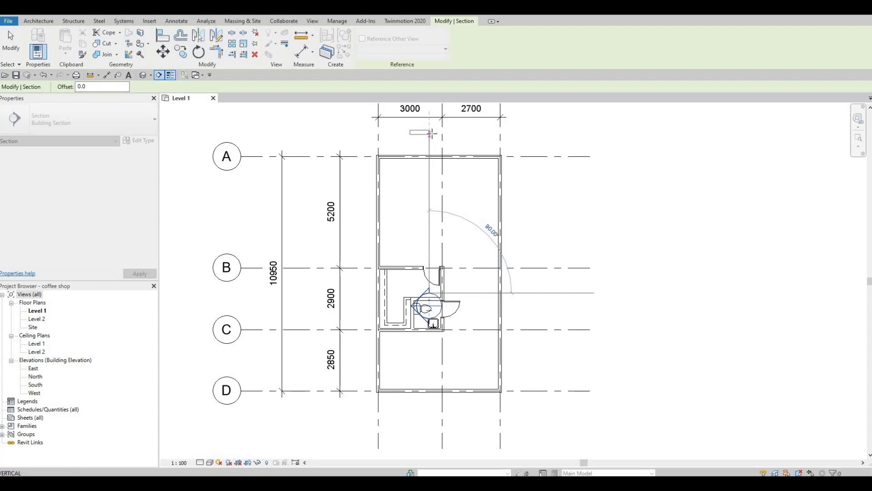
pyautogui.click(429, 132)
pyautogui.press('Escape')
pyautogui.press('Escape')
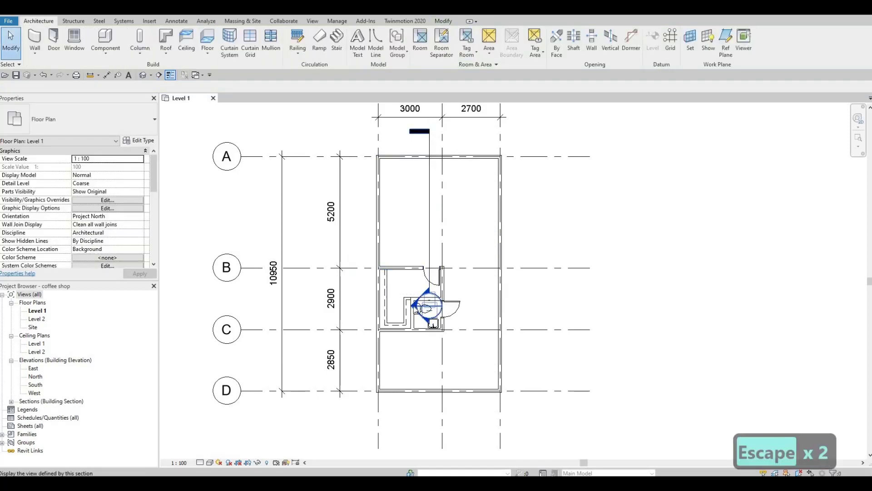
pyautogui.doubleClick(416, 308)
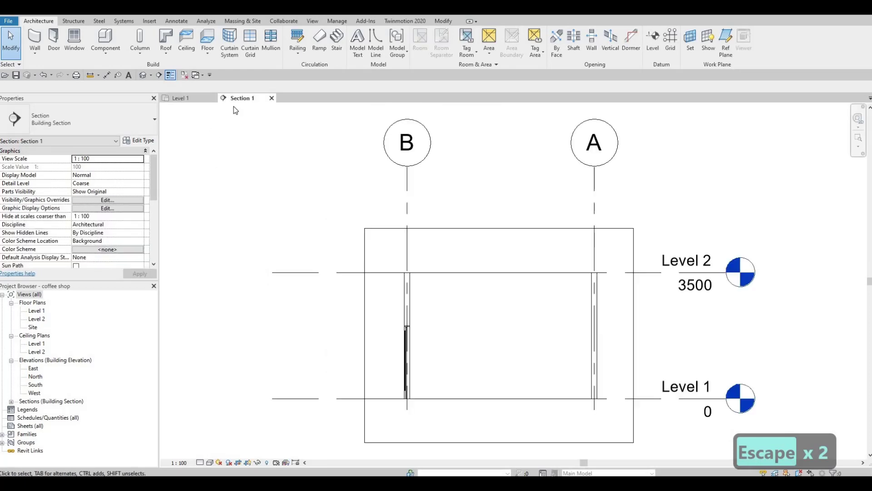
pyautogui.moveTo(528, 284); pyautogui.dragTo(530, 275, button='middle')
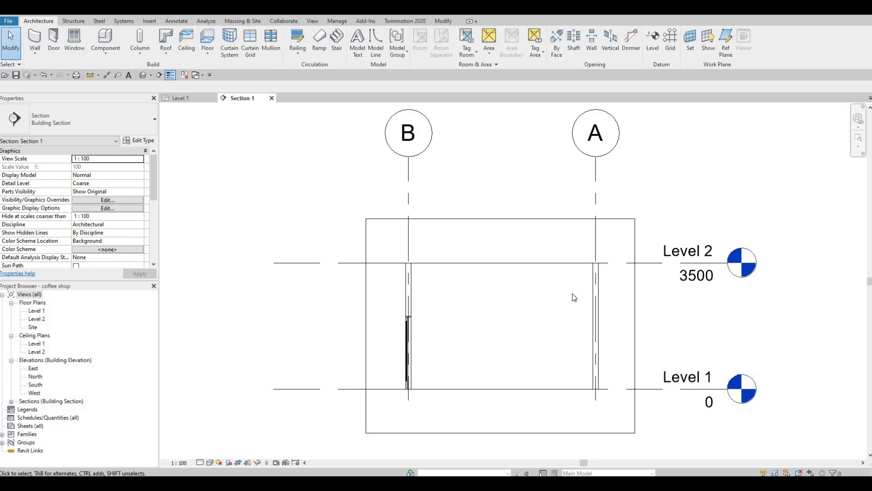
pyautogui.moveTo(572, 293); pyautogui.dragTo(585, 265, button='middle')
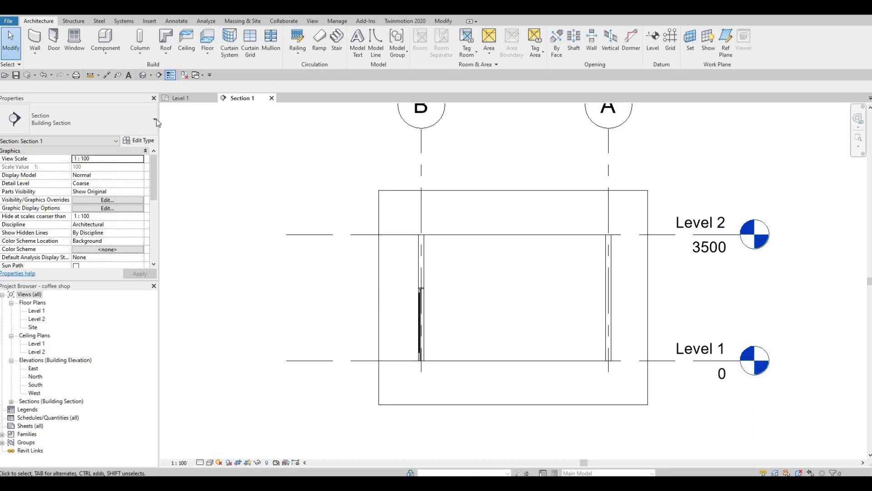
# Return to the Level 1 plan and create an in-place model in the Generic Models category, accepting the default name.
pyautogui.click(181, 99)
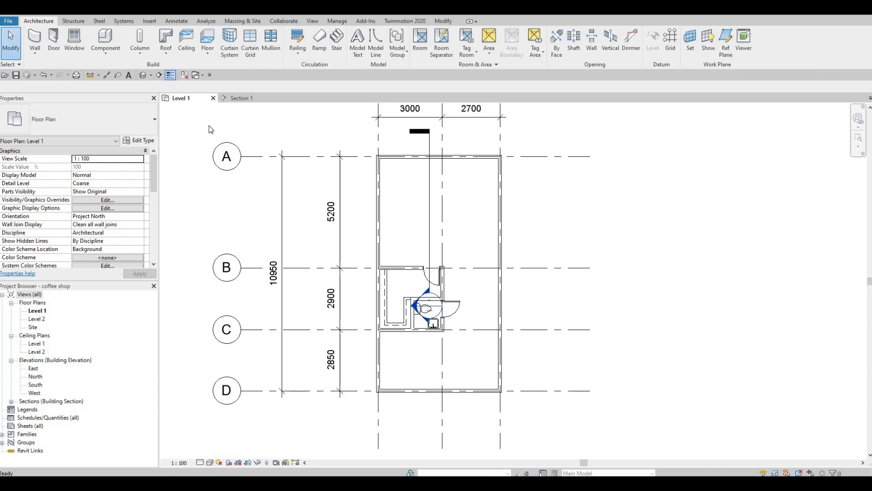
pyautogui.moveTo(354, 203); pyautogui.dragTo(355, 251, button='middle')
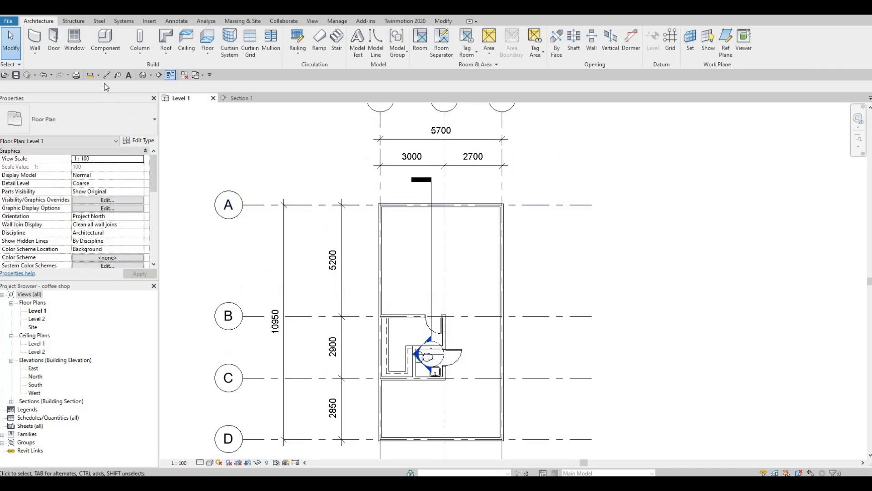
pyautogui.click(105, 58)
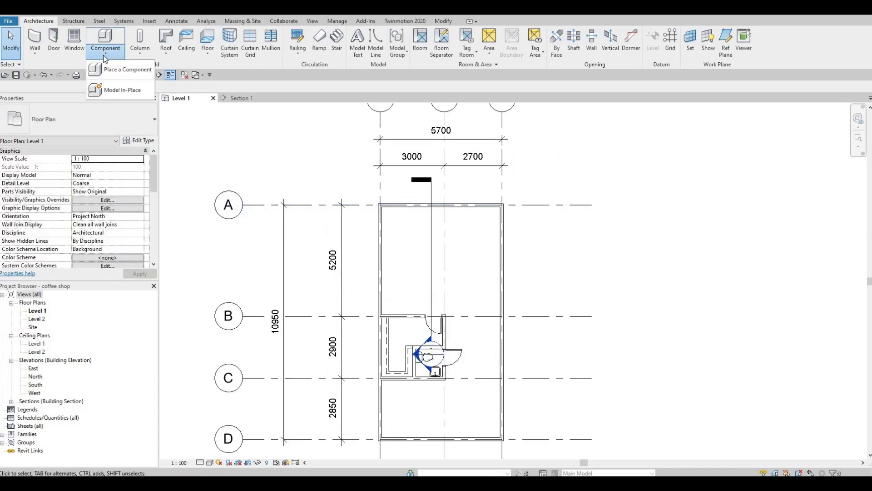
pyautogui.click(121, 99)
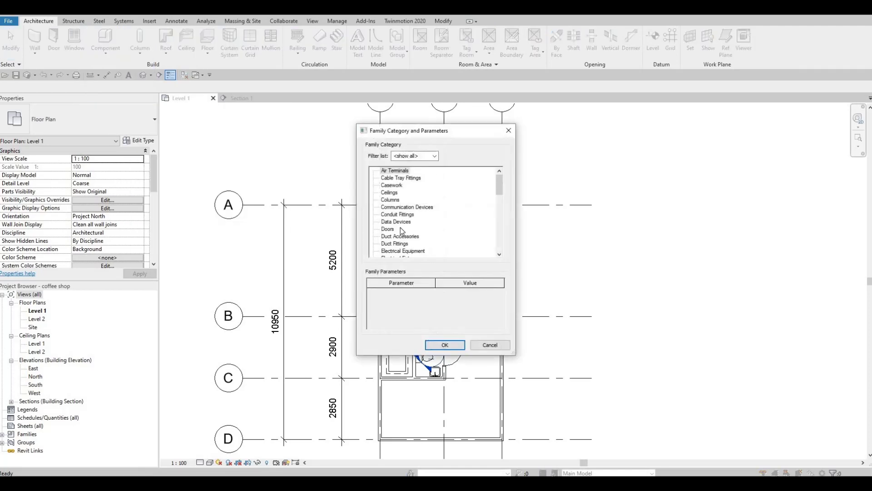
pyautogui.scroll(-2, 395, 255)
pyautogui.scroll(-2, 396, 252)
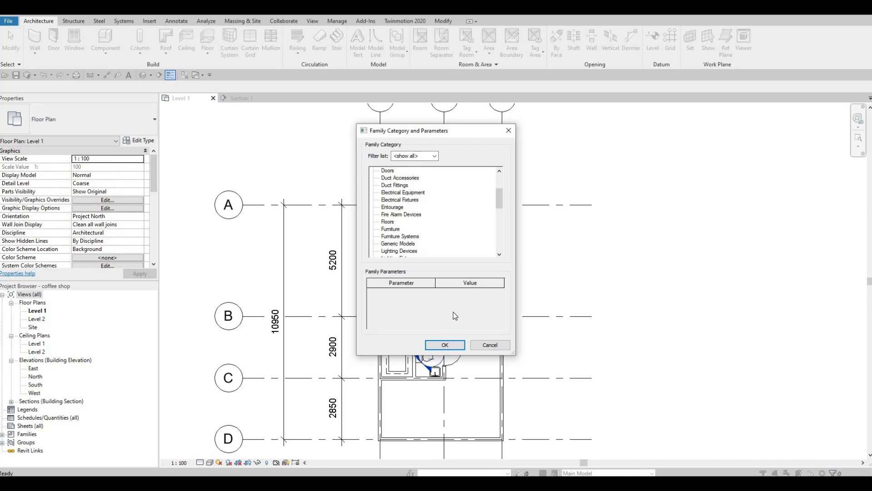
pyautogui.click(445, 345)
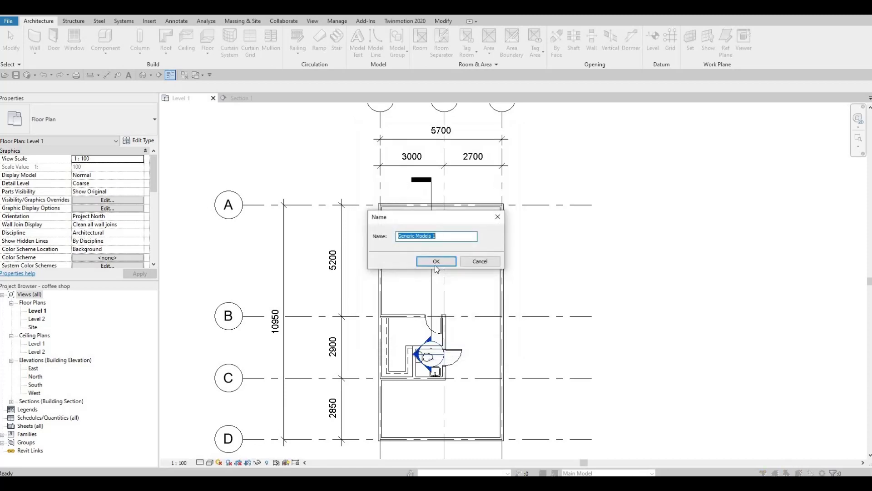
pyautogui.click(436, 261)
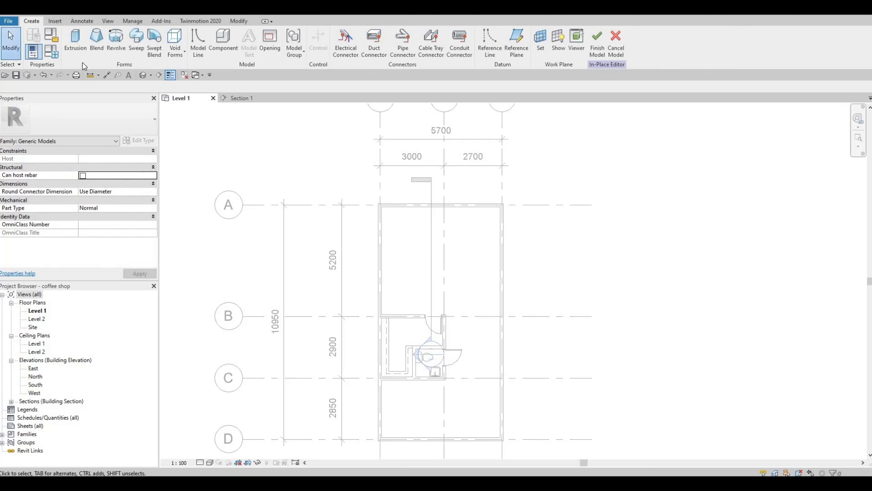
# Sketch a rectangular extrusion profile about 600 mm by 3700 mm in the inside wall corner at grids 1 and B.
pyautogui.click(76, 40)
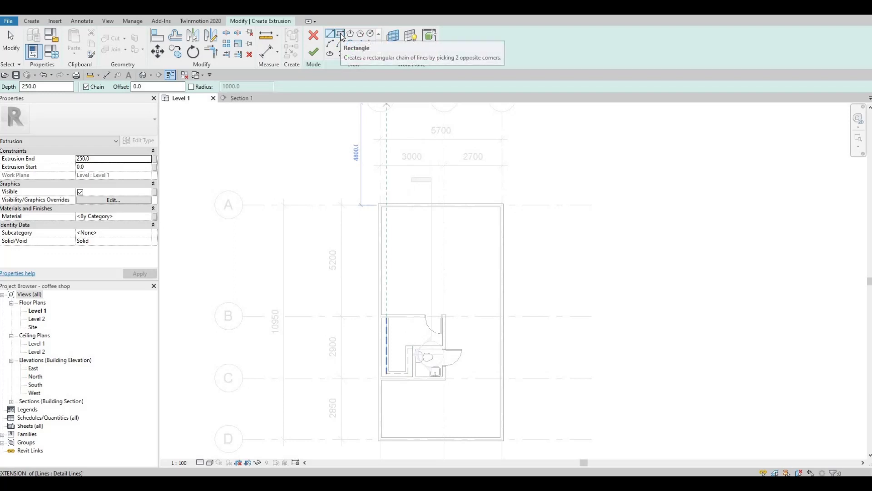
pyautogui.click(341, 35)
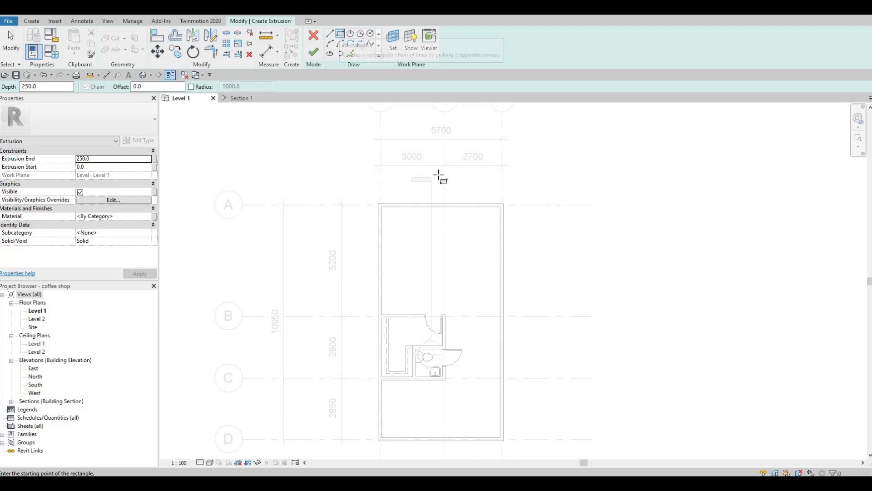
pyautogui.scroll(3, 379, 316)
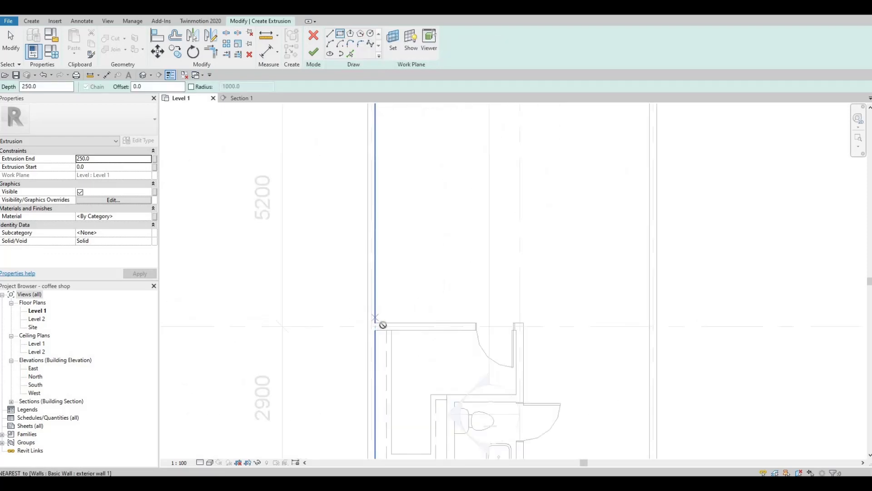
pyautogui.click(376, 322)
pyautogui.keyDown('ctrl'); pyautogui.scroll(3, 399, 210); pyautogui.keyUp('ctrl')
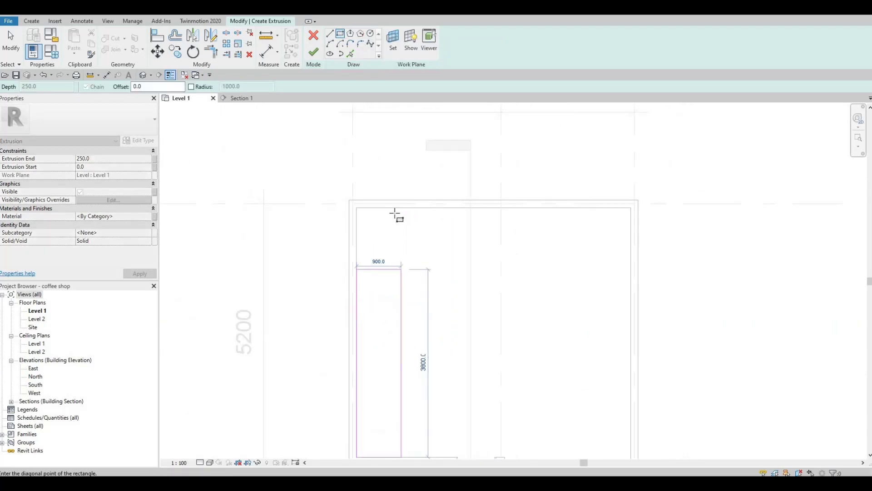
pyautogui.keyDown('ctrl'); pyautogui.scroll(-3, 395, 213); pyautogui.keyUp('ctrl')
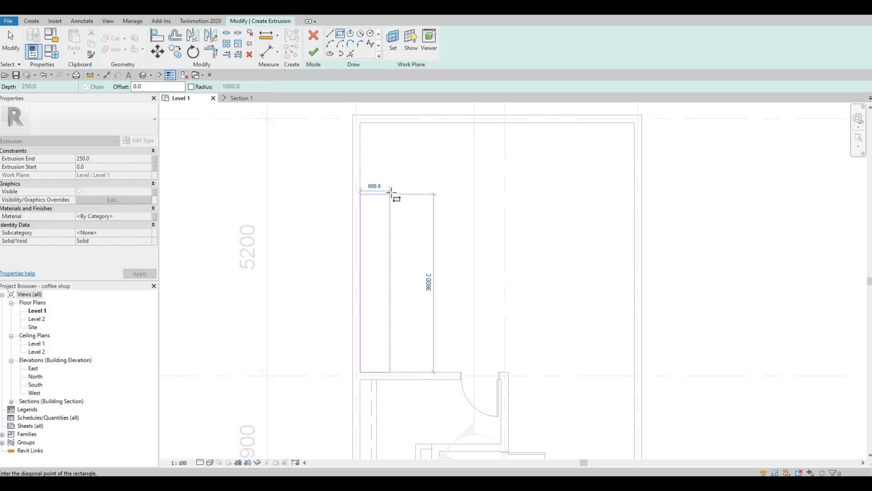
pyautogui.click(390, 189)
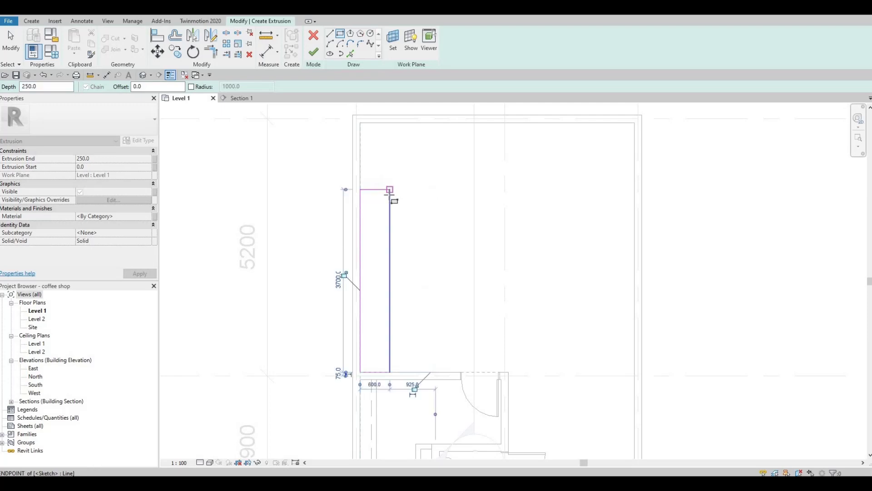
pyautogui.press('Escape')
# Set the width of the rectangular profile to 650 mm by adjusting its long edge facing the room.
pyautogui.press('Escape')
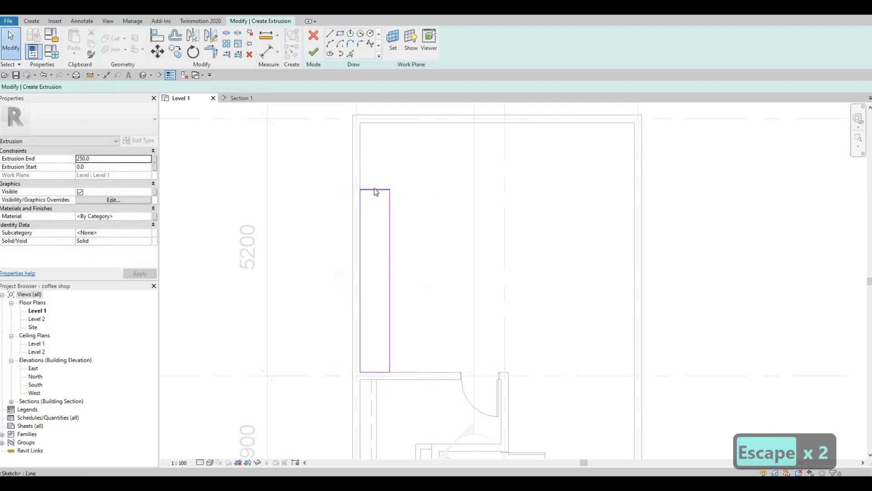
pyautogui.click(389, 212)
pyautogui.press('Escape')
pyautogui.click(390, 234)
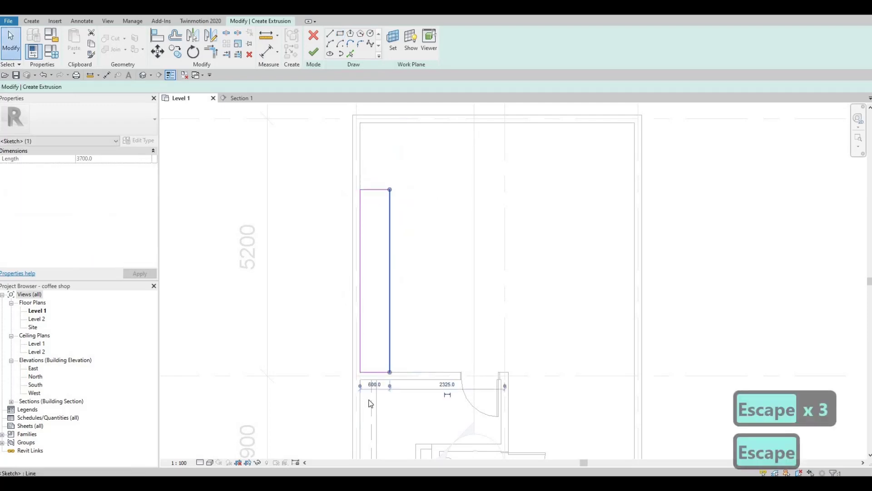
pyautogui.click(374, 385)
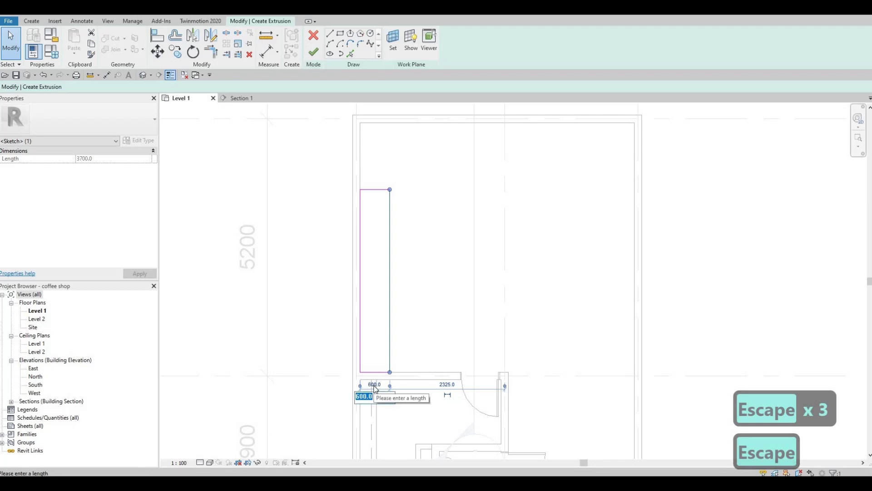
pyautogui.write('650')
pyautogui.press('Return')
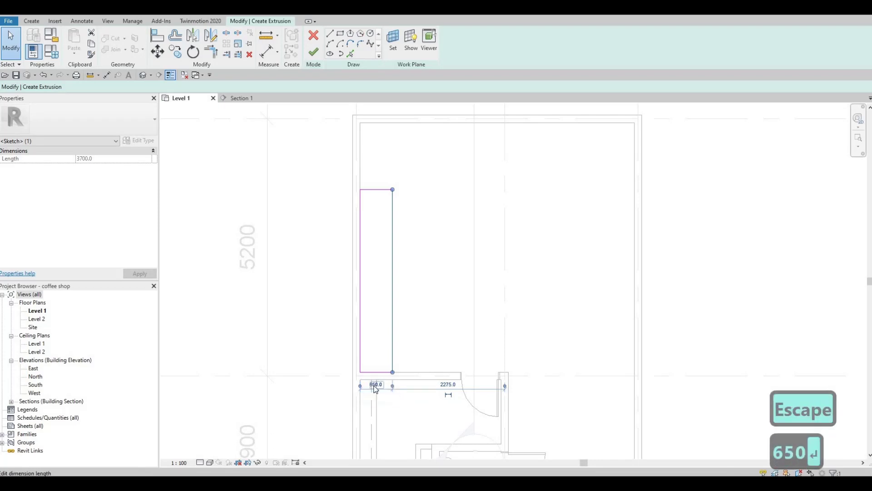
pyautogui.press('Escape')
pyautogui.press('Escape')
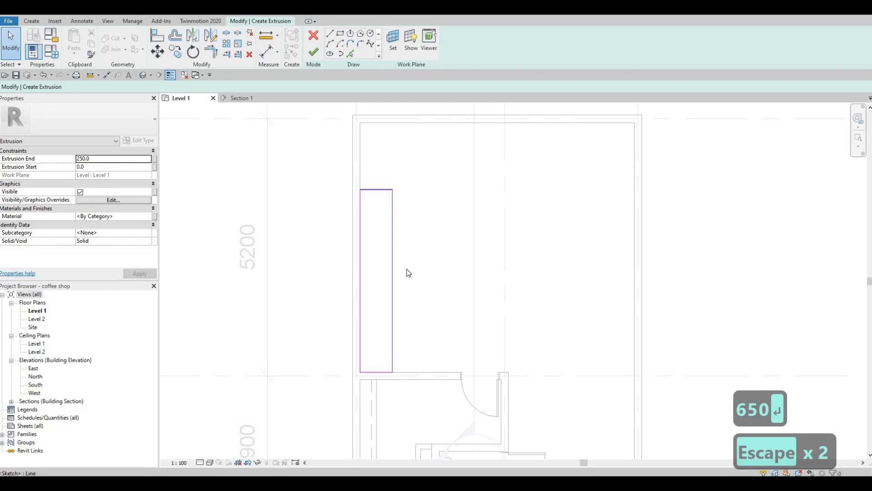
pyautogui.click(407, 272)
pyautogui.press('Escape')
pyautogui.press('Escape')
# Finish the extrusion sketch and set its Extrusion End to 900 mm.
pyautogui.moveTo(380, 126); pyautogui.dragTo(371, 155, button='middle')
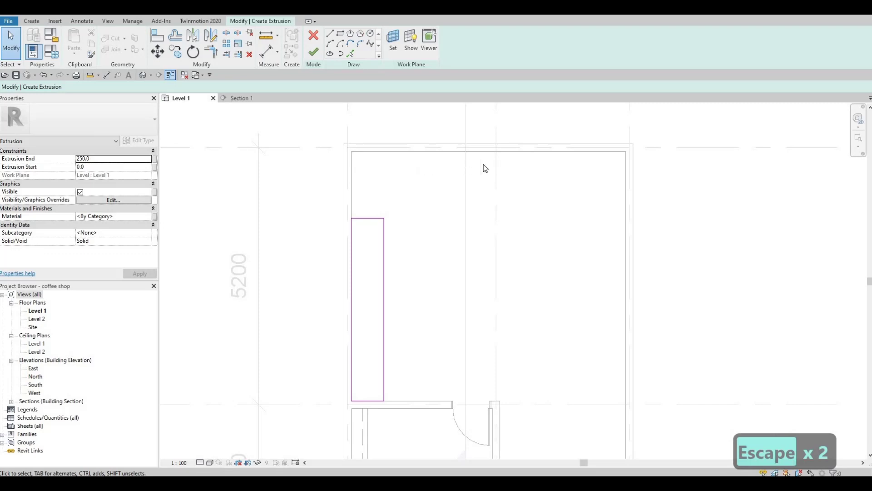
pyautogui.moveTo(327, 182); pyautogui.dragTo(321, 171, button='middle')
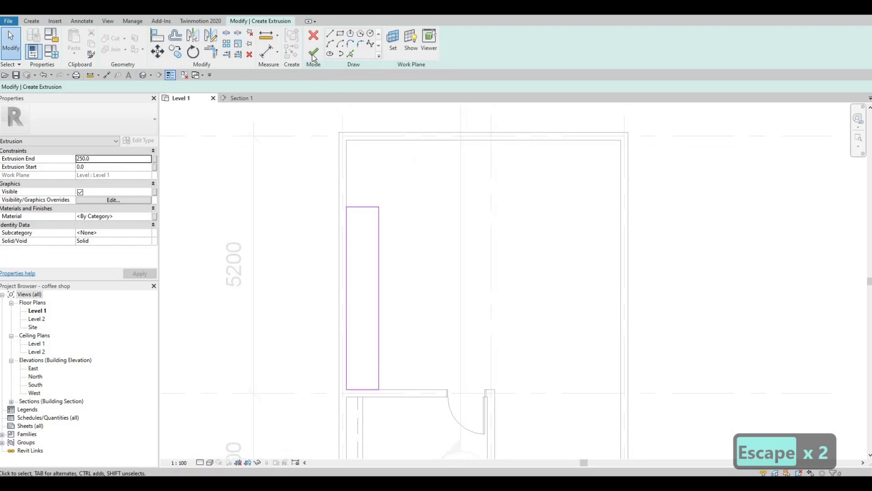
pyautogui.click(312, 54)
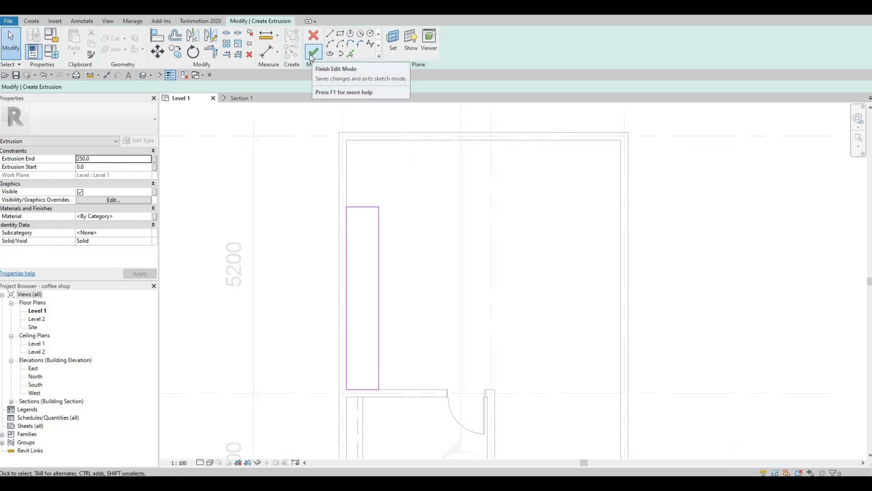
pyautogui.click(99, 159)
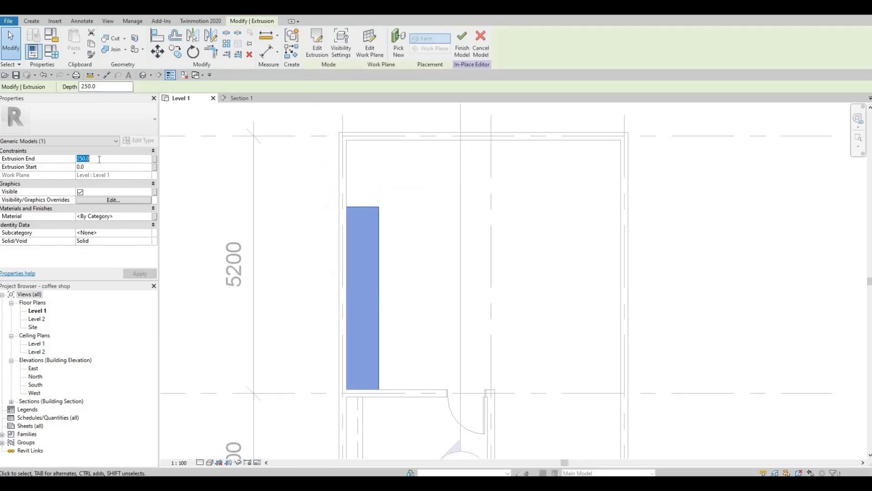
pyautogui.write('900')
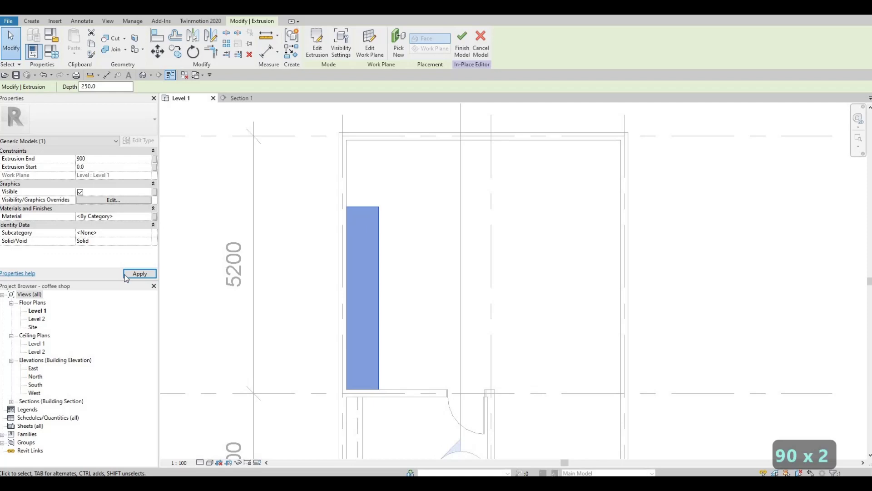
pyautogui.click(133, 275)
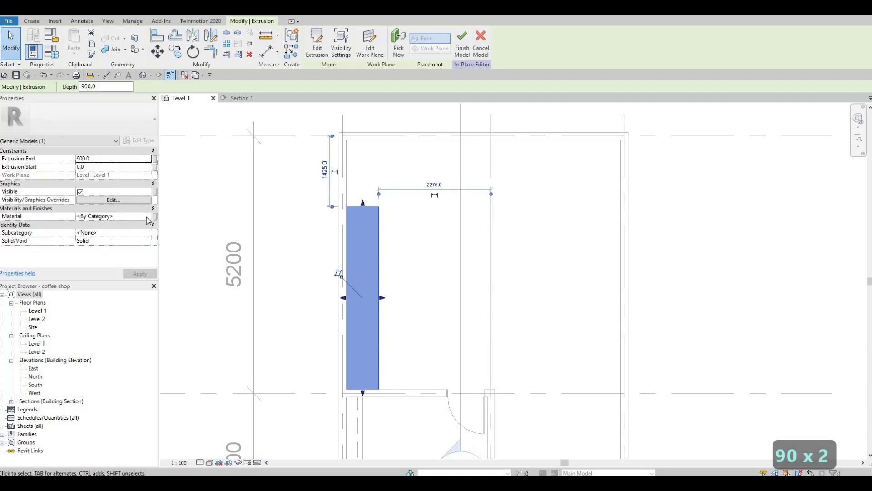
# Assign the Birch - Glossy material from the AEC Materials Wood library to the extrusion.
pyautogui.click(148, 217)
pyautogui.click(147, 217)
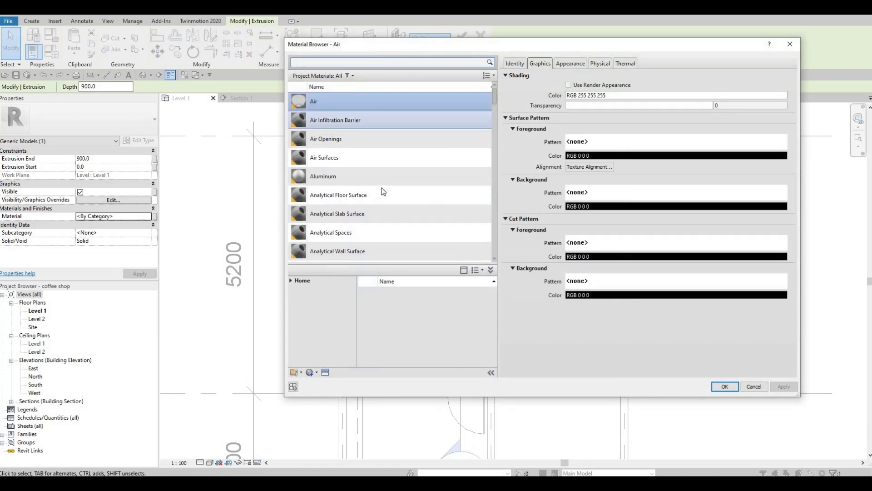
pyautogui.scroll(-5, 382, 188)
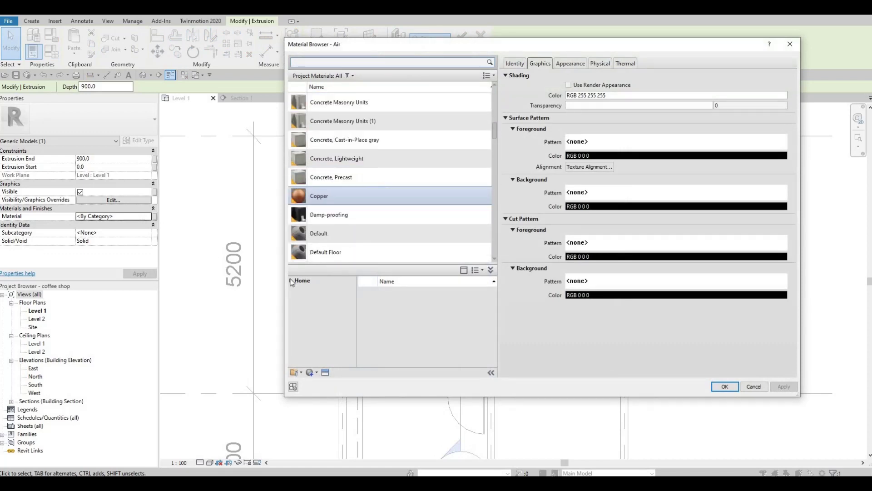
pyautogui.click(301, 297)
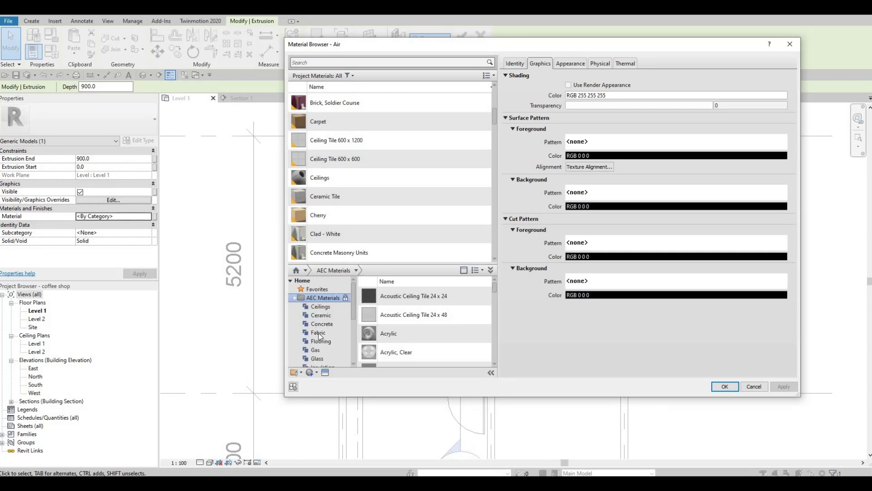
pyautogui.scroll(-4, 316, 341)
pyautogui.click(330, 358)
pyautogui.click(470, 338)
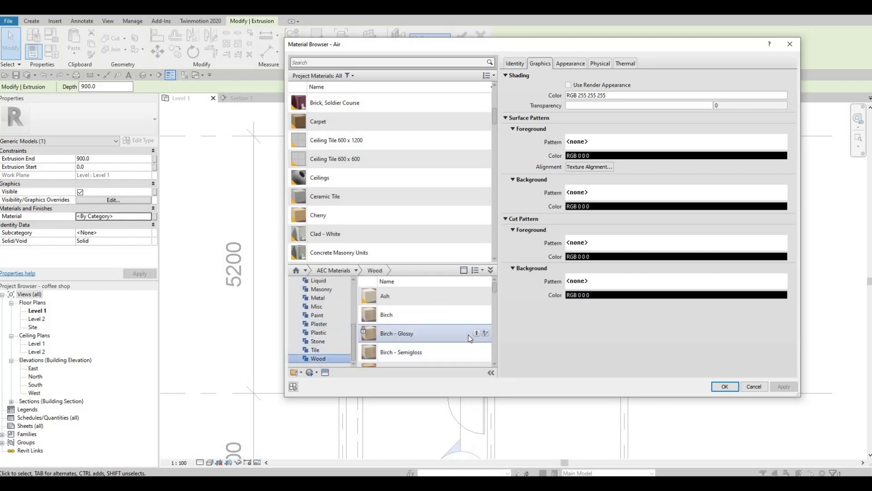
pyautogui.click(476, 333)
pyautogui.click(783, 386)
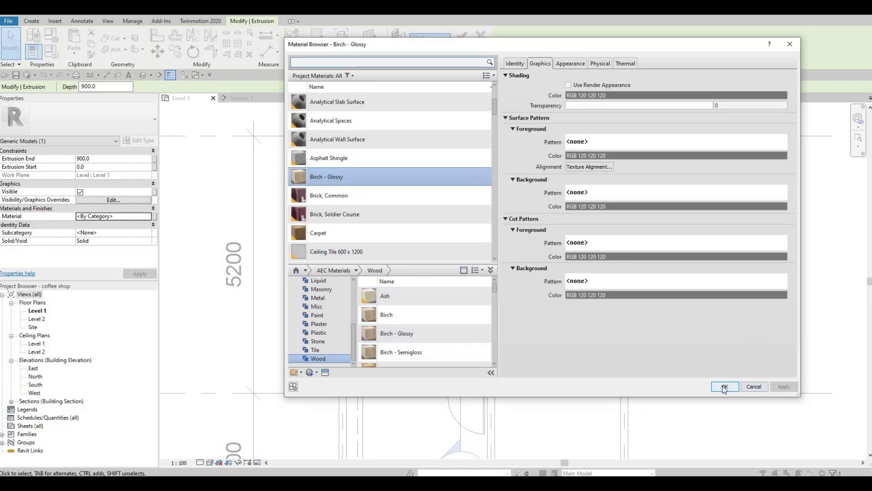
pyautogui.press('Return')
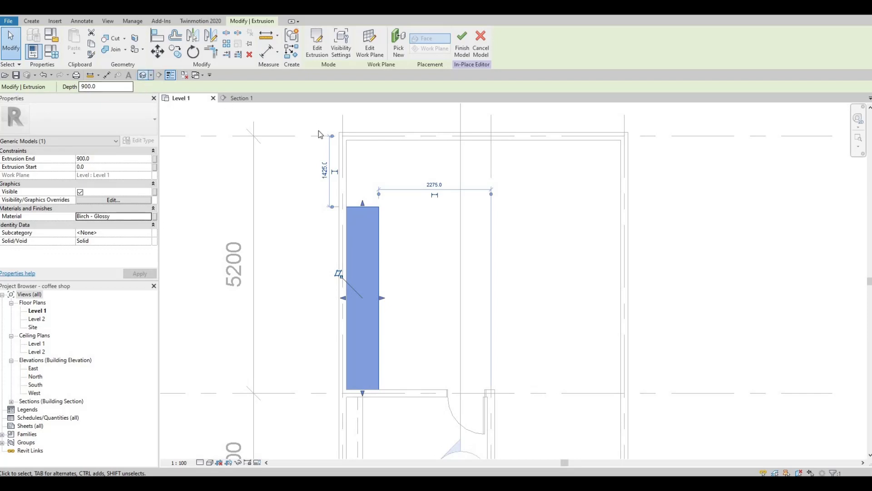
# Show the model in the 3D view and set its graphic display transparency to 40.
pyautogui.moveTo(425, 288); pyautogui.dragTo(510, 331, button='middle')
pyautogui.keyDown('shift'); pyautogui.moveTo(506, 245); pyautogui.dragTo(262, 466, button='middle'); pyautogui.keyUp('shift')
pyautogui.scroll(2, 527, 264)
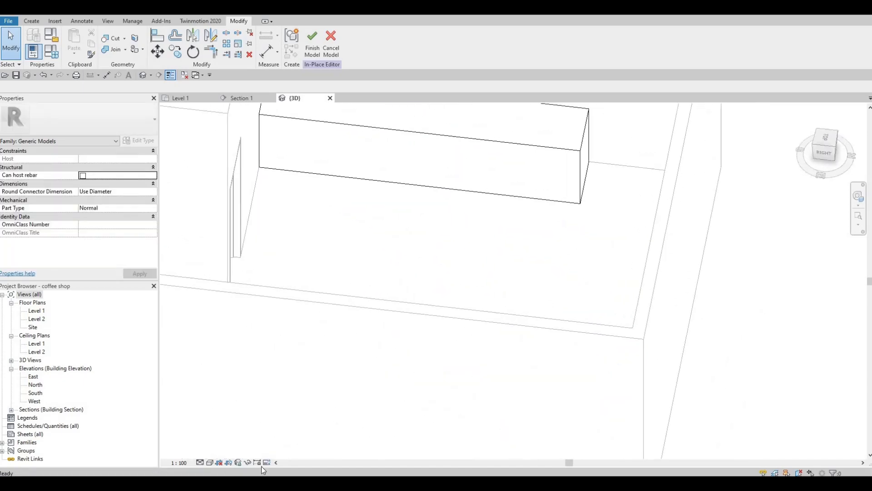
pyautogui.click(210, 462)
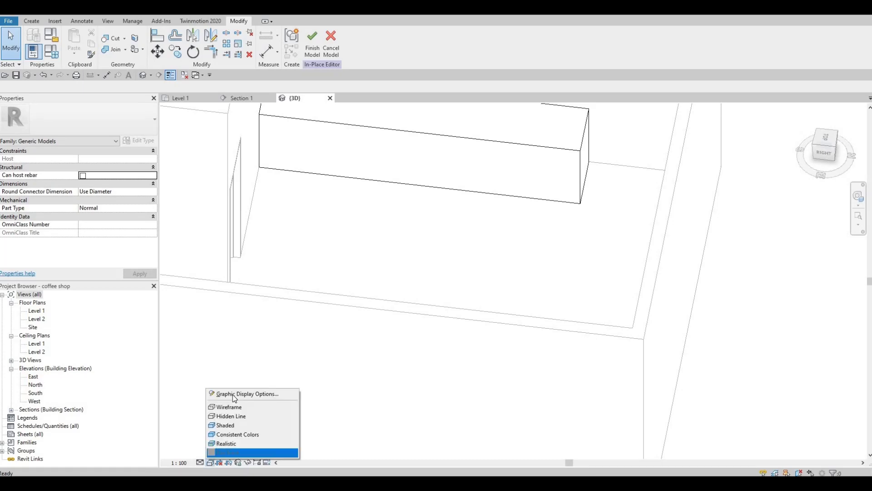
pyautogui.click(233, 394)
pyautogui.moveTo(314, 190); pyautogui.dragTo(322, 190)
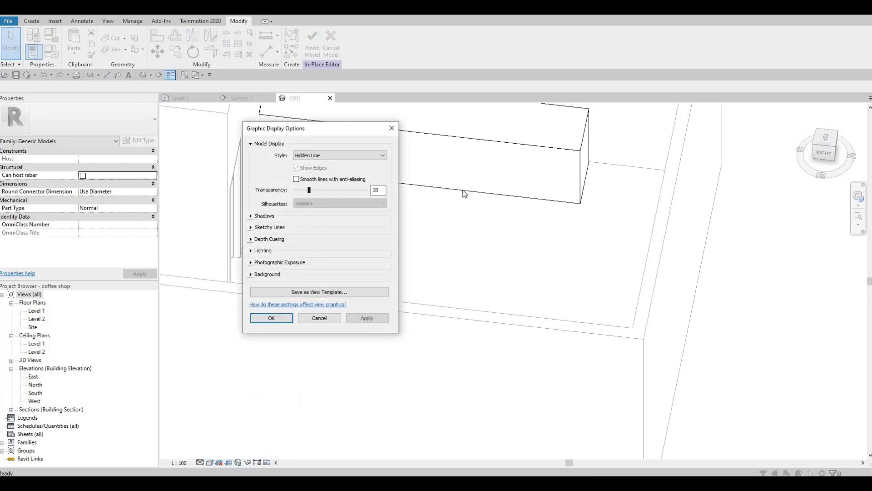
pyautogui.click(286, 317)
# Start a void extrusion and pick the solid extrusion's free end face, away from the door, as its work plane.
pyautogui.keyDown('shift'); pyautogui.moveTo(387, 280); pyautogui.dragTo(600, 361, button='middle'); pyautogui.keyUp('shift')
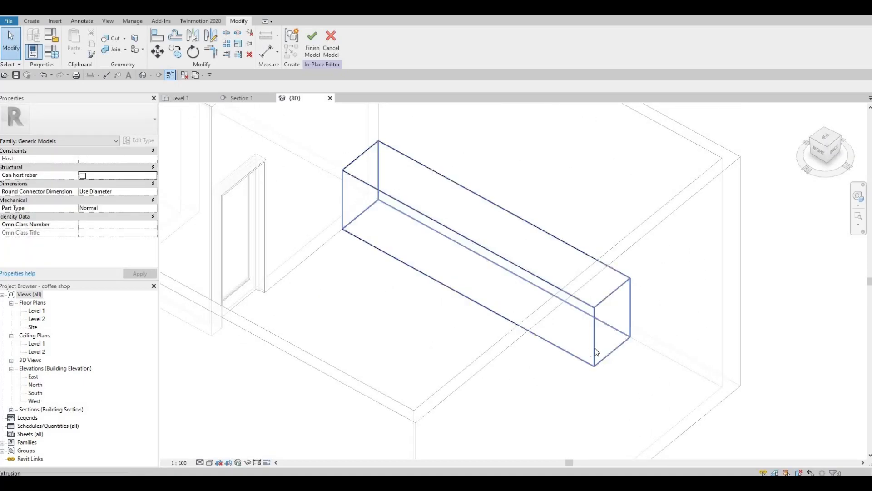
pyautogui.keyDown('shift'); pyautogui.moveTo(569, 333); pyautogui.dragTo(376, 210, button='middle'); pyautogui.keyUp('shift')
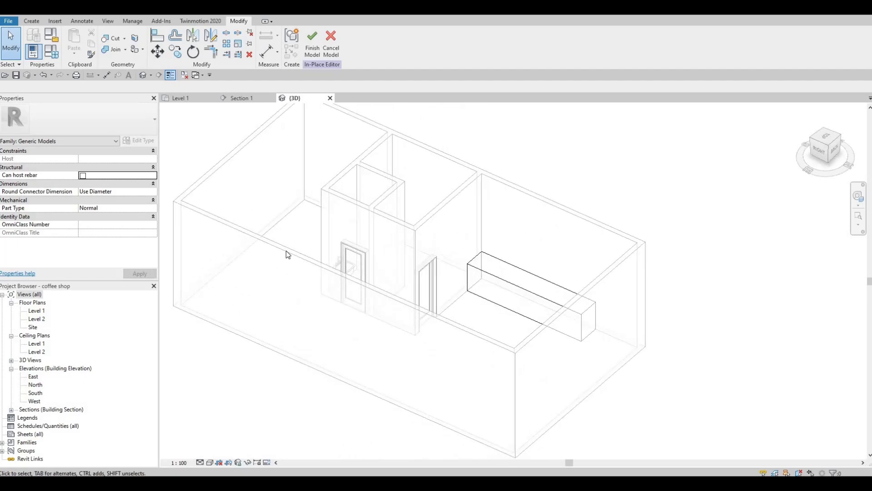
pyautogui.scroll(5, 551, 350)
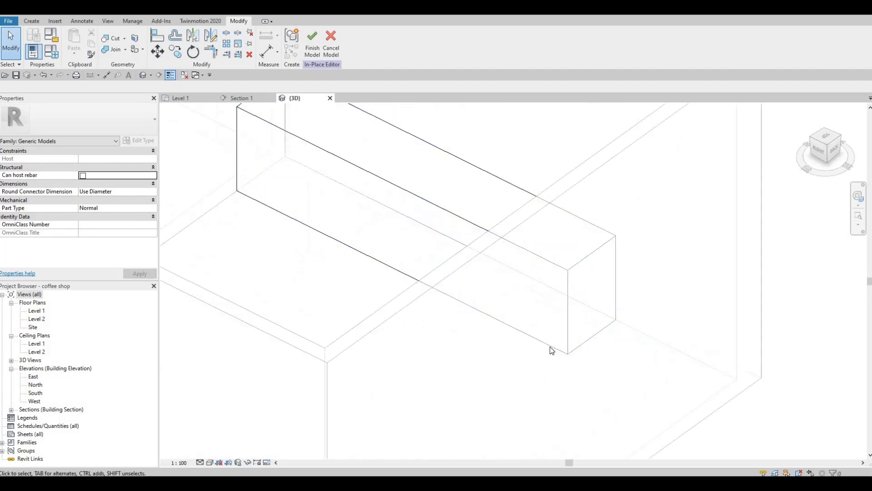
pyautogui.scroll(-3, 545, 359)
pyautogui.moveTo(543, 356); pyautogui.dragTo(502, 348, button='middle')
pyautogui.moveTo(274, 116); pyautogui.dragTo(245, 116, button='middle')
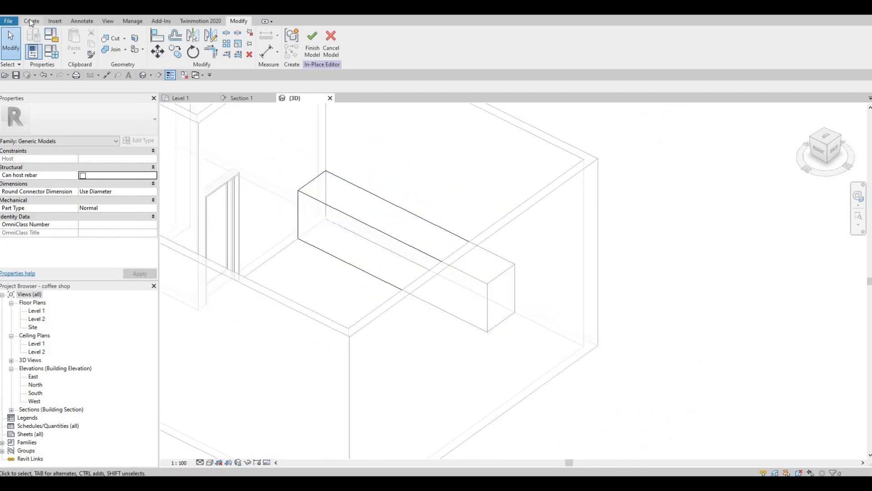
pyautogui.click(31, 21)
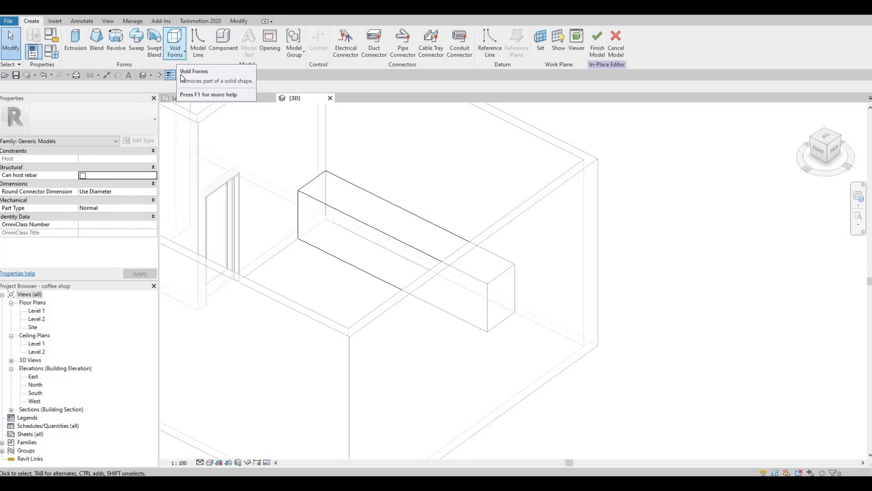
pyautogui.click(176, 56)
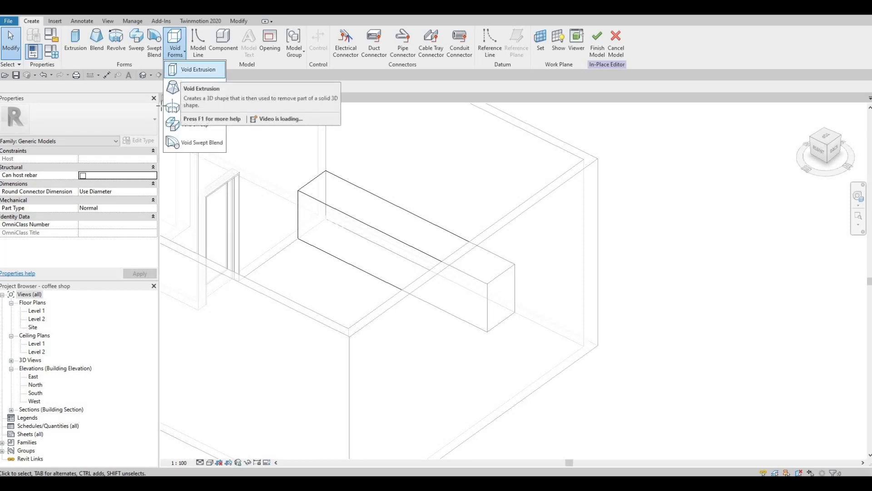
pyautogui.click(198, 69)
pyautogui.scroll(2, 489, 321)
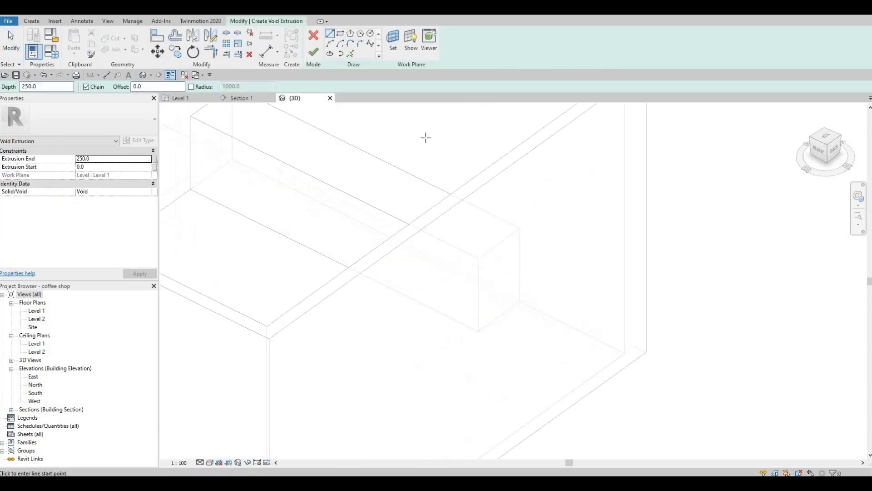
pyautogui.click(392, 44)
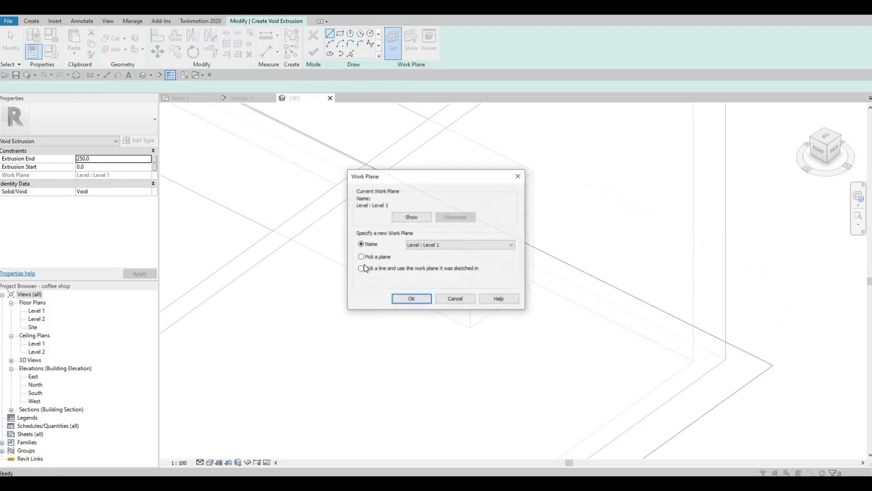
pyautogui.click(407, 298)
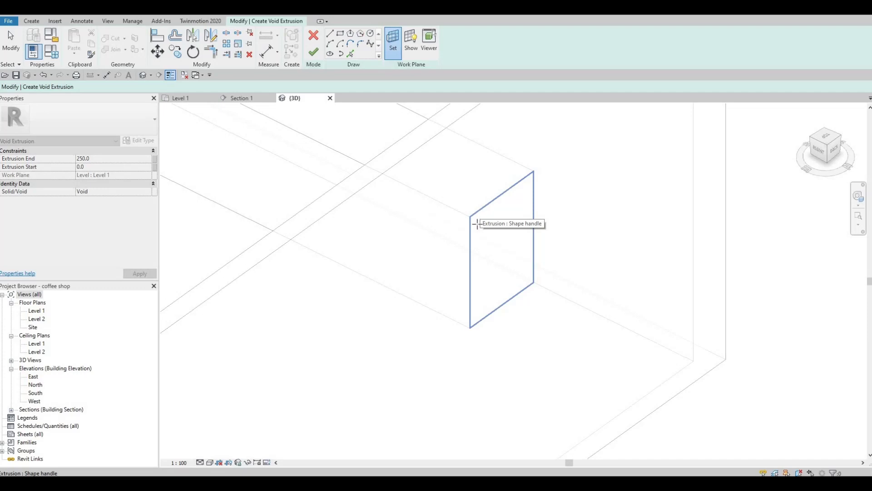
pyautogui.click(477, 224)
# Sketch a rectangle about 120 mm wide and 180 mm high from the lower front corner of the end face.
pyautogui.scroll(-4, 473, 227)
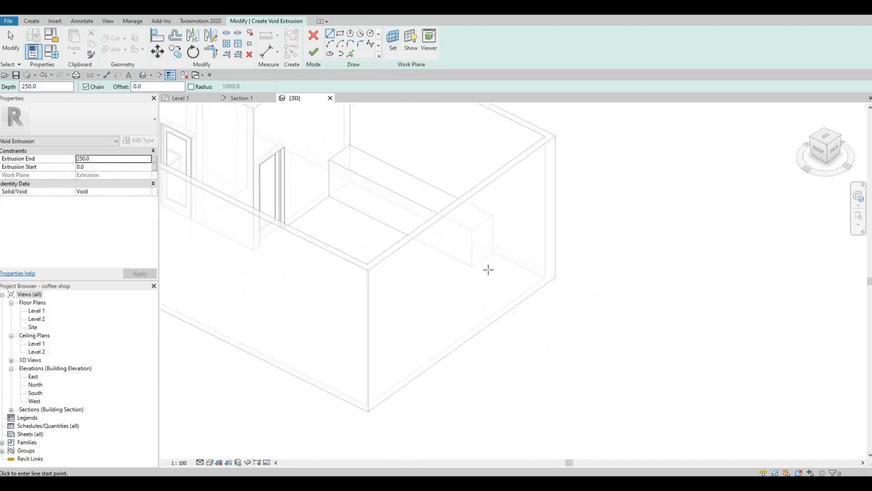
pyautogui.scroll(5, 488, 269)
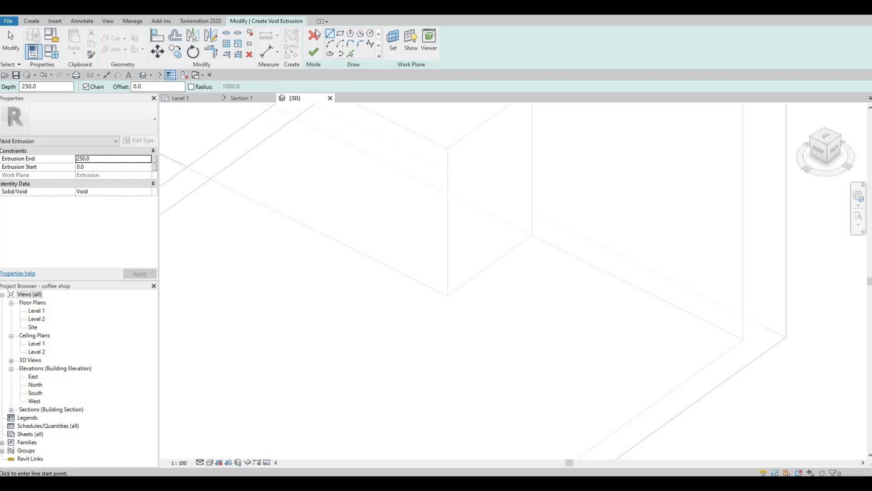
pyautogui.click(344, 36)
pyautogui.scroll(2, 439, 296)
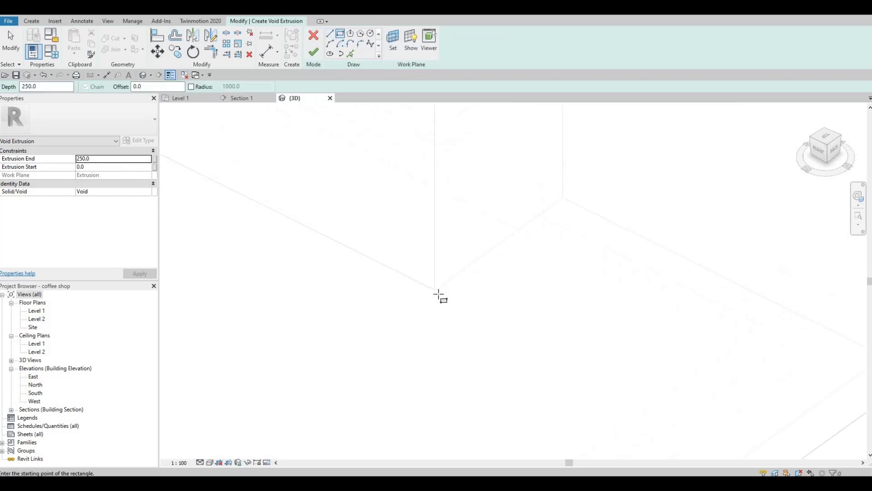
pyautogui.click(448, 243)
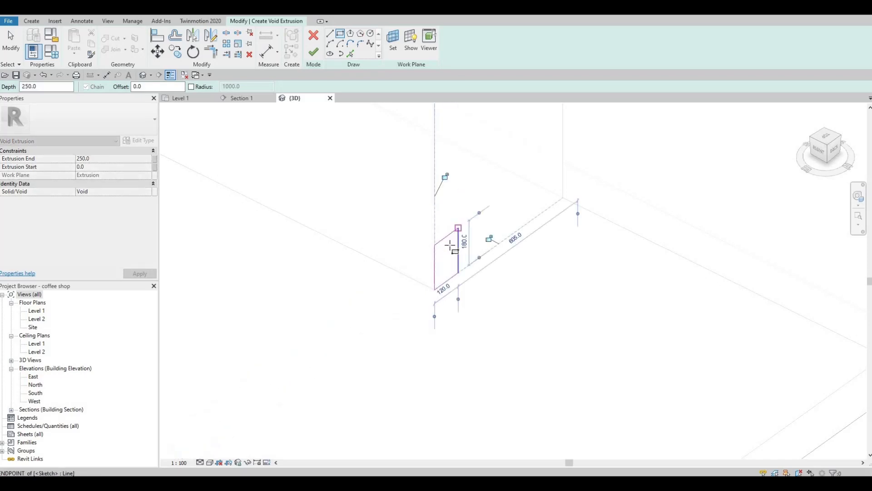
pyautogui.scroll(-1, 454, 236)
pyautogui.press('Escape')
pyautogui.press('Escape')
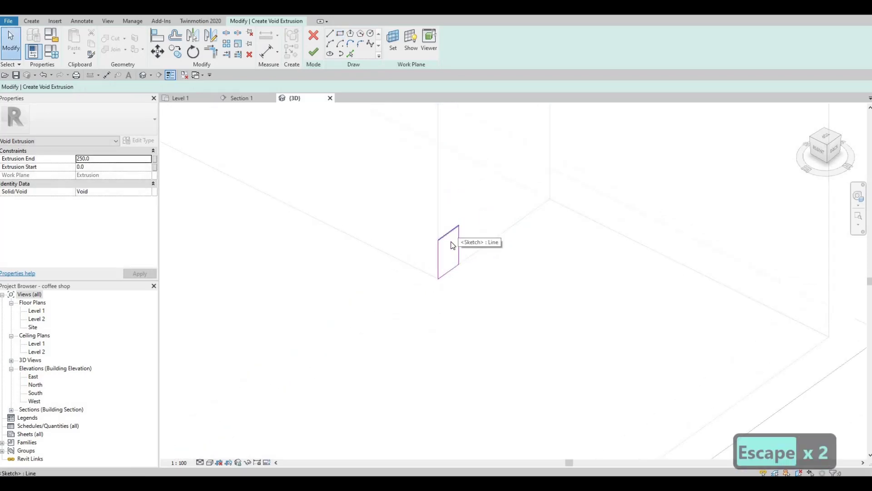
# Set the void rectangle's height to 100 mm and its width to 80 mm, and finish the sketch.
pyautogui.click(451, 245)
pyautogui.click(423, 265)
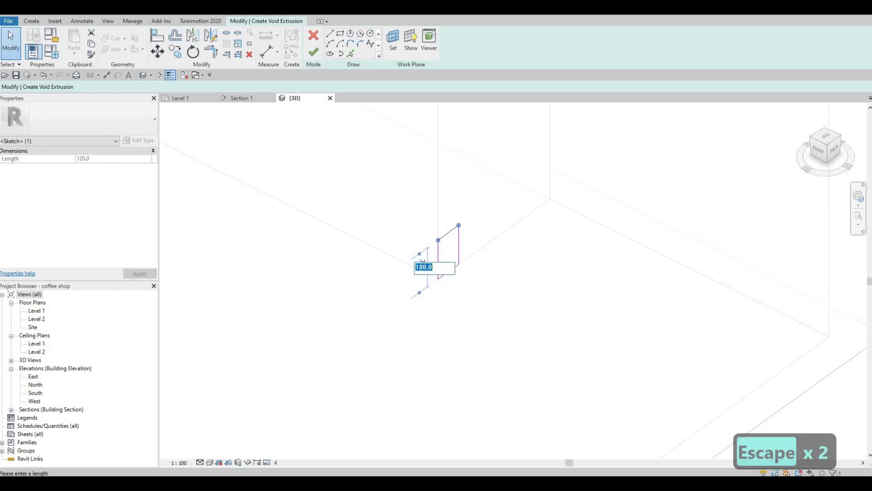
pyautogui.write('100')
pyautogui.press('Return')
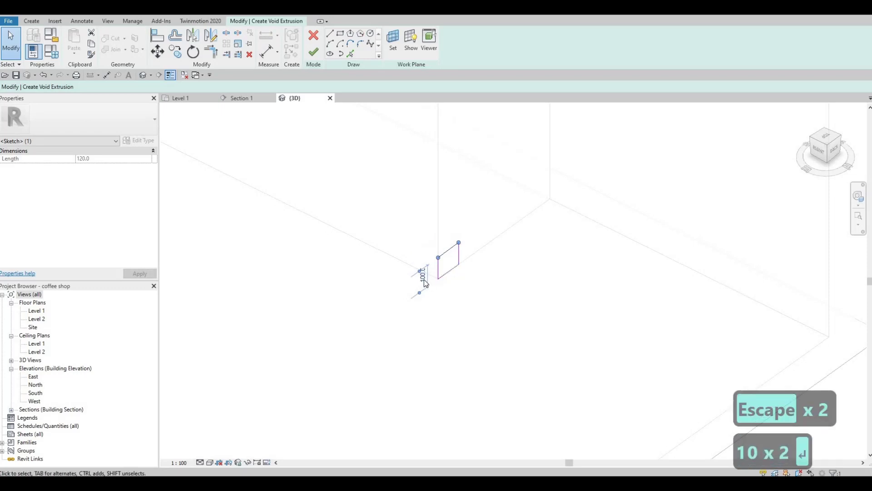
pyautogui.click(451, 277)
pyautogui.click(447, 278)
pyautogui.write('80')
pyautogui.press('Return')
pyautogui.press('Escape')
pyautogui.press('Escape')
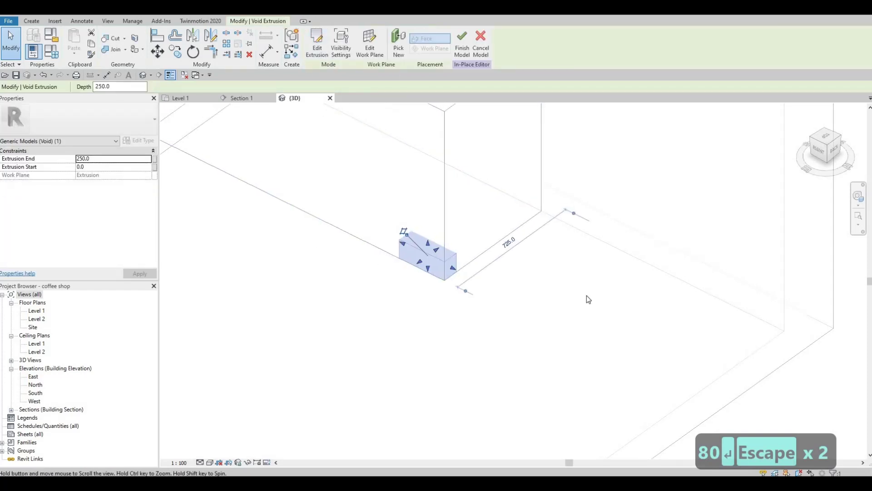
# Dissociate the void extrusion from its work plane.
pyautogui.scroll(-3, 586, 295)
pyautogui.moveTo(461, 269); pyautogui.dragTo(596, 297, button='middle')
pyautogui.scroll(-1, 603, 293)
pyautogui.scroll(-2, 603, 293)
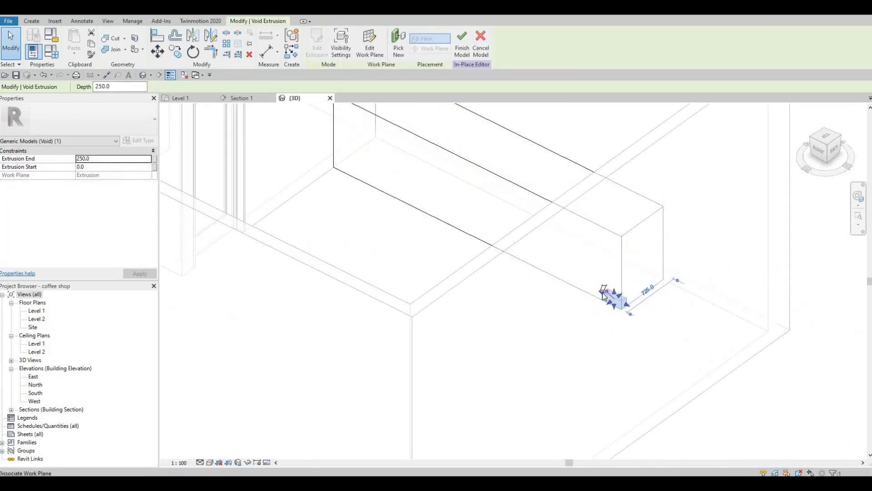
pyautogui.click(603, 290)
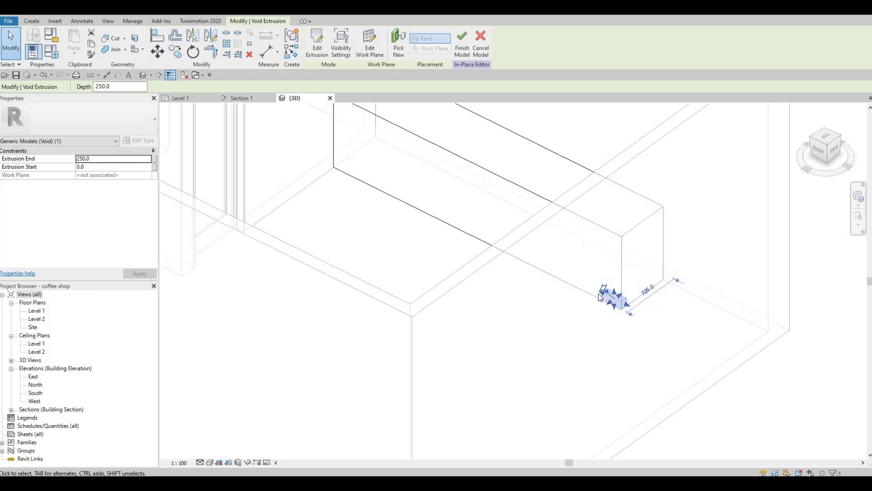
# Stretch the void along the solid's lower front edge to its opposite end, for a depth of 3700 mm.
pyautogui.scroll(2, 603, 295)
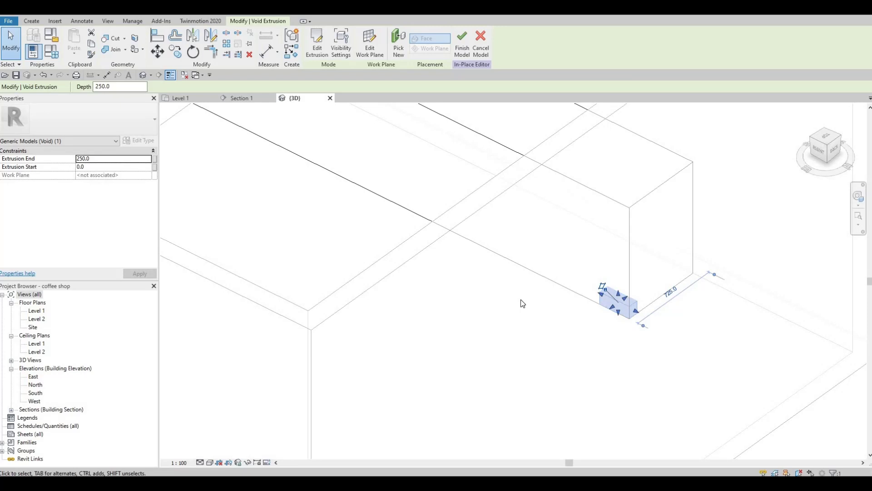
pyautogui.keyDown('shift'); pyautogui.moveTo(563, 294); pyautogui.dragTo(612, 296, button='middle'); pyautogui.keyUp('shift')
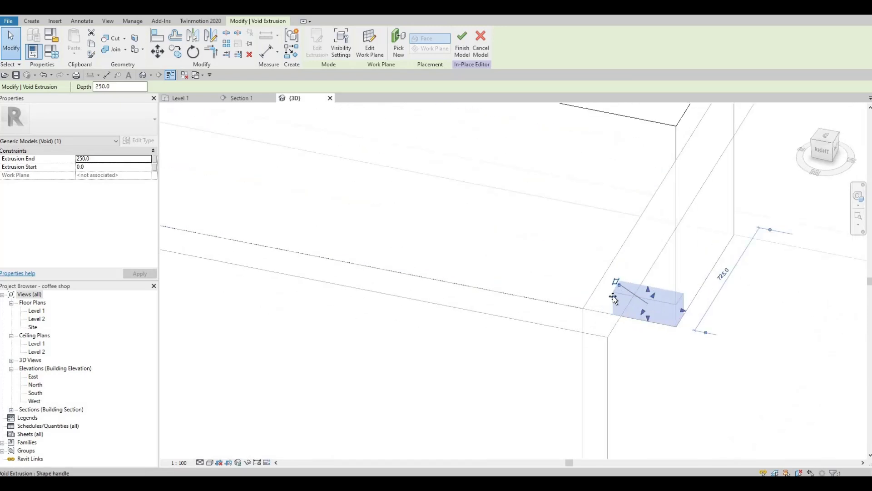
pyautogui.moveTo(271, 232)
pyautogui.mouseDown()
pyautogui.moveTo(476, 288)
pyautogui.moveTo(271, 232)
pyautogui.mouseUp()
pyautogui.moveTo(295, 236); pyautogui.dragTo(579, 304, button='middle')
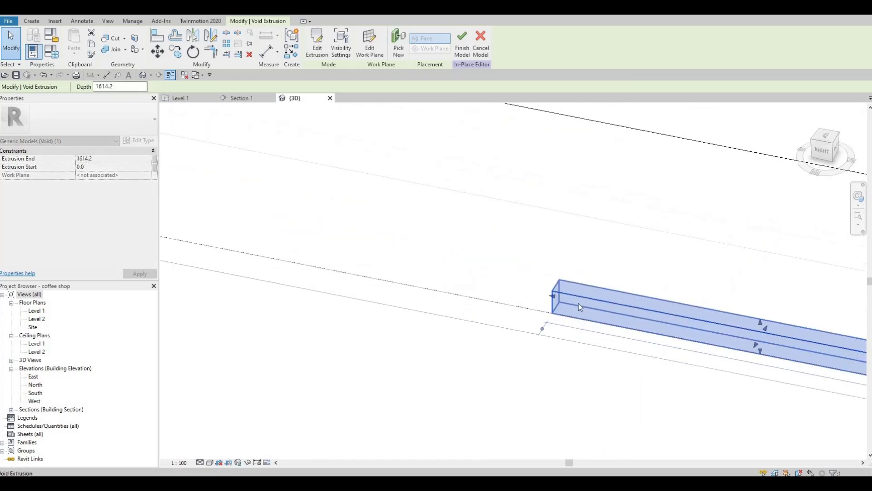
pyautogui.scroll(-3, 602, 307)
pyautogui.moveTo(582, 305); pyautogui.dragTo(385, 261)
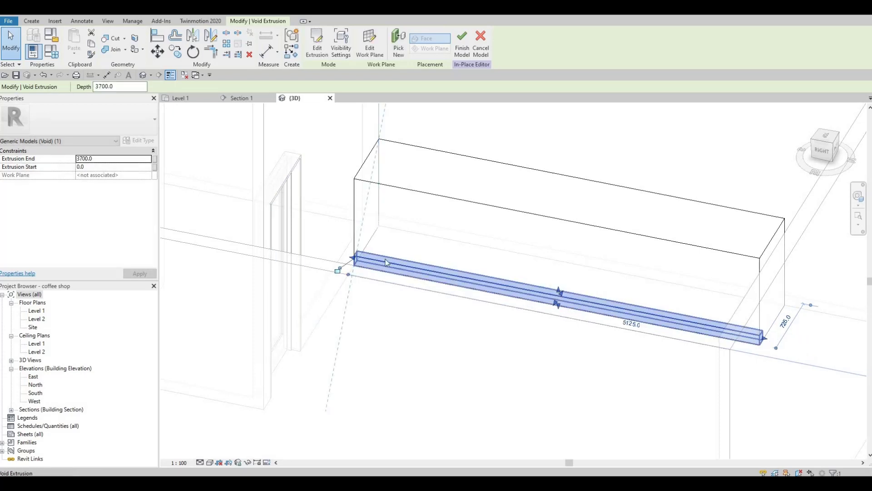
# Cut the solid extrusion with the void using Cut Geometry to form the recess along its lower front edge.
pyautogui.keyDown('shift'); pyautogui.moveTo(385, 261); pyautogui.dragTo(400, 215, button='middle'); pyautogui.keyUp('shift')
pyautogui.scroll(3, 413, 208)
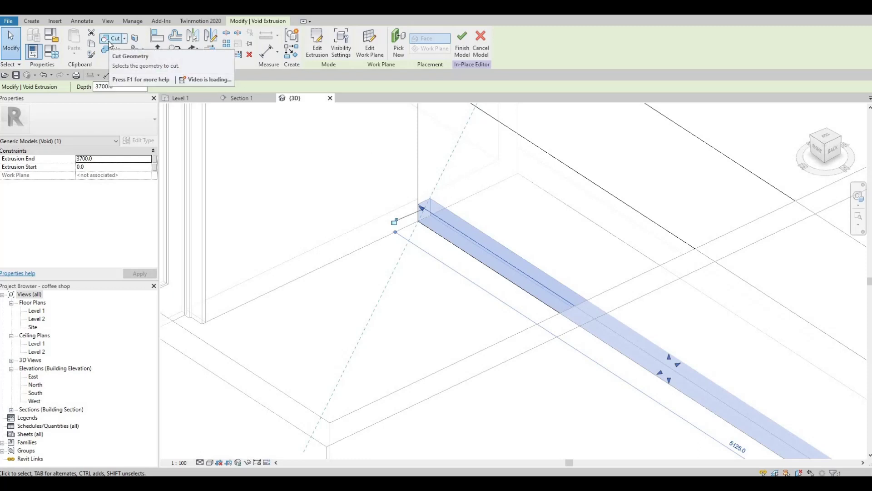
pyautogui.click(109, 43)
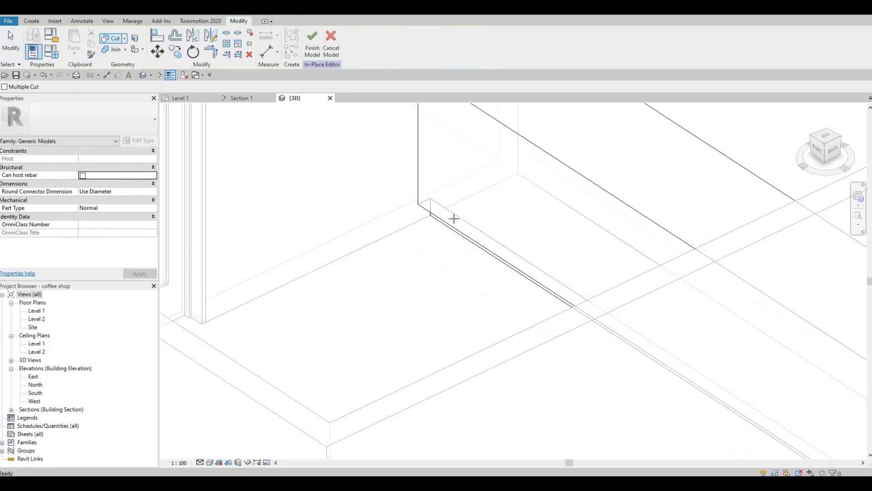
pyautogui.keyDown('shift'); pyautogui.moveTo(516, 321); pyautogui.dragTo(342, 86, button='middle'); pyautogui.keyUp('shift')
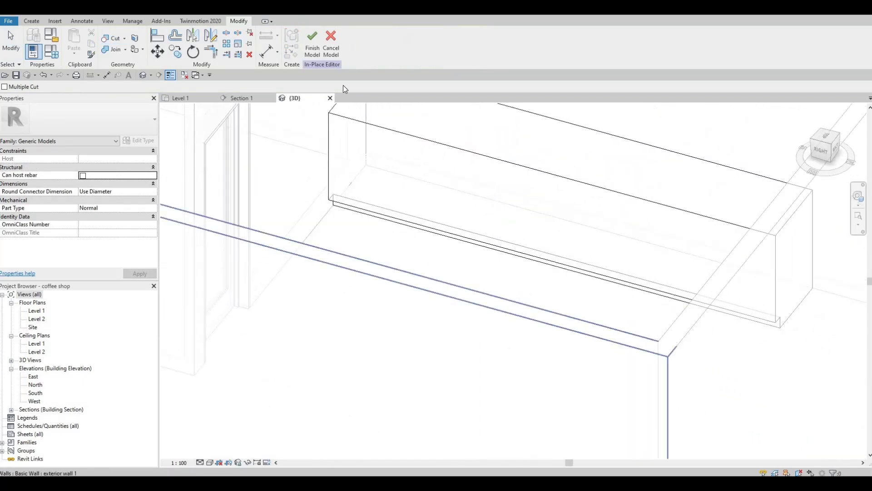
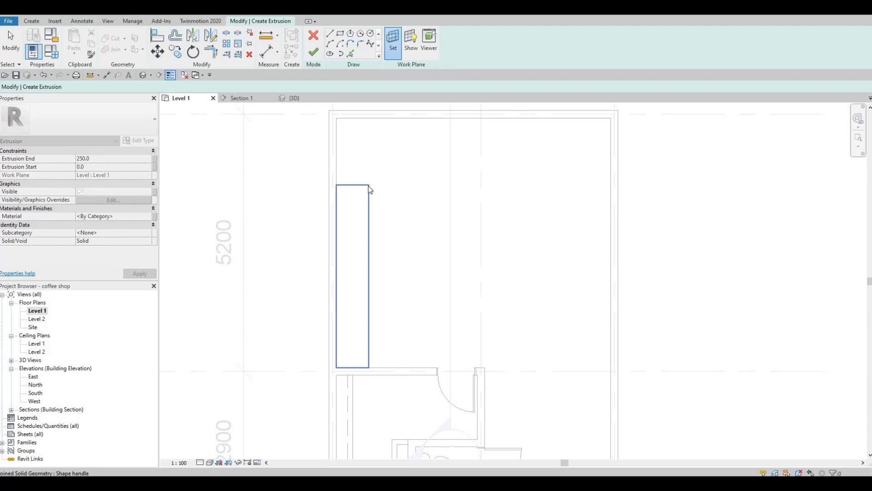
# Set the counter's top face as the work plane and the new solid extrusion's end to 25 mm.
pyautogui.click(369, 190)
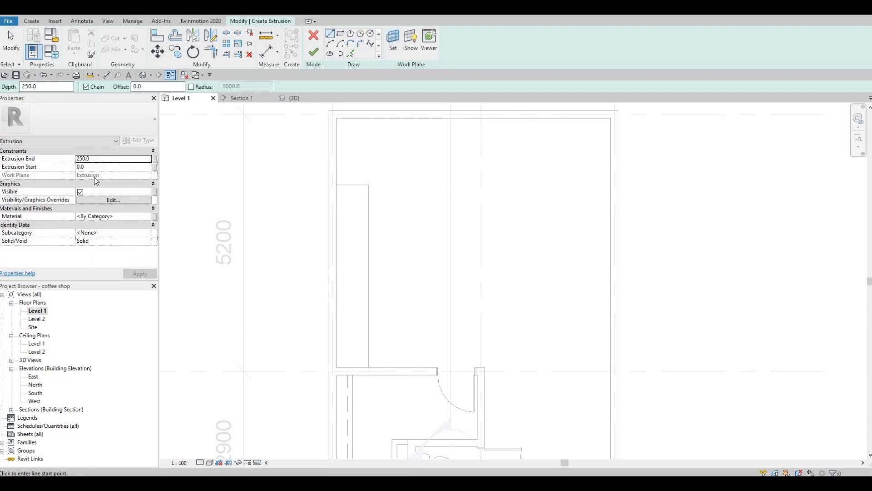
pyautogui.click(108, 156)
pyautogui.write('25')
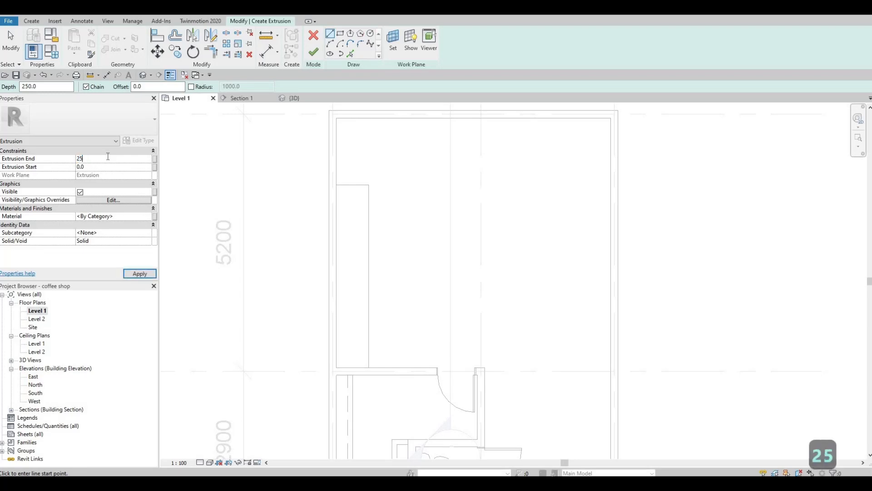
pyautogui.press('Return')
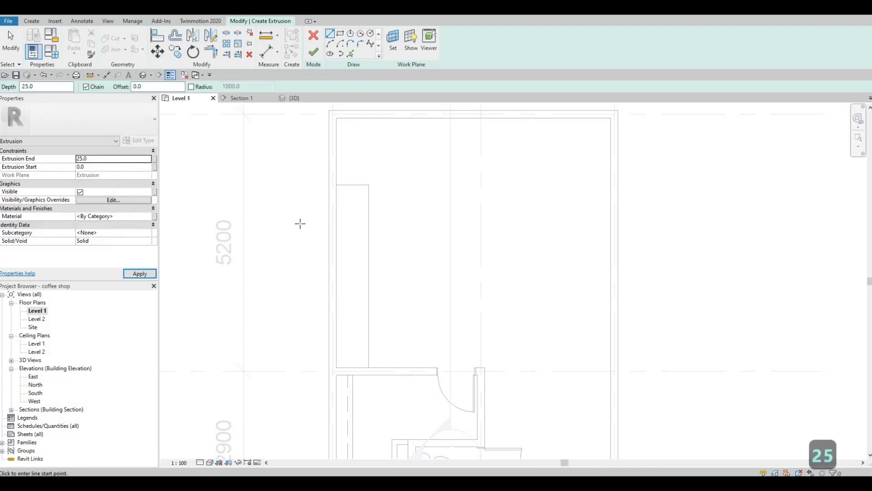
# Assign Granite, Cut, Polished from the Stone category of the AEC Materials library to the new extrusion.
pyautogui.click(140, 217)
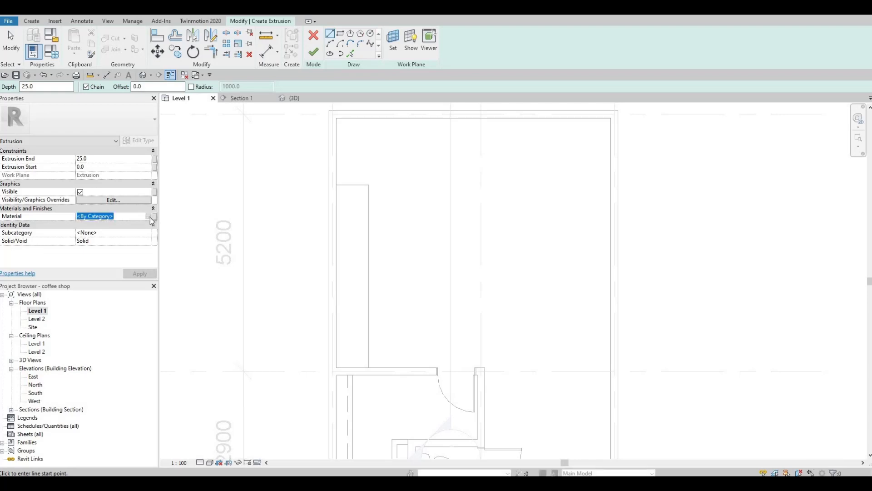
pyautogui.click(149, 216)
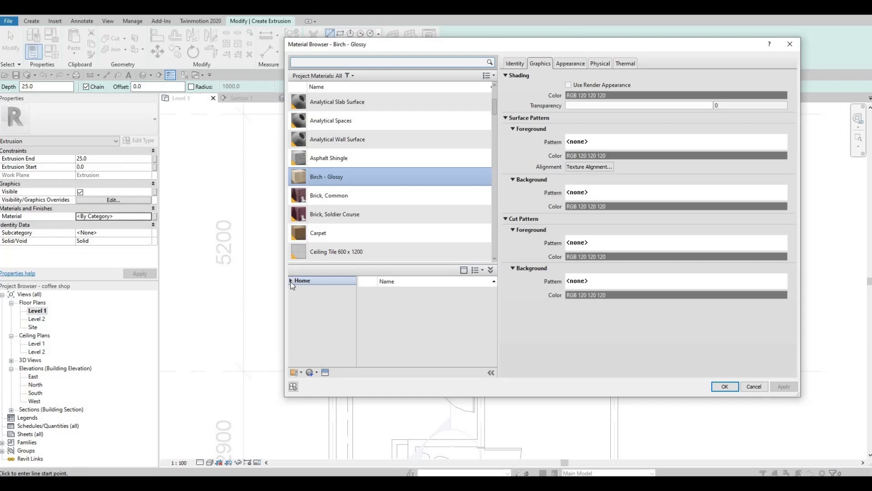
pyautogui.click(290, 281)
pyautogui.click(292, 298)
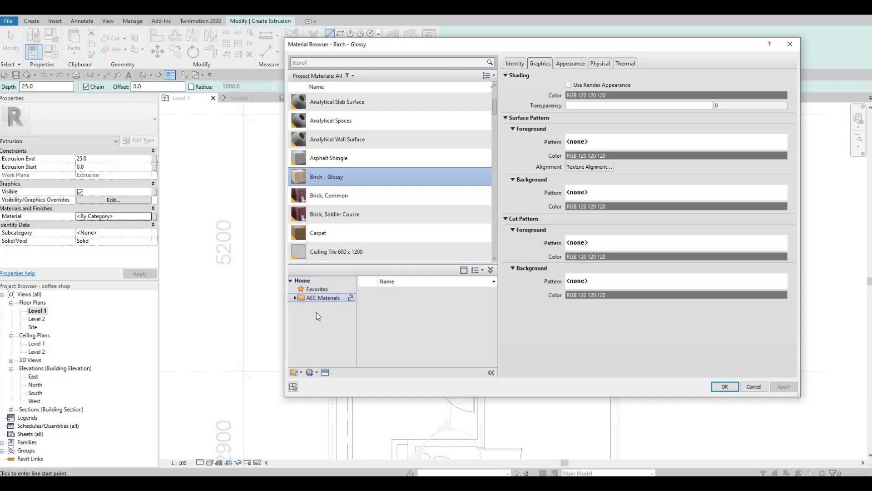
pyautogui.click(294, 298)
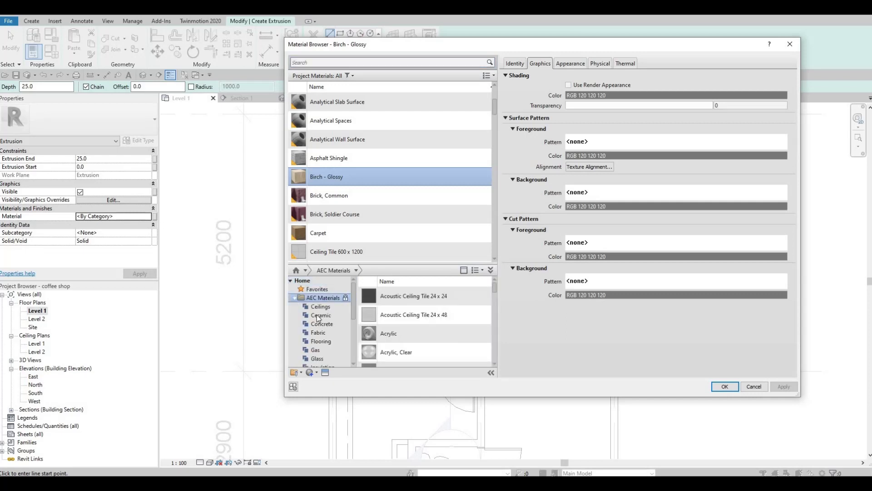
pyautogui.scroll(-3, 321, 349)
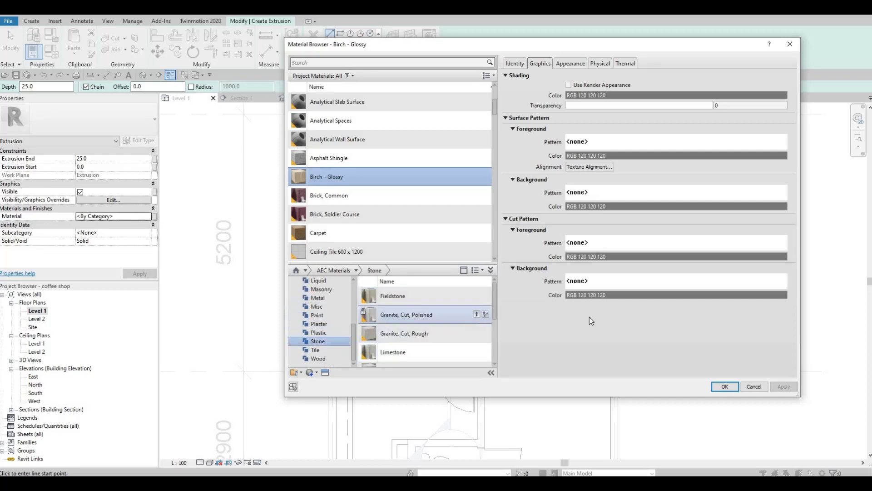
pyautogui.click(725, 386)
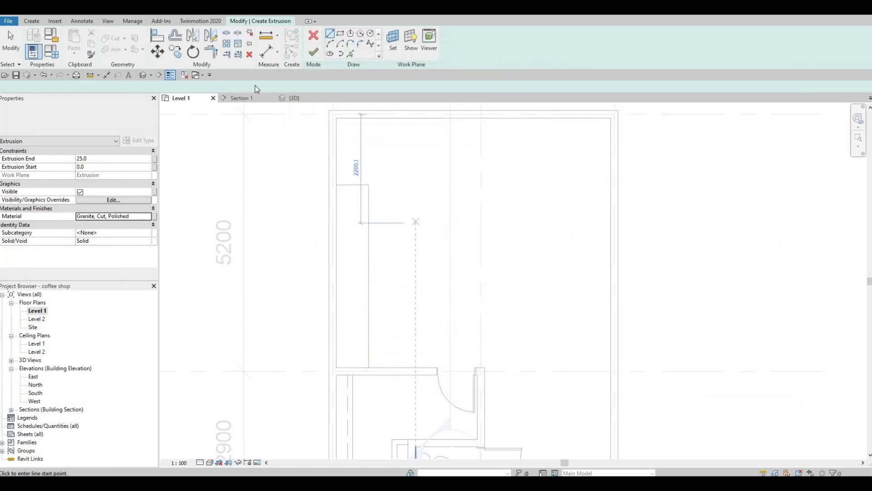
pyautogui.click(313, 51)
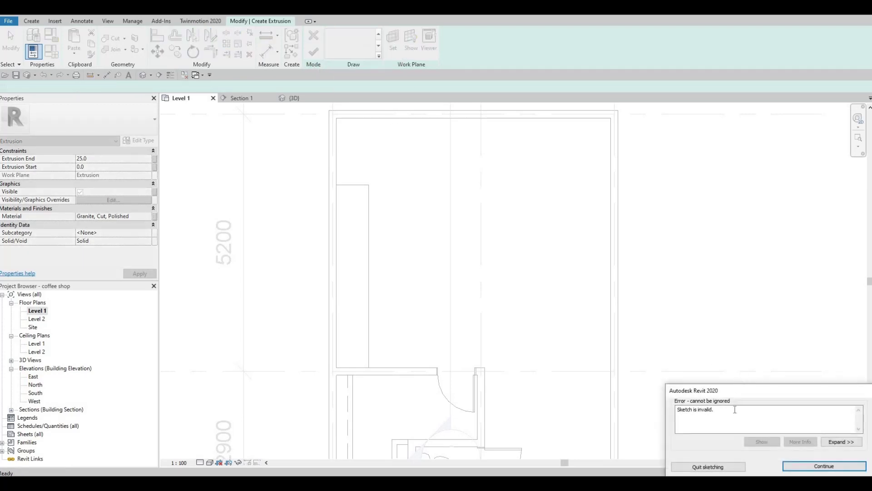
pyautogui.press('Escape')
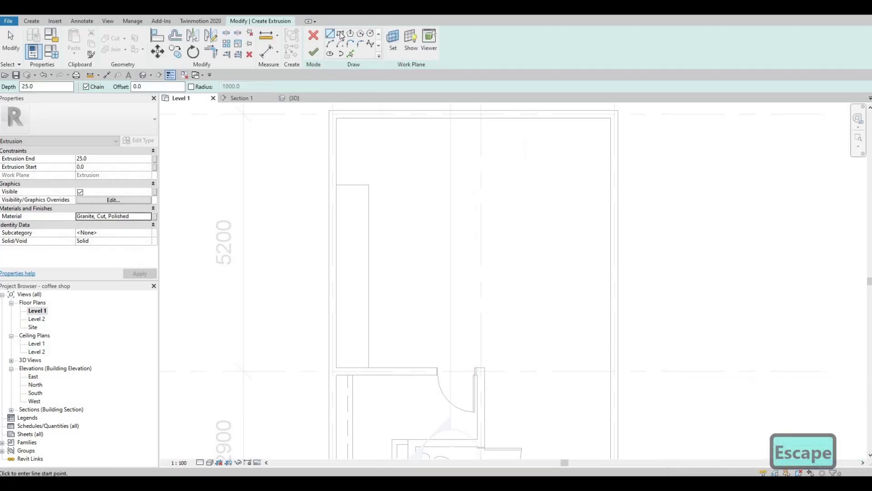
# Sketch a 650 by 3700 mm rectangle matching the counter's top outline and finish the countertop extrusion.
pyautogui.click(340, 34)
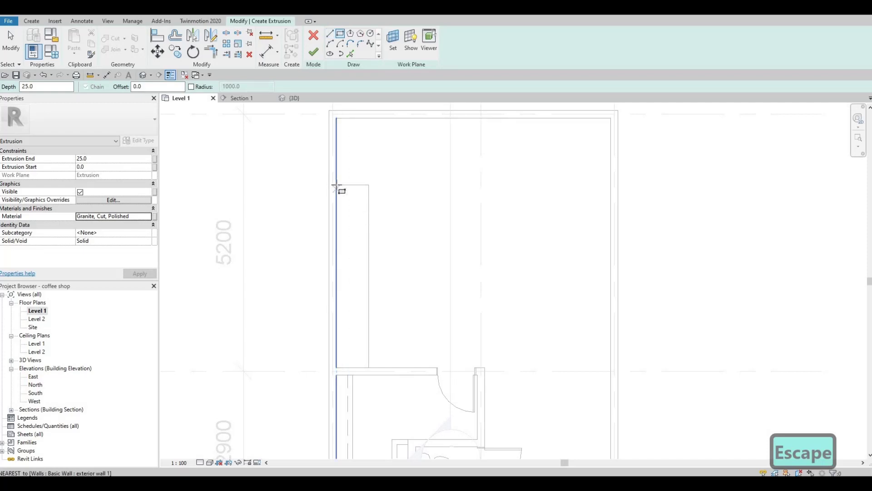
pyautogui.click(366, 285)
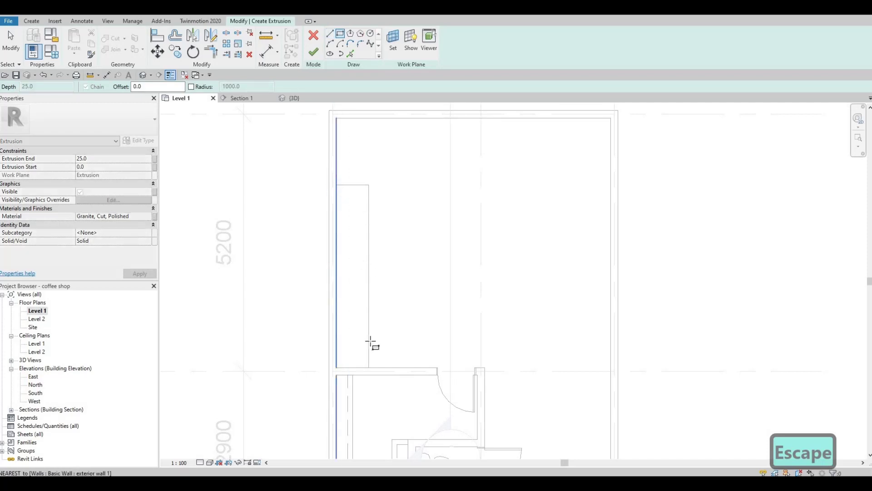
pyautogui.click(368, 367)
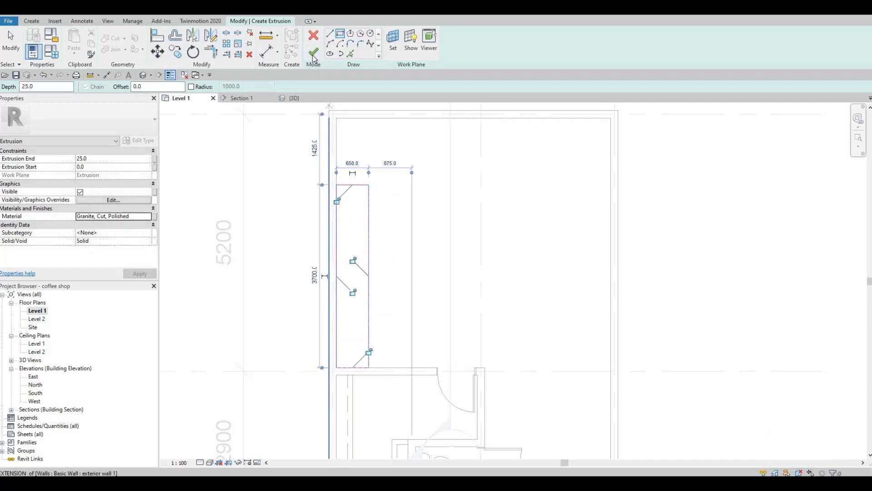
pyautogui.click(313, 51)
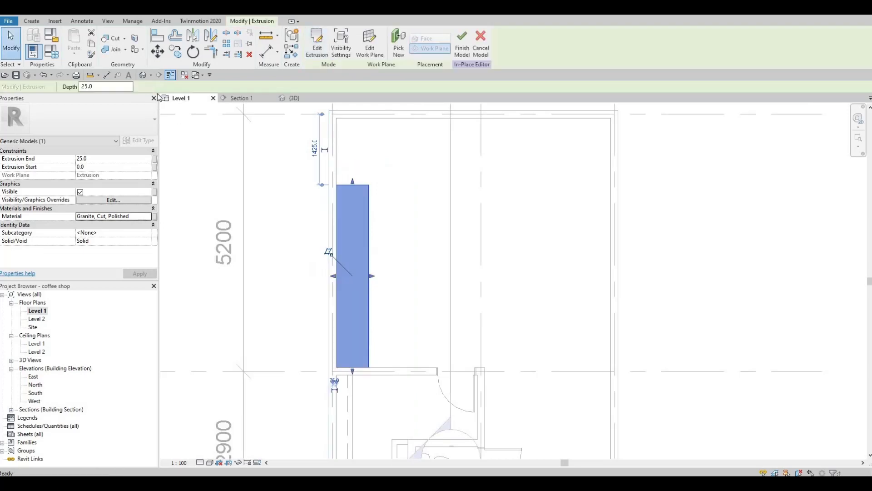
# Check the countertop in the 3D view and finish the in-place counter model.
pyautogui.click(143, 74)
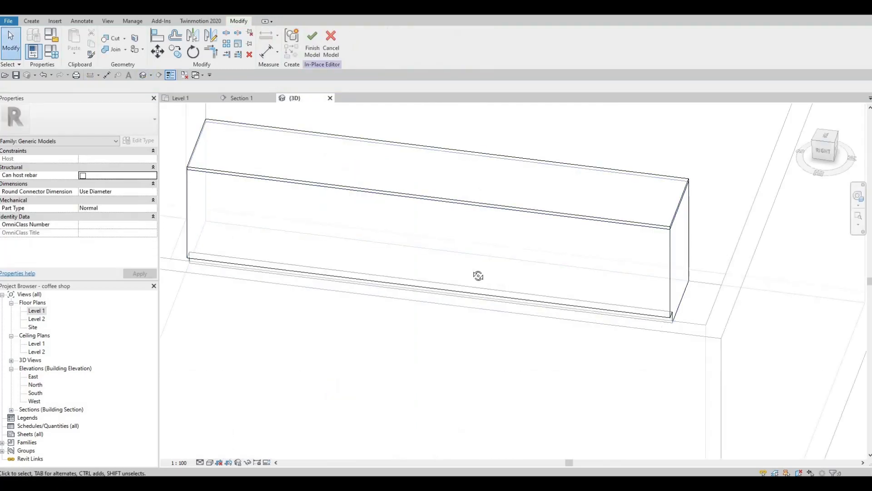
pyautogui.keyDown('shift'); pyautogui.moveTo(452, 246); pyautogui.dragTo(485, 287, button='middle'); pyautogui.keyUp('shift')
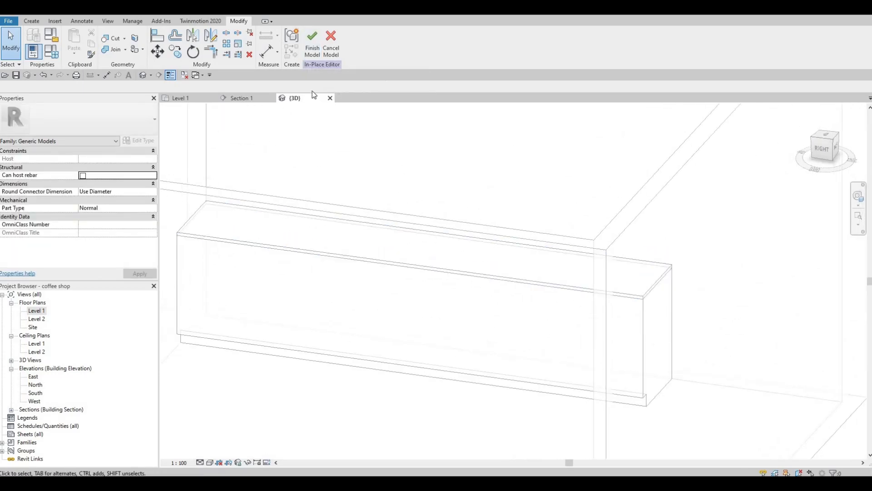
pyautogui.scroll(-1, 404, 121)
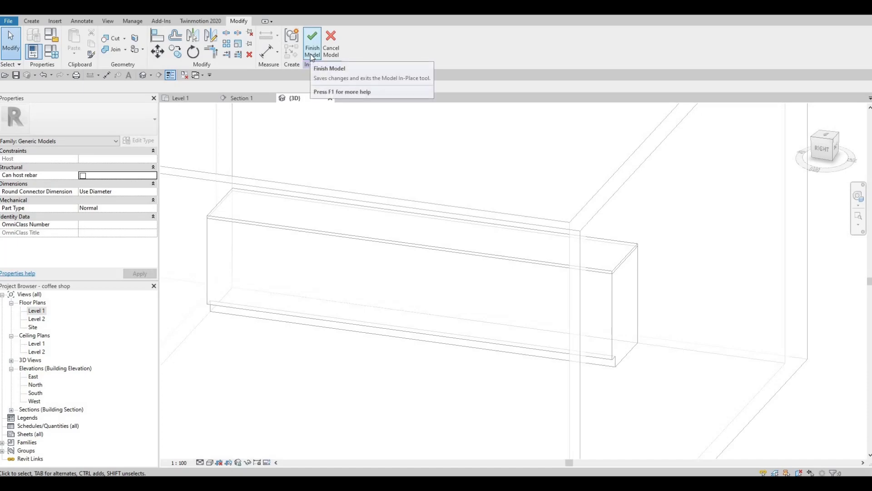
pyautogui.click(311, 55)
# Examine the finished counter and its placement against the coffee shop's walls from several angles in 3D.
pyautogui.keyDown('shift'); pyautogui.moveTo(395, 279); pyautogui.dragTo(261, 200, button='middle'); pyautogui.keyUp('shift')
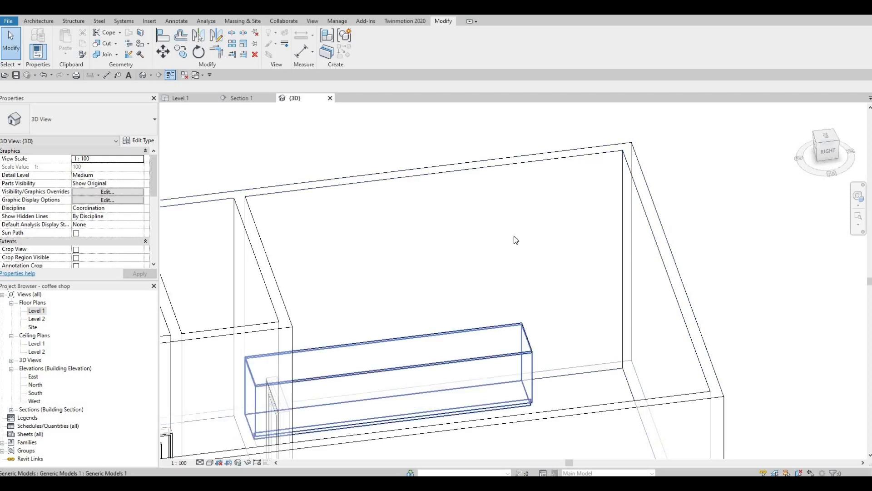
pyautogui.keyDown('shift'); pyautogui.moveTo(519, 335); pyautogui.dragTo(454, 214, button='middle'); pyautogui.keyUp('shift')
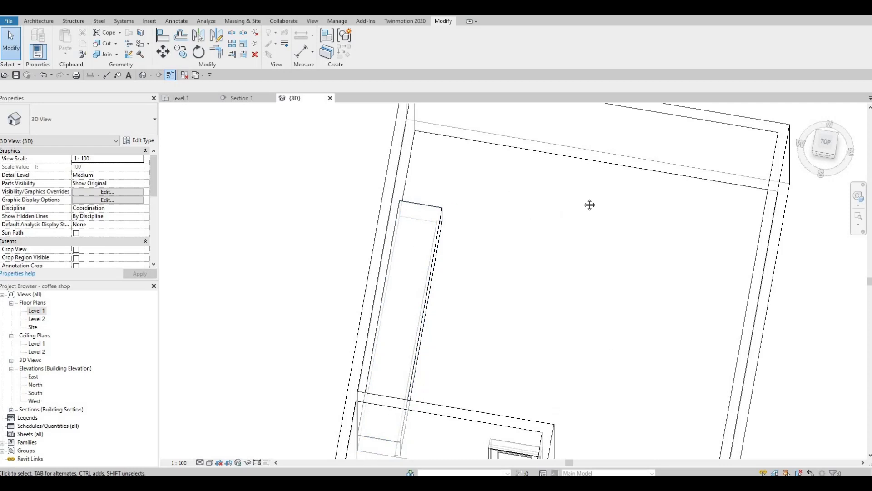
pyautogui.scroll(-3, 564, 247)
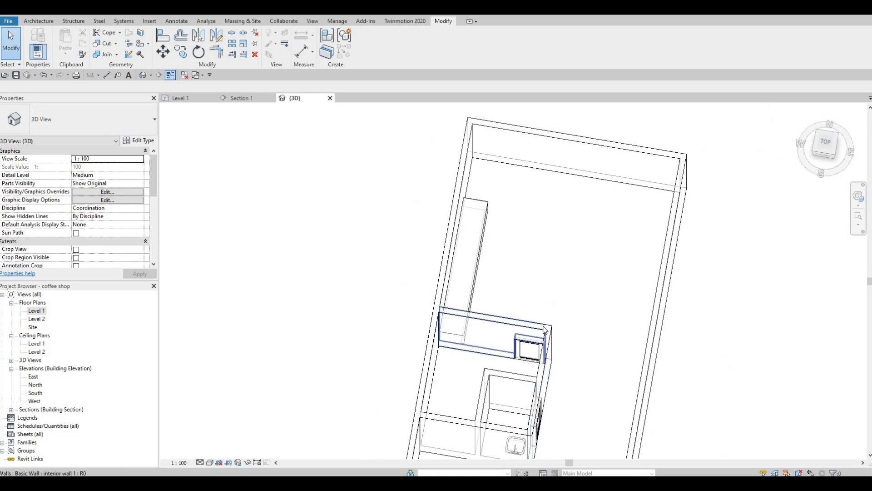
pyautogui.keyDown('shift'); pyautogui.moveTo(554, 283); pyautogui.dragTo(514, 304, button='middle'); pyautogui.keyUp('shift')
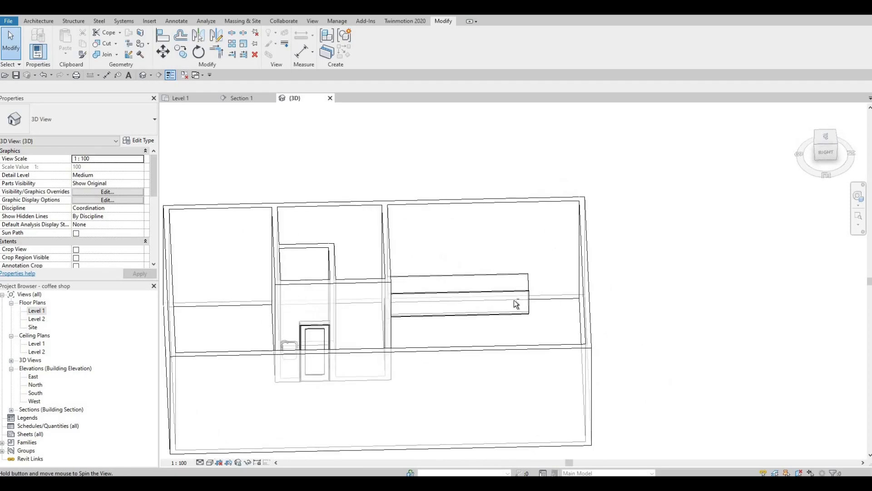
pyautogui.click(514, 304)
pyautogui.keyDown('shift'); pyautogui.moveTo(570, 272); pyautogui.dragTo(545, 257, button='middle'); pyautogui.keyUp('shift')
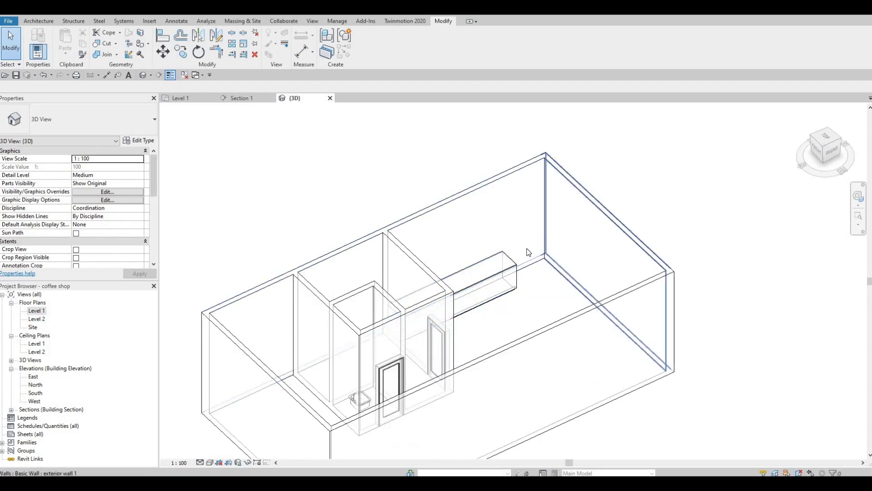
pyautogui.keyDown('shift'); pyautogui.moveTo(528, 252); pyautogui.dragTo(582, 291, button='middle'); pyautogui.keyUp('shift')
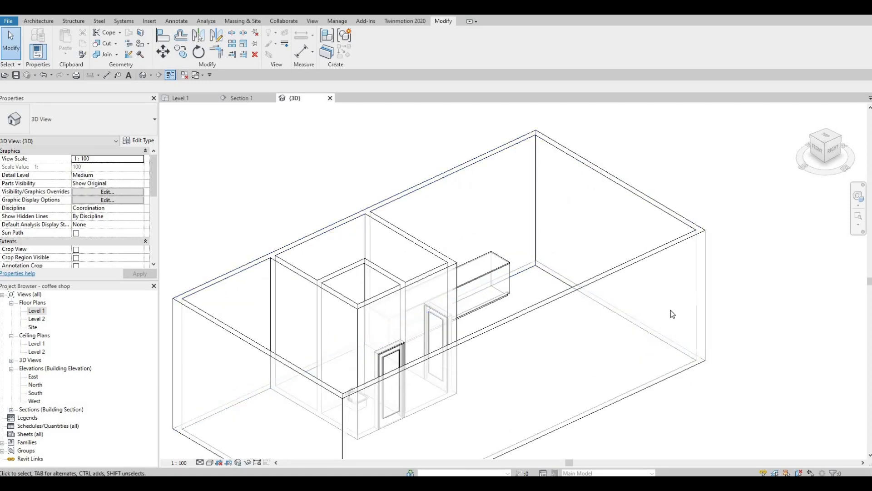
pyautogui.scroll(-3, 568, 257)
pyautogui.moveTo(545, 332); pyautogui.dragTo(534, 239, button='middle')
pyautogui.scroll(3, 534, 242)
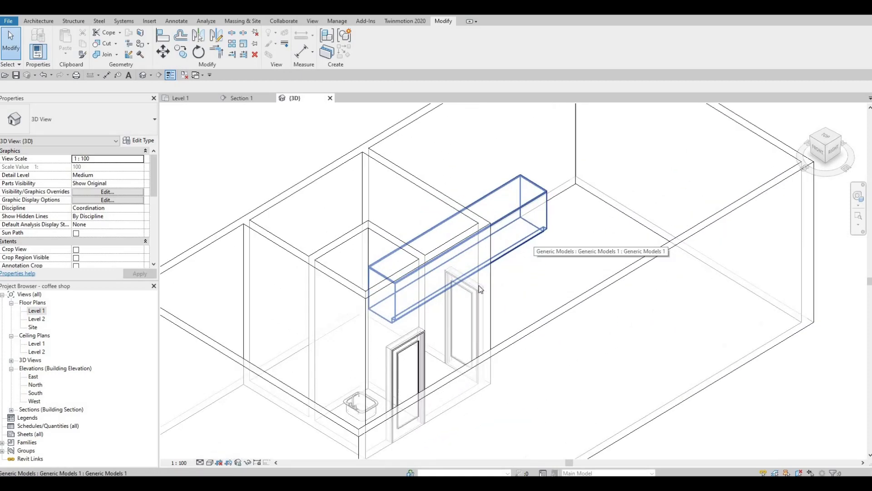
pyautogui.keyDown('shift'); pyautogui.moveTo(534, 286); pyautogui.dragTo(345, 128, button='middle'); pyautogui.keyUp('shift')
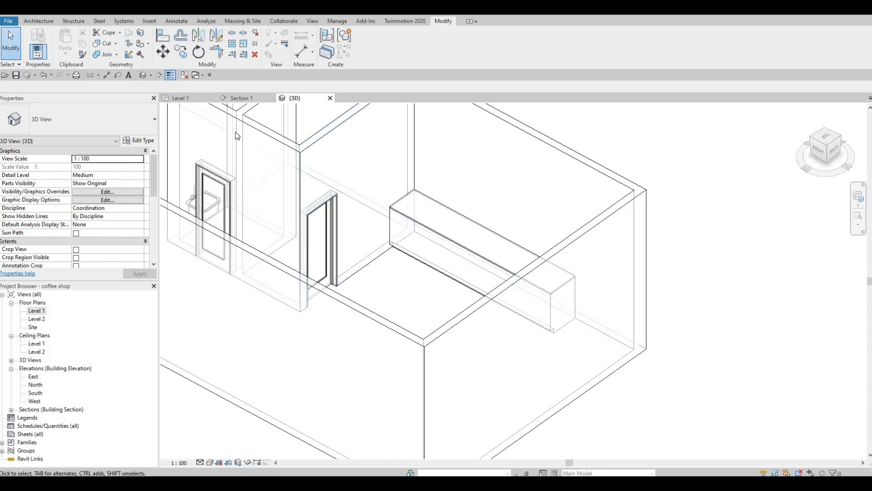
pyautogui.scroll(-2, 407, 267)
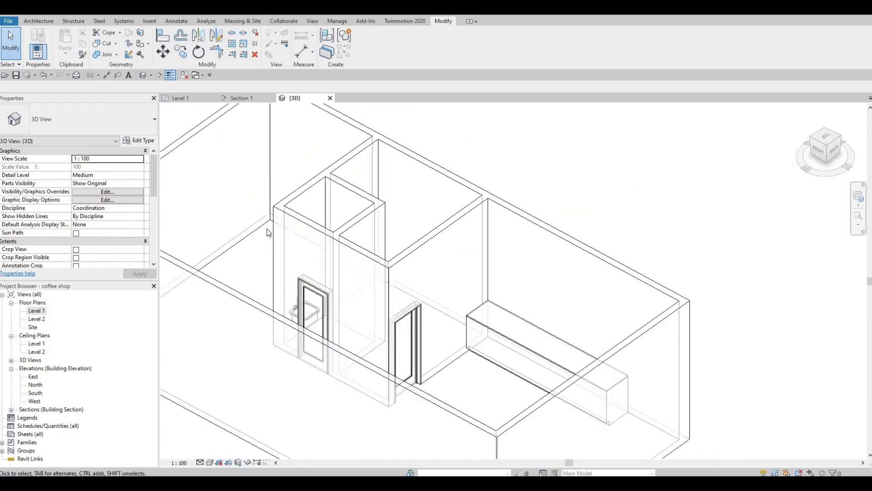
pyautogui.keyDown('shift'); pyautogui.moveTo(340, 251); pyautogui.dragTo(538, 289, button='middle'); pyautogui.keyUp('shift')
pyautogui.moveTo(772, 372); pyautogui.dragTo(646, 218, button='middle')
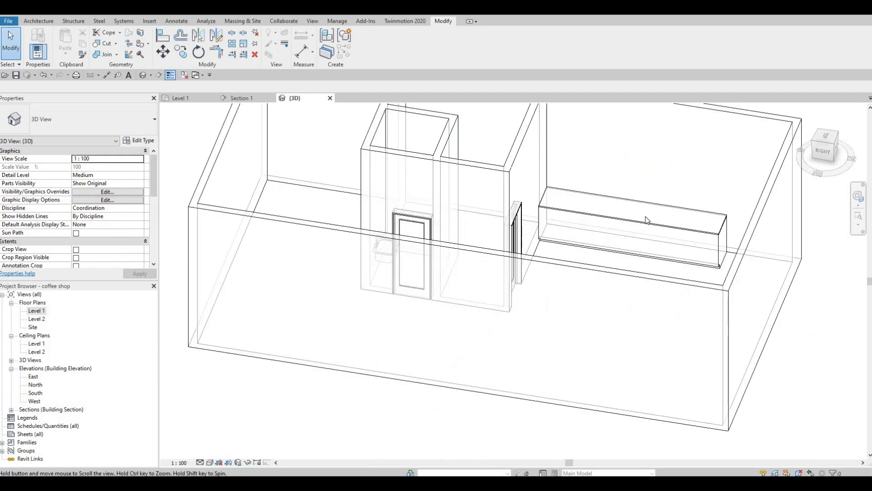
pyautogui.scroll(-2, 645, 218)
pyautogui.keyDown('shift'); pyautogui.moveTo(601, 253); pyautogui.dragTo(508, 150, button='middle'); pyautogui.keyUp('shift')
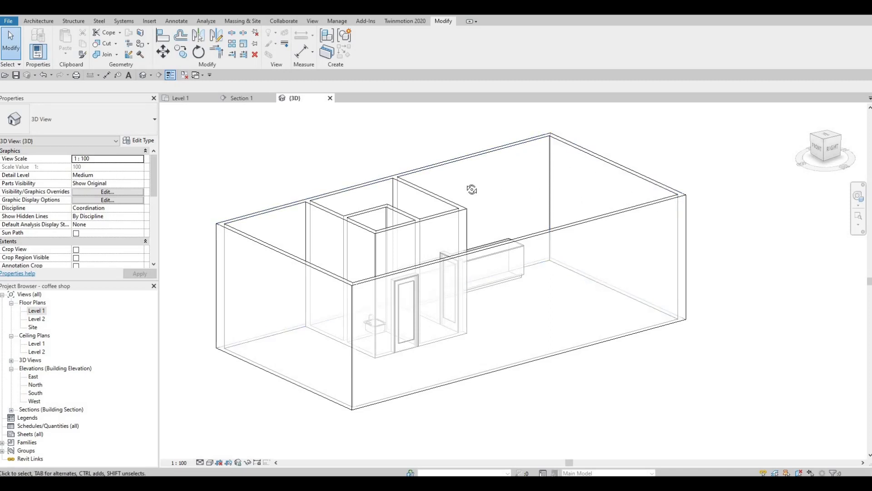
pyautogui.keyDown('shift'); pyautogui.moveTo(446, 190); pyautogui.dragTo(421, 177, button='middle'); pyautogui.keyUp('shift')
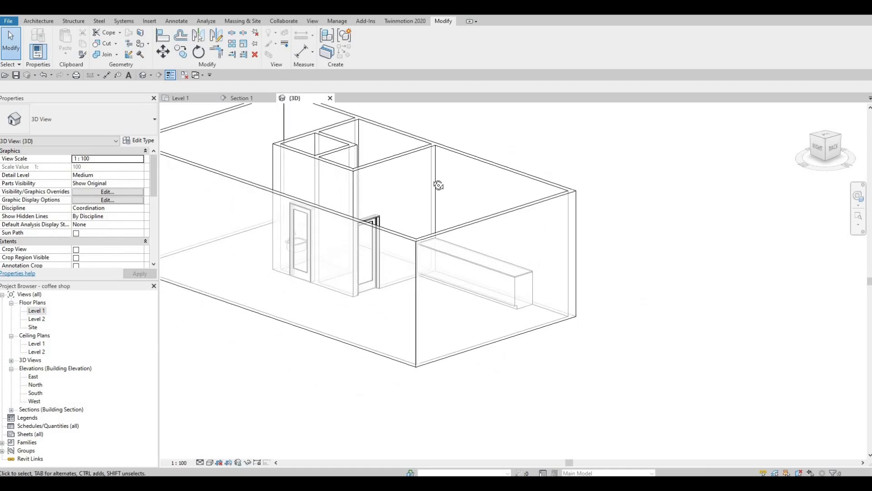
pyautogui.keyDown('shift'); pyautogui.moveTo(549, 205); pyautogui.dragTo(340, 249, button='middle'); pyautogui.keyUp('shift')
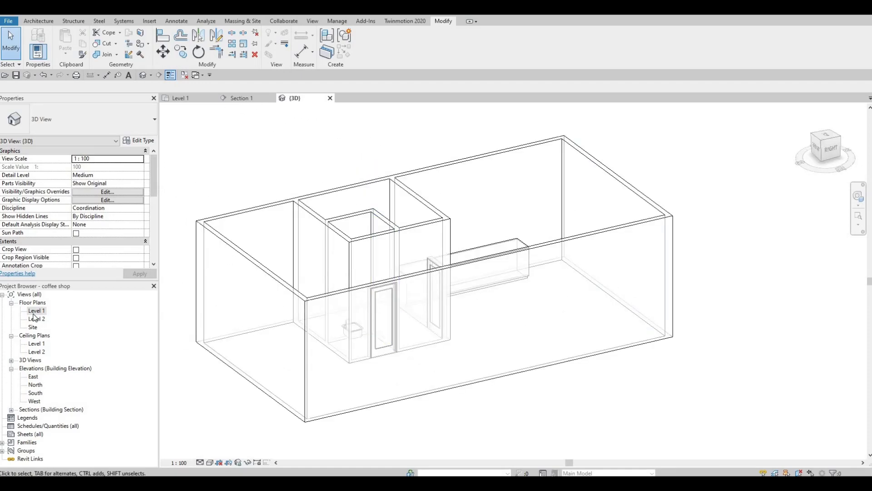
# In the Section 1 view, split the exterior wall face with a vertical line from Level 1 to Level 2 at the counter's free end.
pyautogui.doubleClick(34, 313)
pyautogui.moveTo(331, 301); pyautogui.dragTo(291, 340, button='middle')
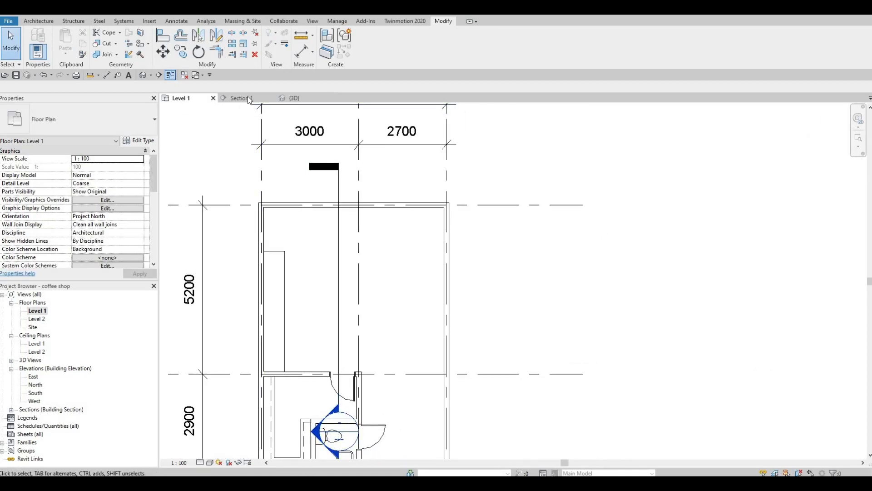
pyautogui.moveTo(391, 265); pyautogui.dragTo(298, 253, button='middle')
pyautogui.scroll(2, 393, 264)
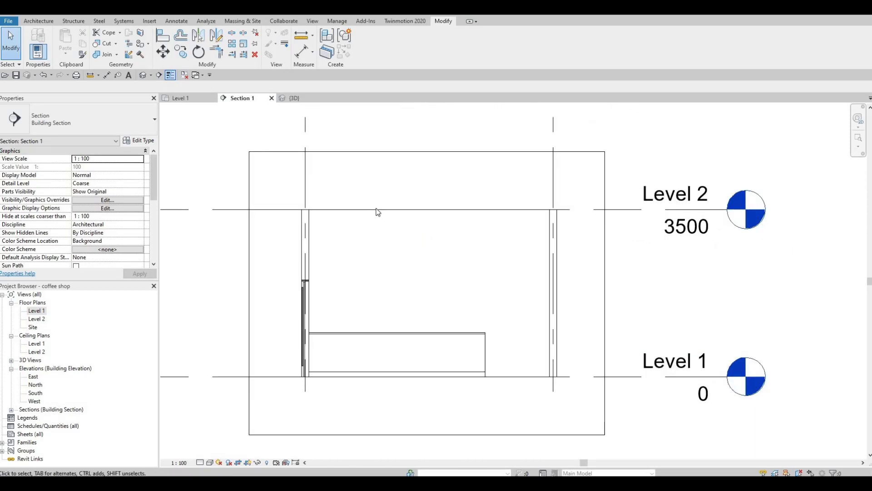
pyautogui.click(140, 34)
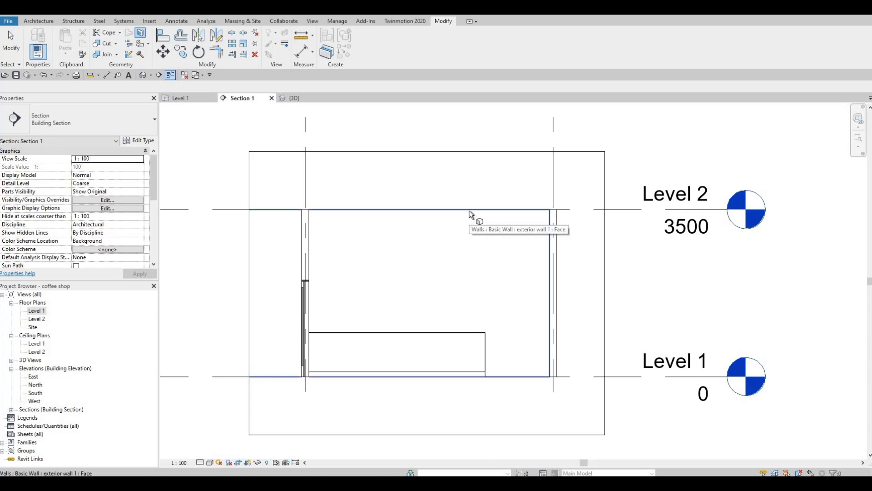
pyautogui.click(462, 246)
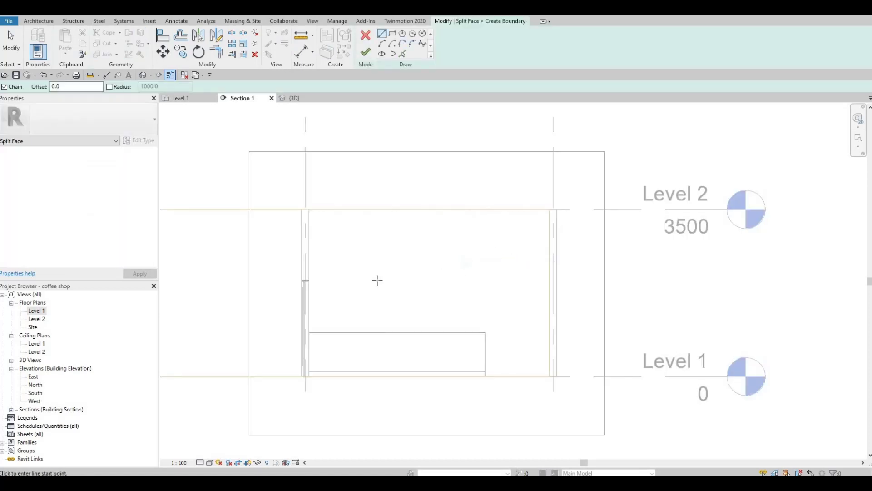
pyautogui.moveTo(347, 191); pyautogui.dragTo(385, 147, button='middle')
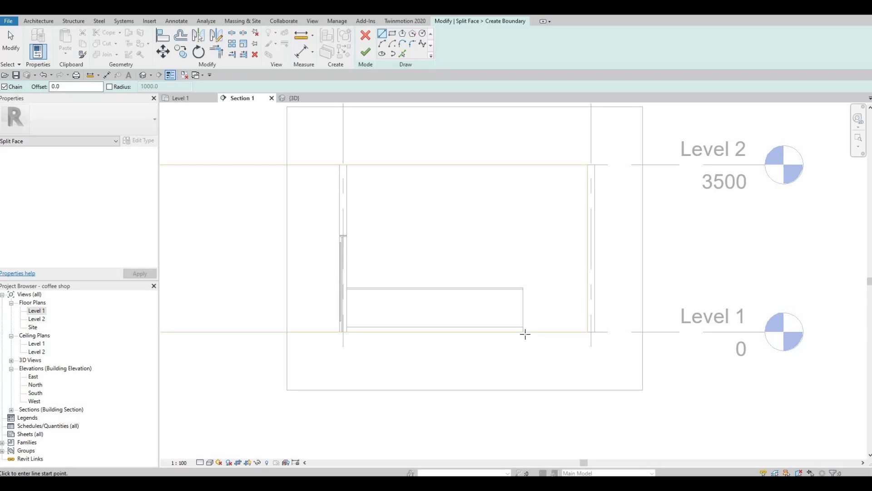
pyautogui.click(523, 165)
pyautogui.press('Escape')
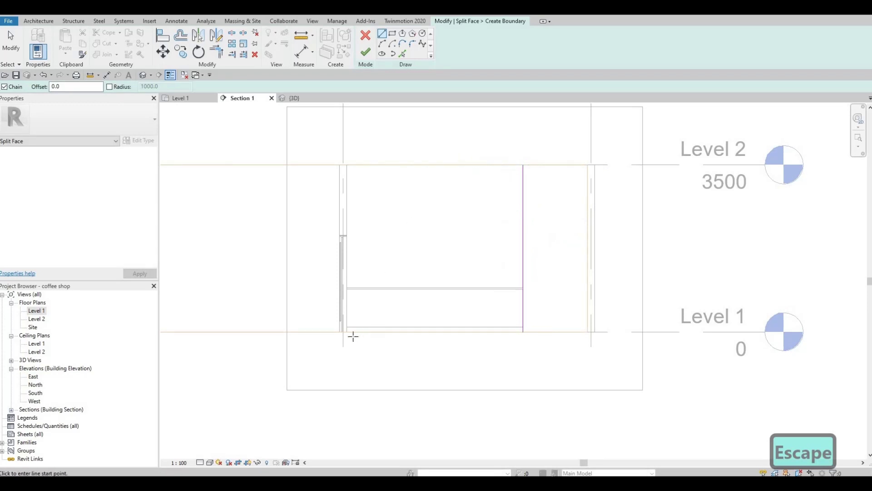
# Sketch a second vertical split line along the interior wall's face at the counter's other end, reaching up to Level 2.
pyautogui.click(363, 326)
pyautogui.press('Escape')
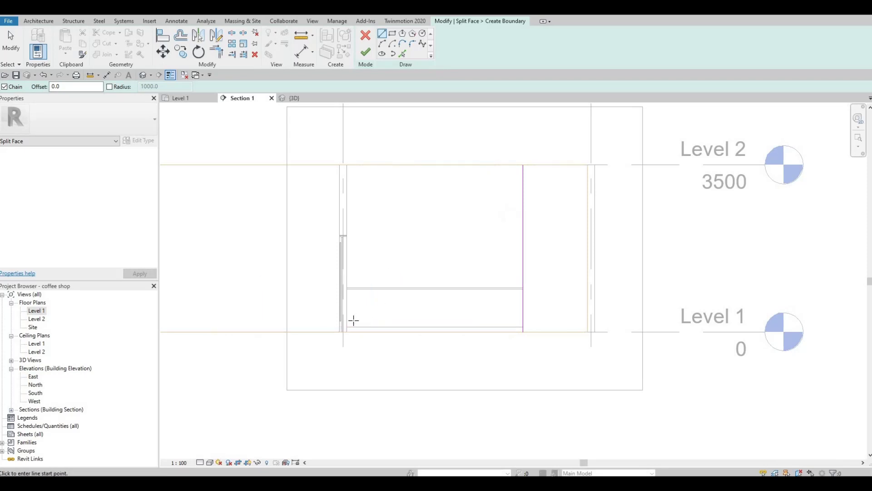
pyautogui.scroll(3, 341, 333)
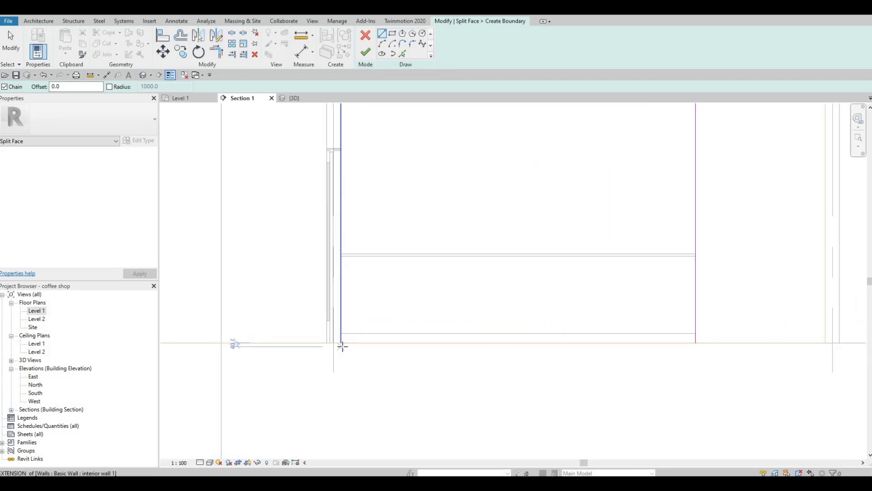
pyautogui.click(340, 346)
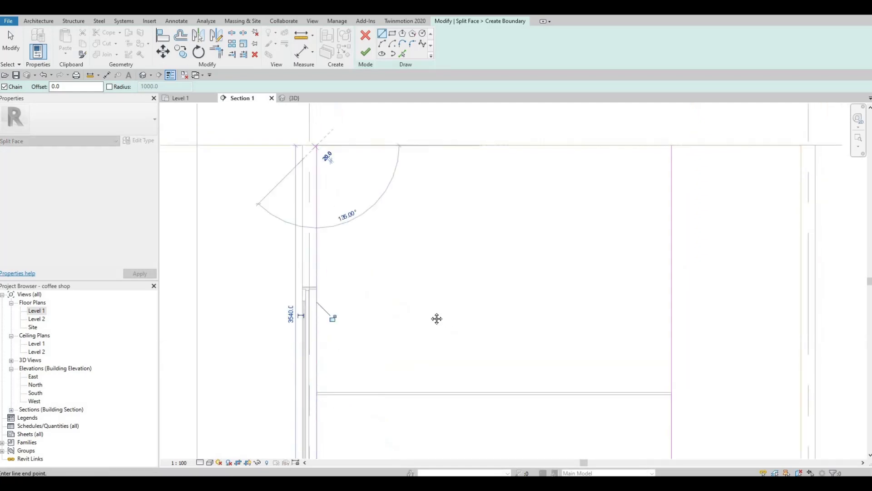
pyautogui.scroll(-1, 533, 260)
pyautogui.press('Escape')
pyautogui.press('Escape')
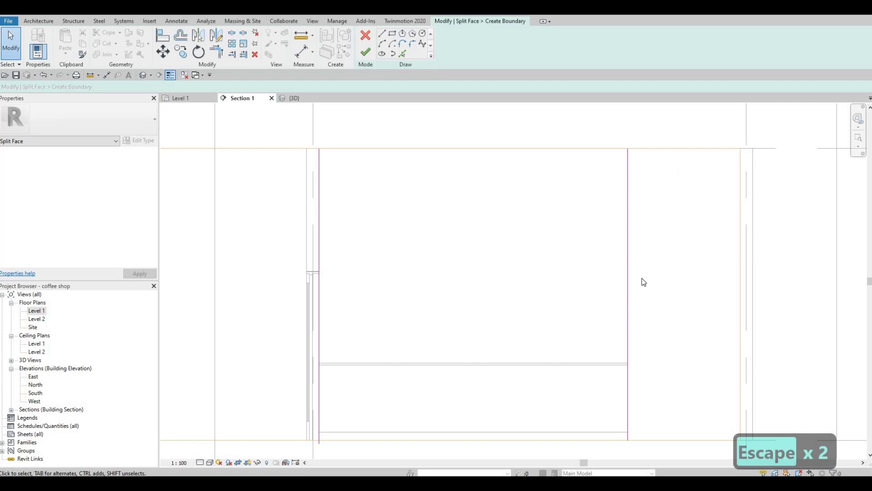
pyautogui.scroll(-2, 405, 197)
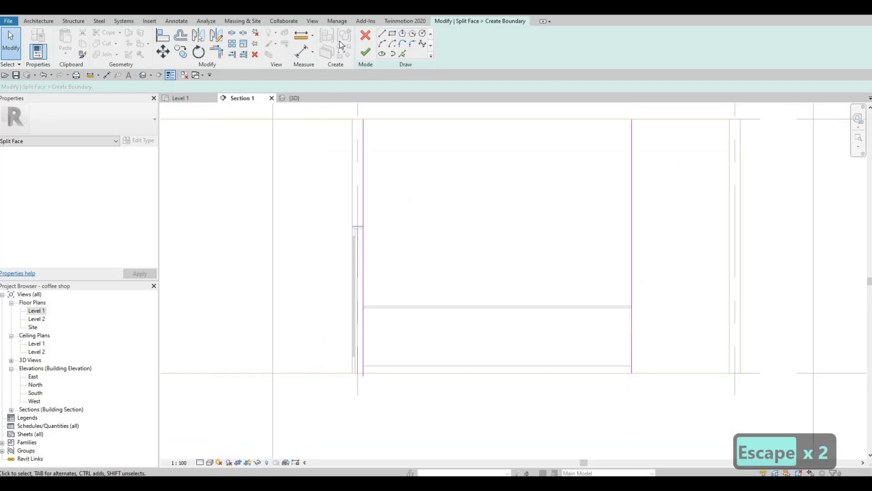
# Locate the second split line's stray lower end, move it onto the wall face's bottom edge, and finish the split.
pyautogui.click(366, 53)
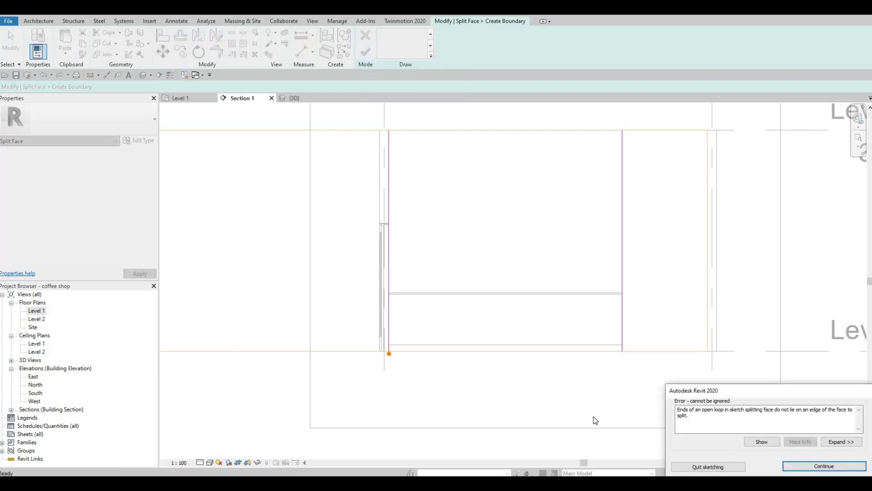
pyautogui.click(756, 442)
pyautogui.scroll(5, 505, 354)
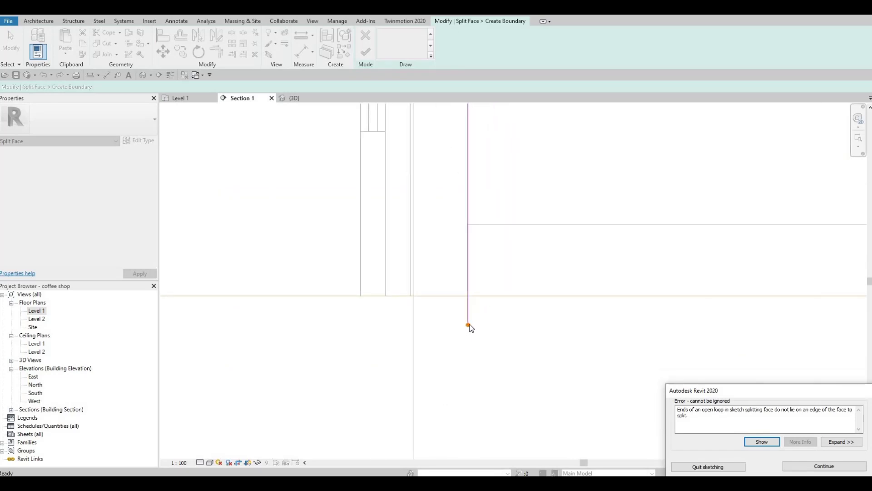
pyautogui.press('Escape')
pyautogui.click(468, 323)
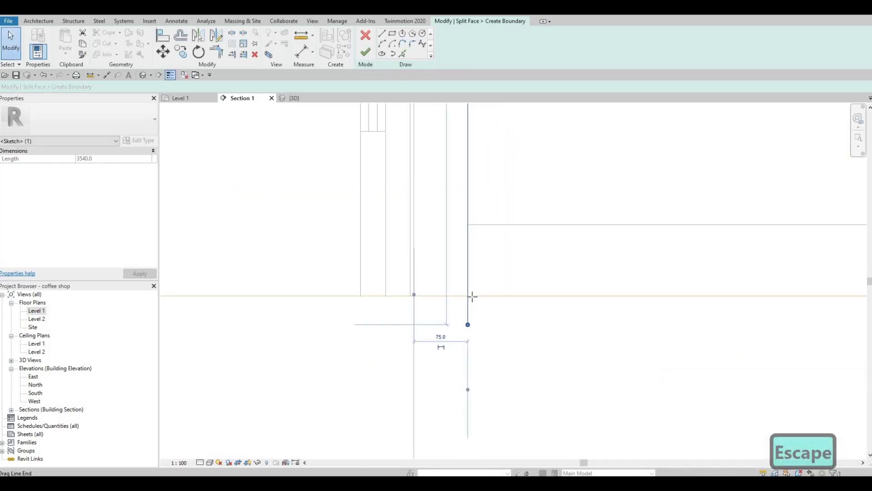
pyautogui.moveTo(472, 296); pyautogui.dragTo(468, 296)
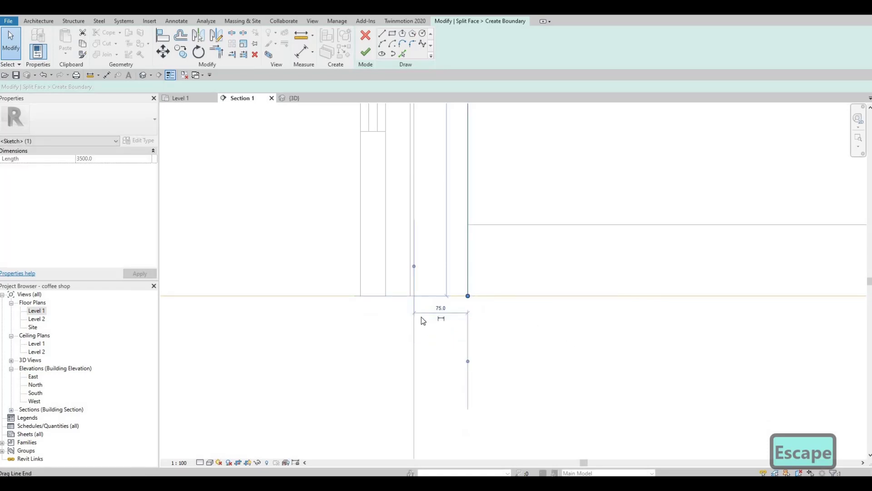
pyautogui.scroll(-5, 423, 320)
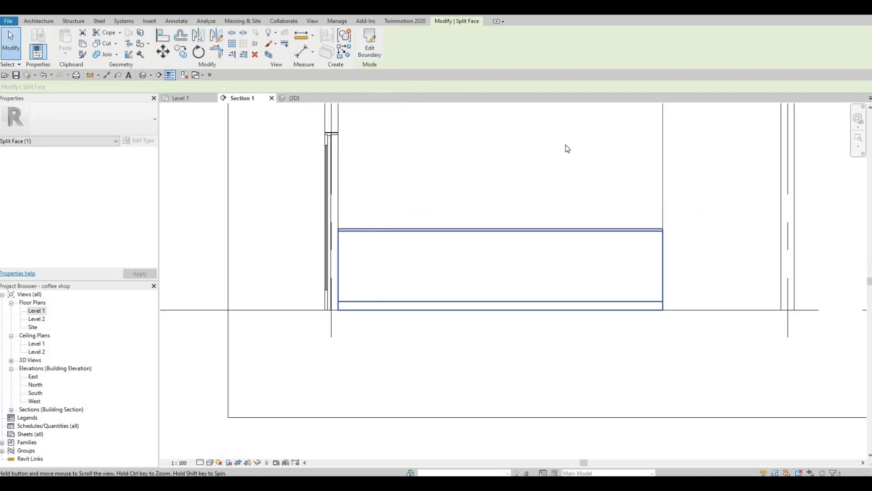
pyautogui.scroll(-2, 563, 143)
pyautogui.press('Escape')
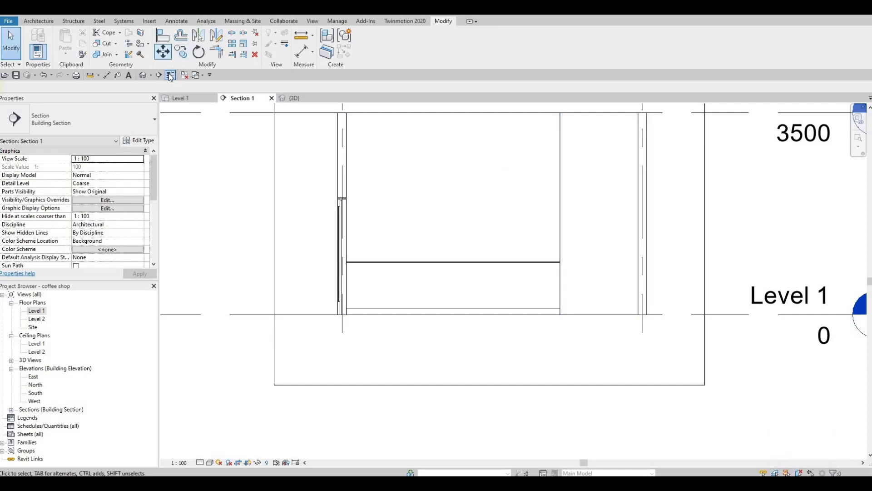
# Inspect the split region of the wall behind the counter in the 3D view.
pyautogui.click(145, 75)
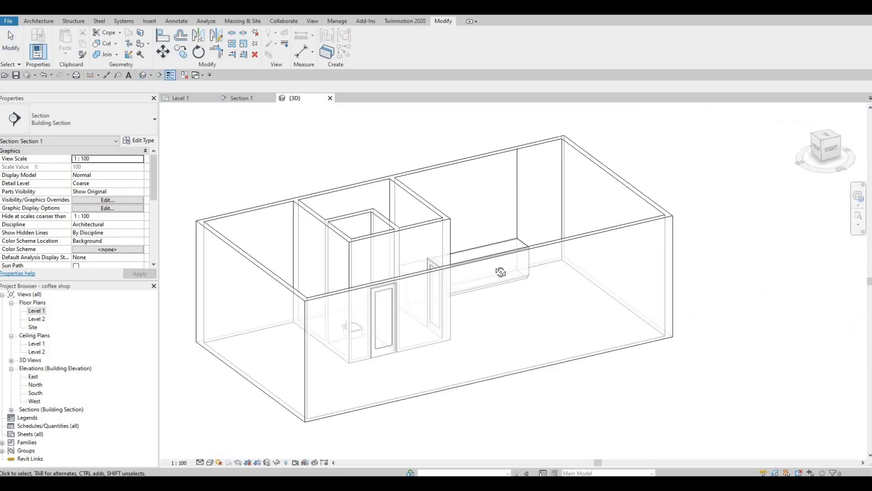
pyautogui.moveTo(362, 264)
pyautogui.keyDown('shift'); pyautogui.mouseDown(button='middle')
pyautogui.moveTo(454, 265)
pyautogui.moveTo(369, 268)
pyautogui.mouseUp(button='middle'); pyautogui.keyUp('shift')
pyautogui.keyDown('shift'); pyautogui.moveTo(547, 183); pyautogui.dragTo(557, 182, button='middle'); pyautogui.keyUp('shift')
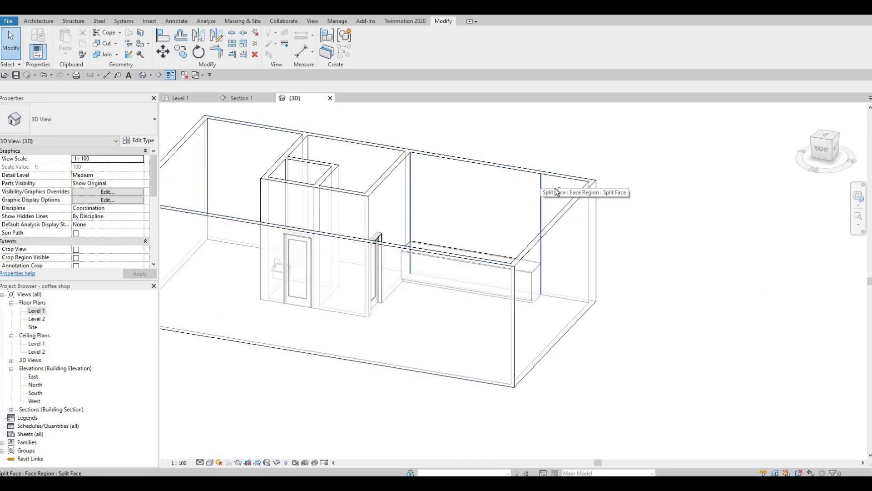
pyautogui.keyDown('shift'); pyautogui.moveTo(545, 182); pyautogui.dragTo(541, 178, button='middle'); pyautogui.keyUp('shift')
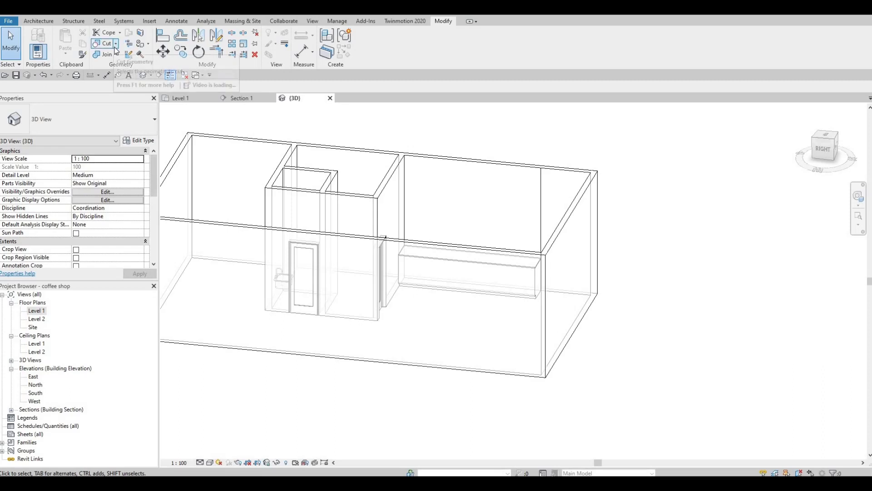
# Paint the split wall region behind the counter with the project material Iron, Ductile.
pyautogui.click(141, 44)
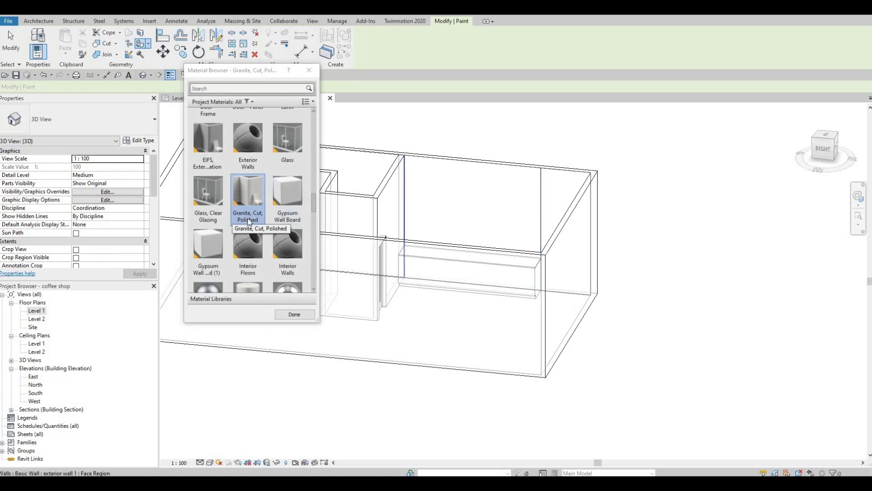
pyautogui.scroll(-8, 247, 218)
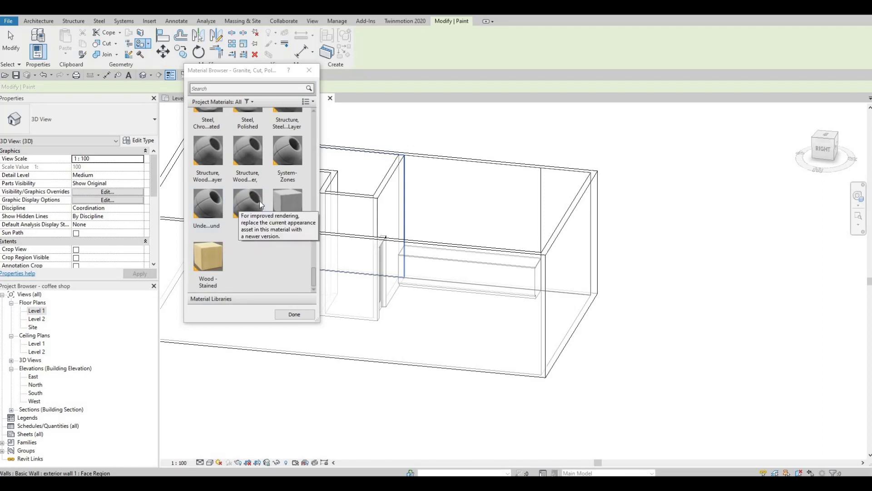
pyautogui.scroll(3, 260, 201)
pyautogui.scroll(3, 262, 205)
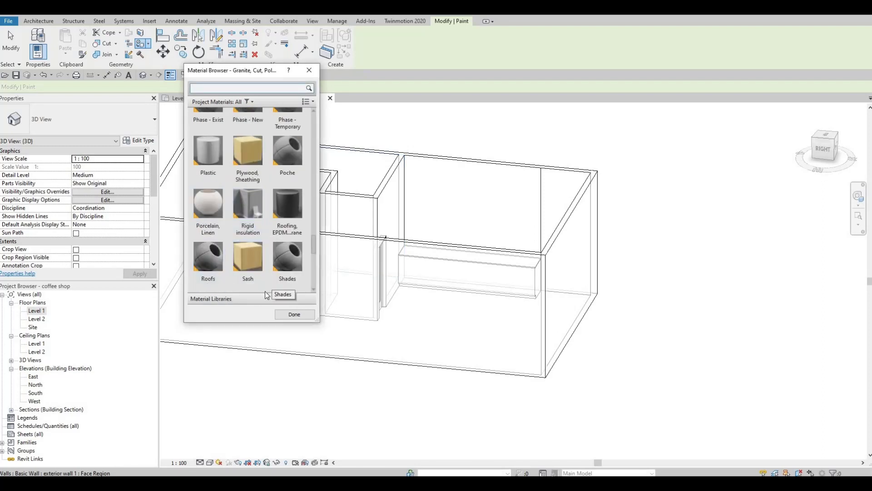
pyautogui.scroll(5, 263, 262)
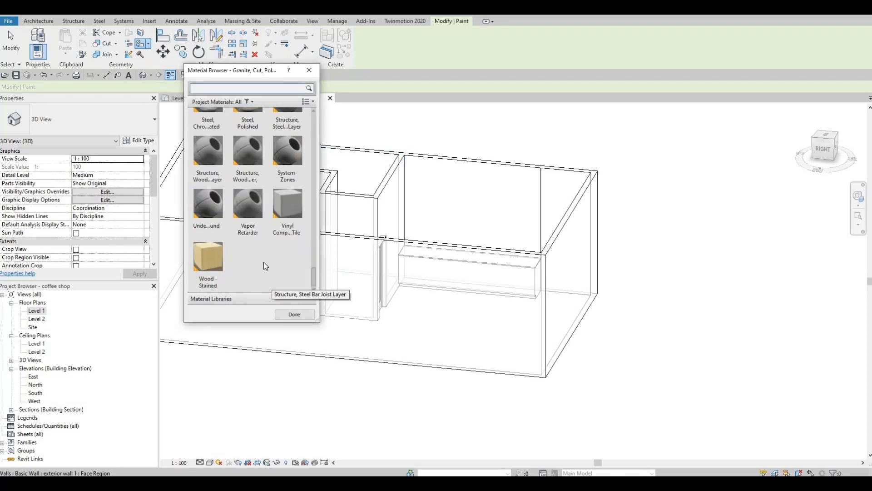
pyautogui.click(309, 101)
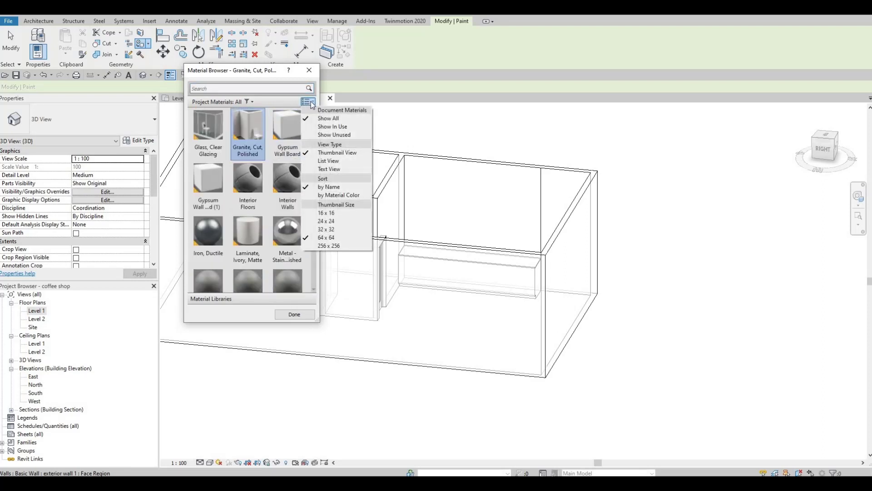
pyautogui.click(311, 102)
pyautogui.click(311, 102)
pyautogui.click(252, 103)
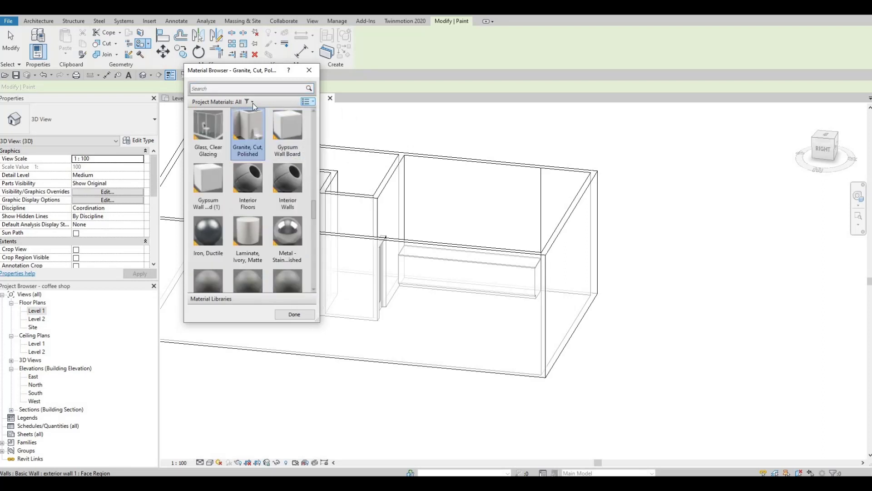
pyautogui.click(253, 102)
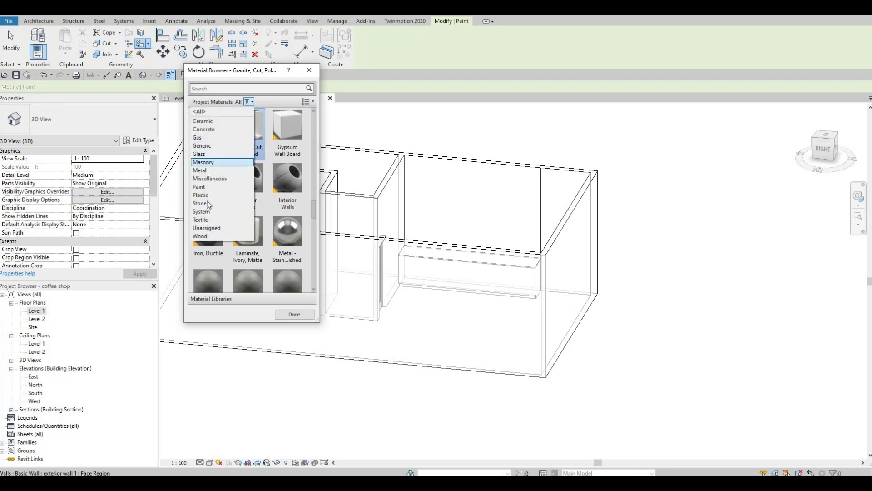
pyautogui.press('Escape')
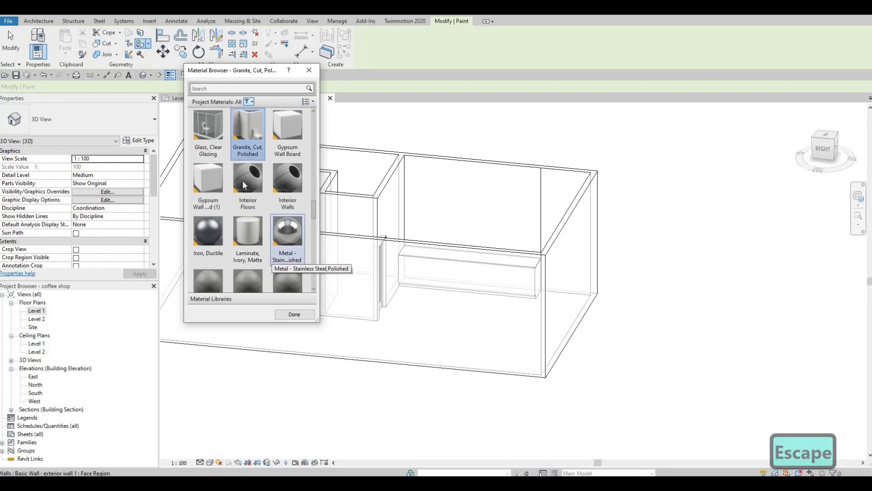
pyautogui.click(204, 235)
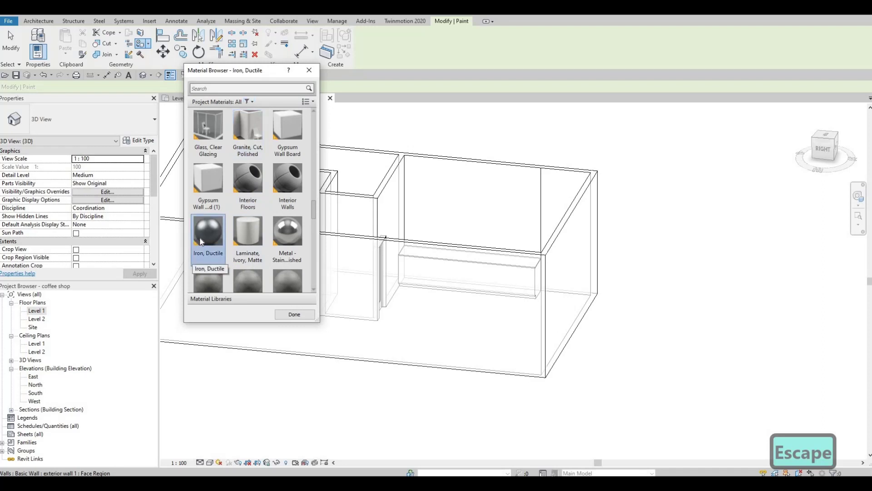
pyautogui.click(454, 170)
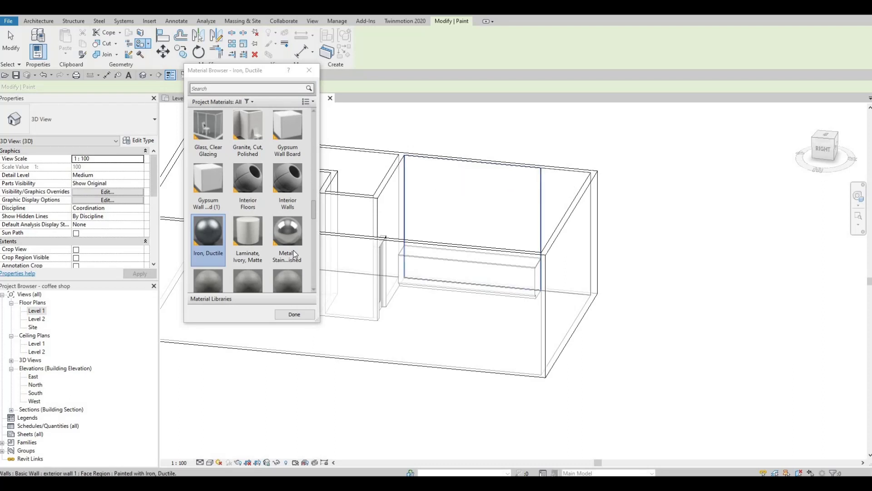
pyautogui.press('Escape')
# Set the 3D view's visual style to Consistent Colors.
pyautogui.click(209, 462)
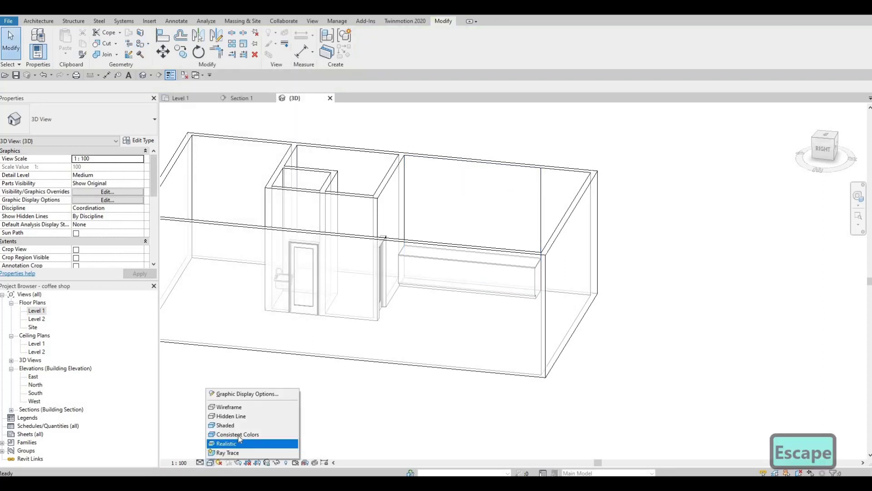
pyautogui.click(238, 435)
pyautogui.press('Escape')
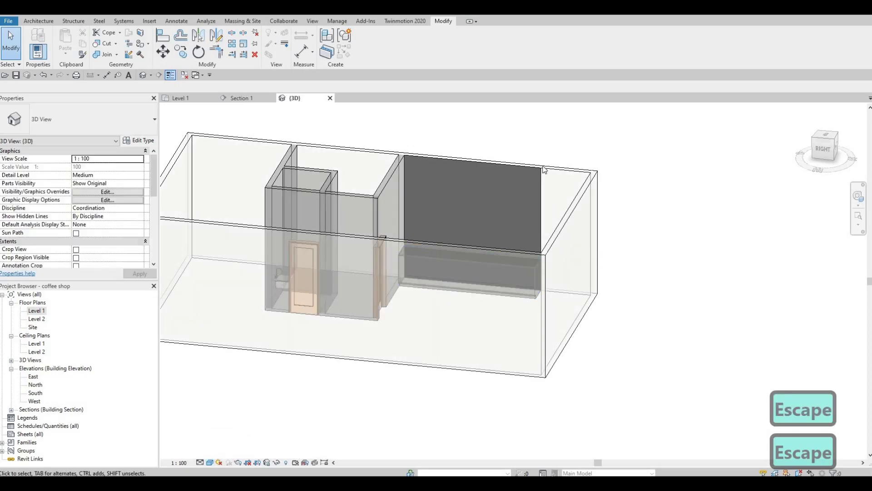
# Examine the selectable elements and split face regions of the exterior wall beside the painted area.
pyautogui.keyDown('shift'); pyautogui.moveTo(519, 218); pyautogui.dragTo(565, 198, button='middle'); pyautogui.keyUp('shift')
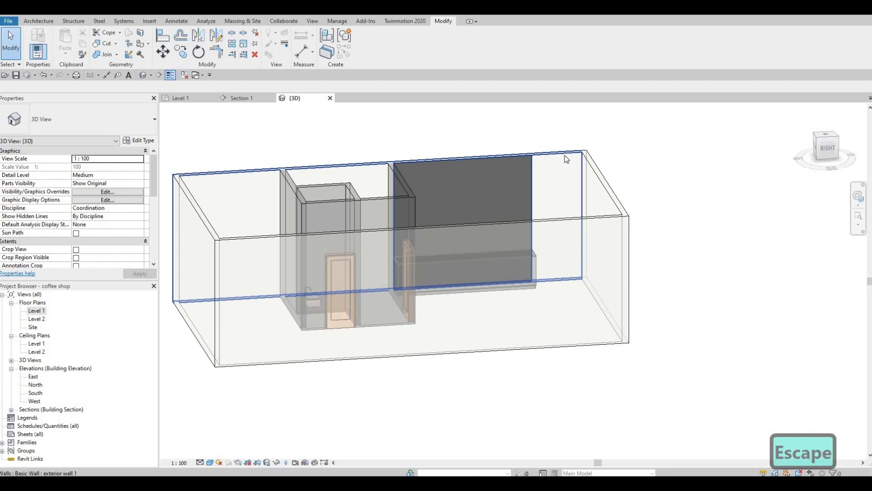
pyautogui.press('Tab')
pyautogui.press('Tab')
pyautogui.press('Tab')
pyautogui.press('Tab')
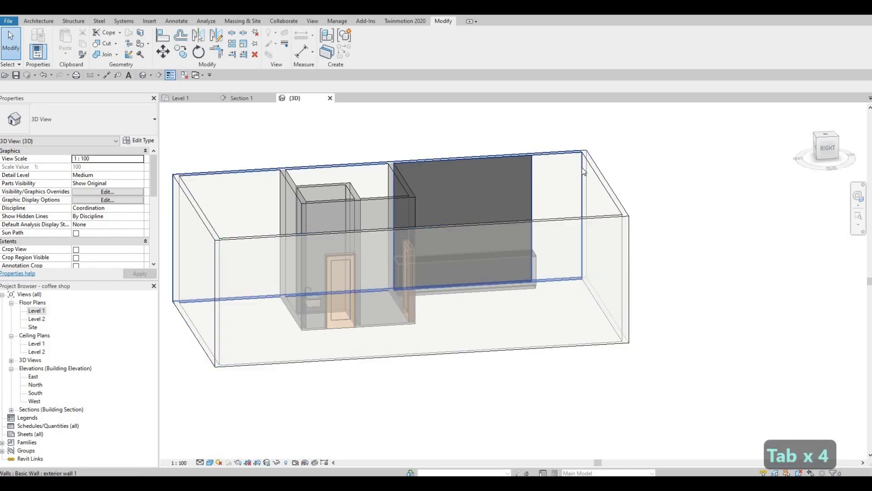
pyautogui.press('Tab')
pyautogui.press('Tab')
pyautogui.press('Tab')
pyautogui.press('Tab')
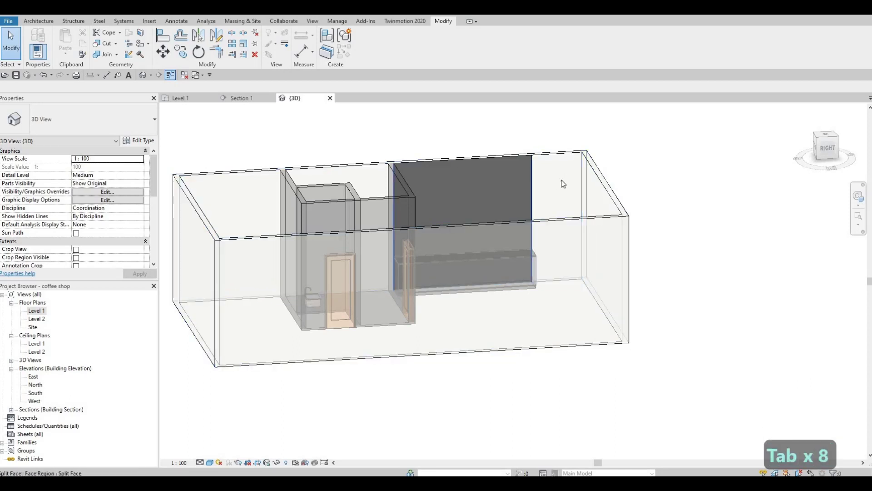
pyautogui.press('Tab')
pyautogui.press('Tab')
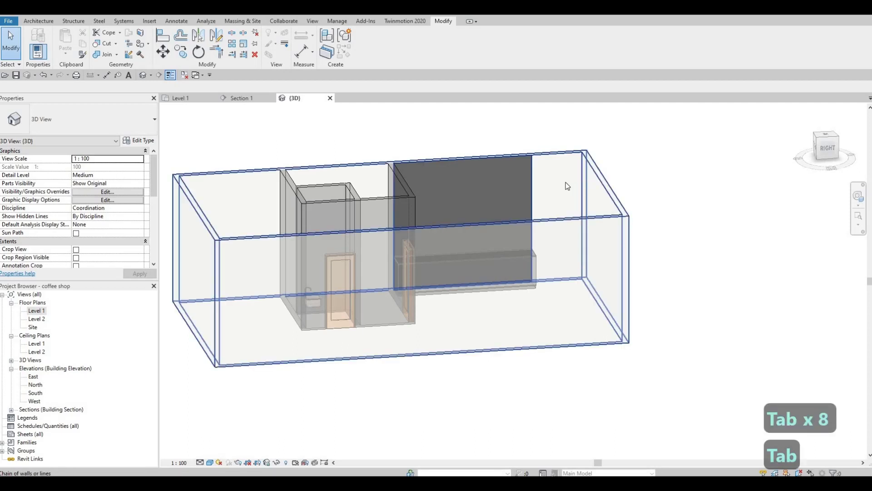
pyautogui.keyDown('shift'); pyautogui.moveTo(543, 220); pyautogui.dragTo(539, 190, button='middle'); pyautogui.keyUp('shift')
pyautogui.press('Escape')
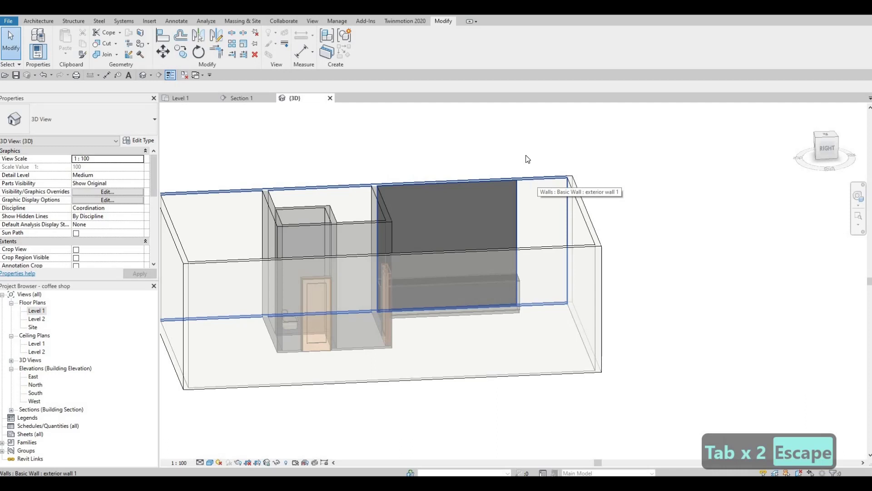
pyautogui.press('Escape')
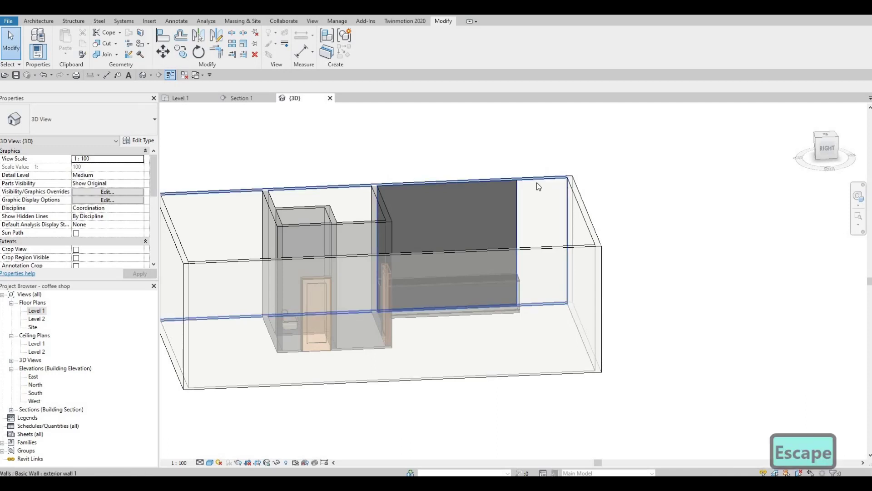
pyautogui.click(539, 186)
pyautogui.press('Escape')
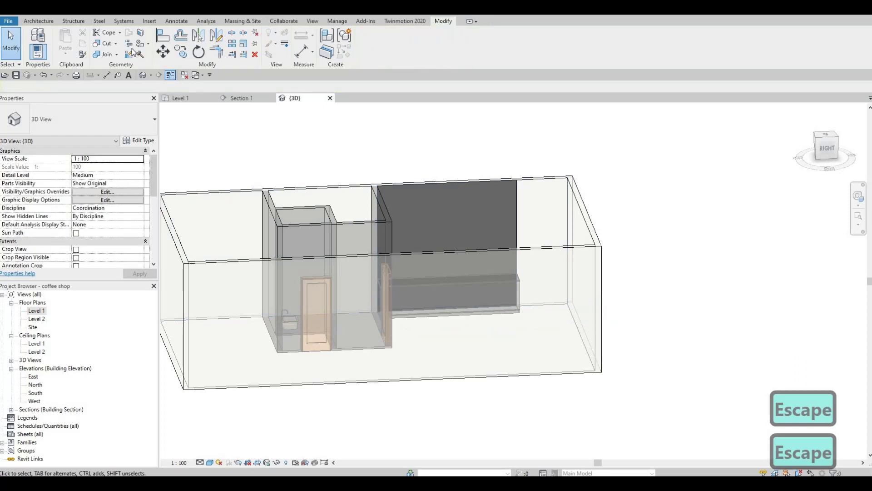
# Paint the unpainted wall region adjoining the dark painted face with the project material Softwood, Lumber.
pyautogui.click(148, 43)
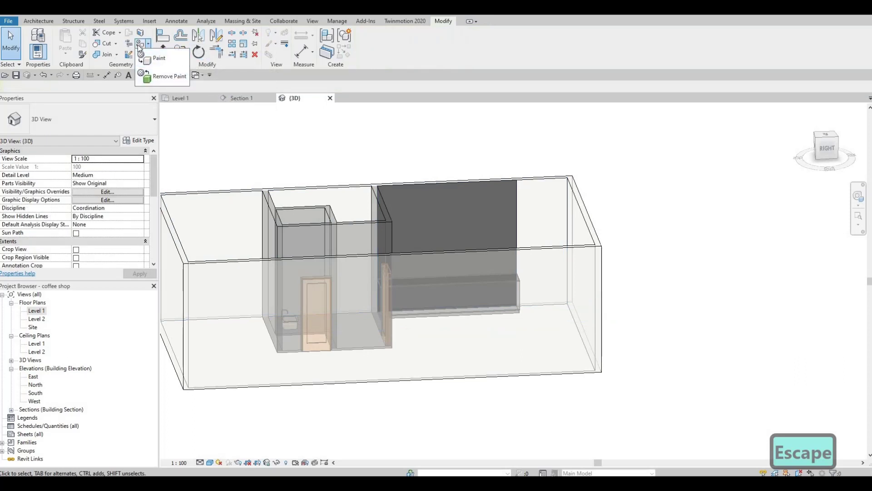
pyautogui.click(157, 58)
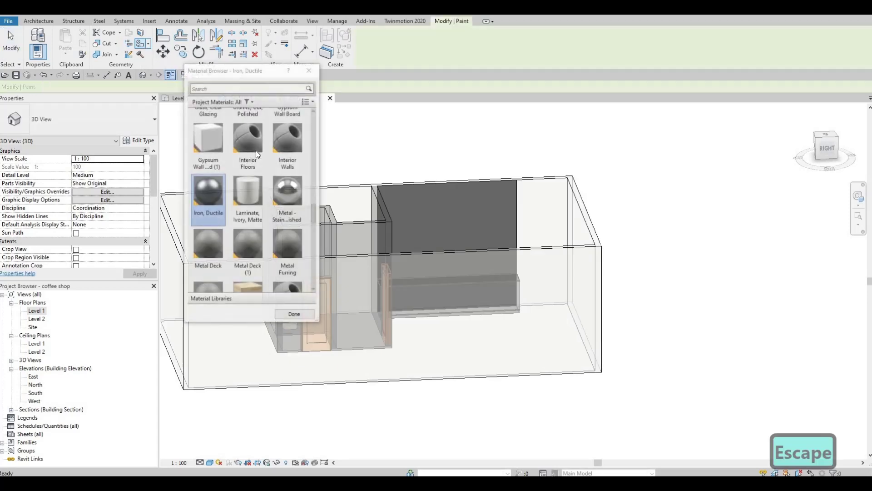
pyautogui.scroll(-5, 244, 234)
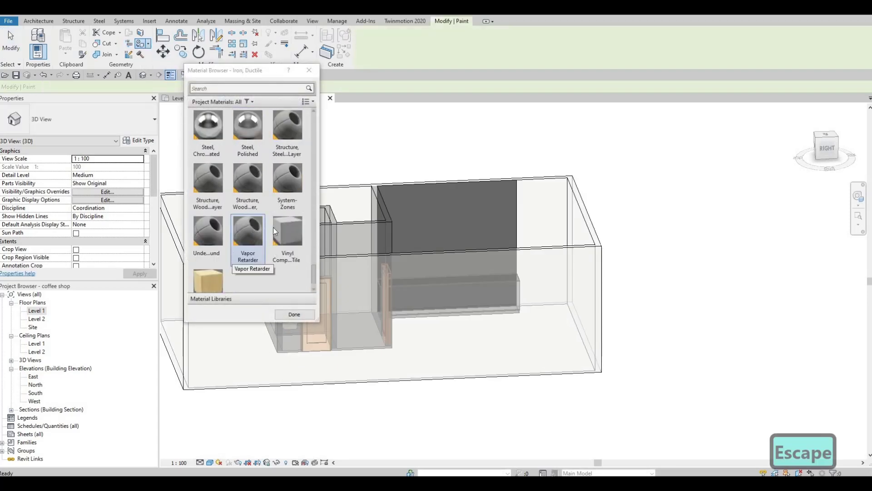
pyautogui.scroll(3, 273, 227)
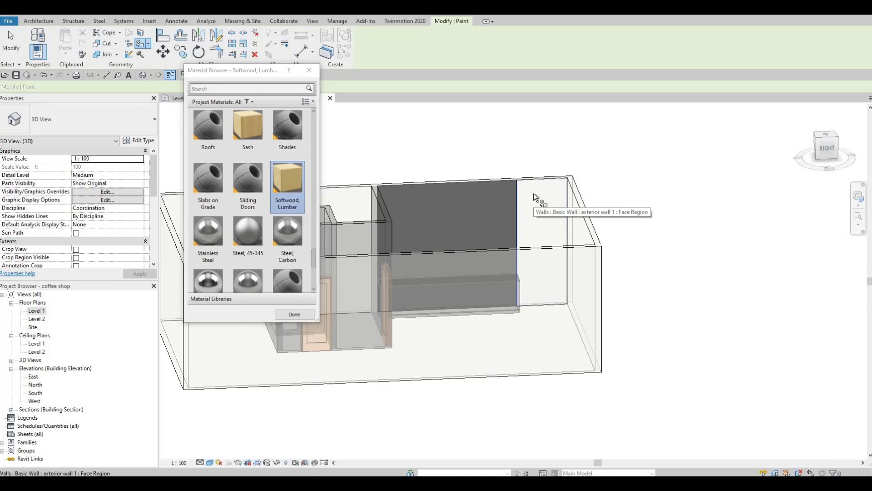
pyautogui.click(530, 205)
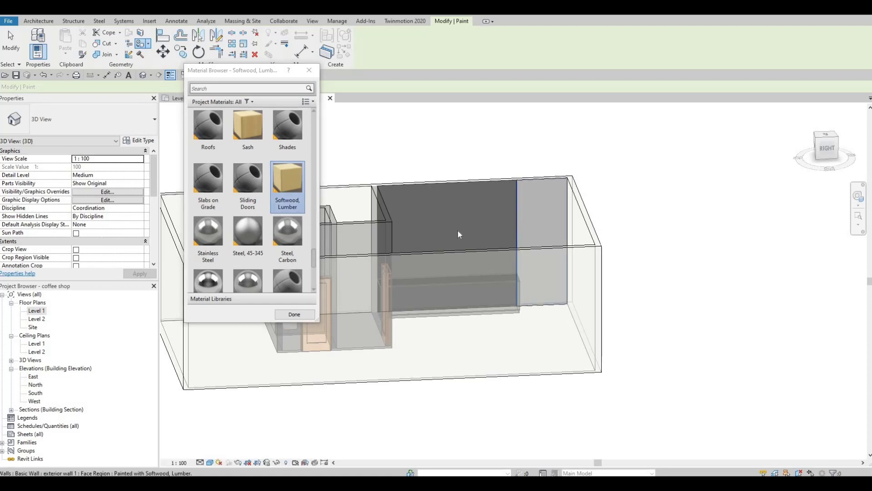
pyautogui.press('Escape')
pyautogui.press('Escape')
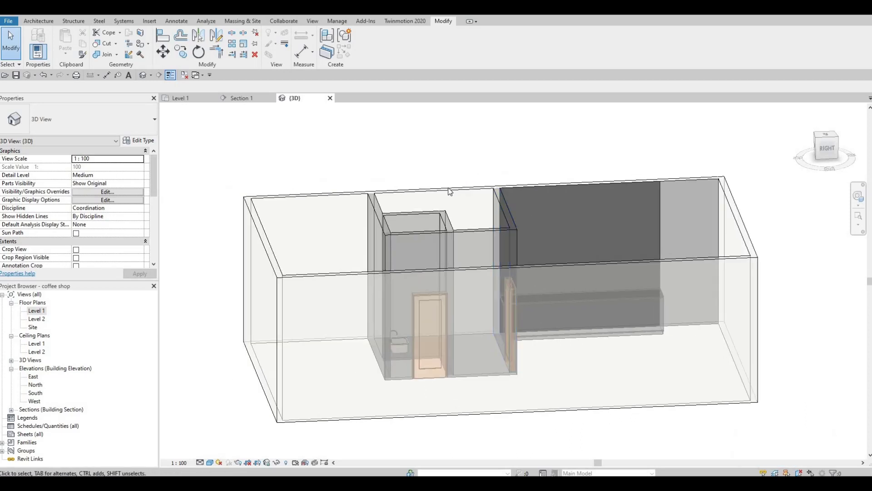
pyautogui.press('Escape')
# Inspect the painted exterior wall and its two face regions from several angles in the 3D view.
pyautogui.click(773, 189)
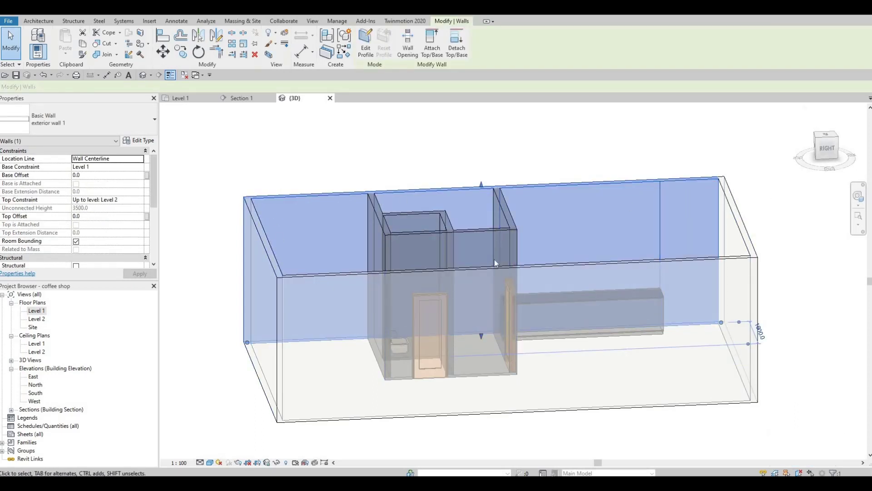
pyautogui.press('Escape')
pyautogui.press('Escape')
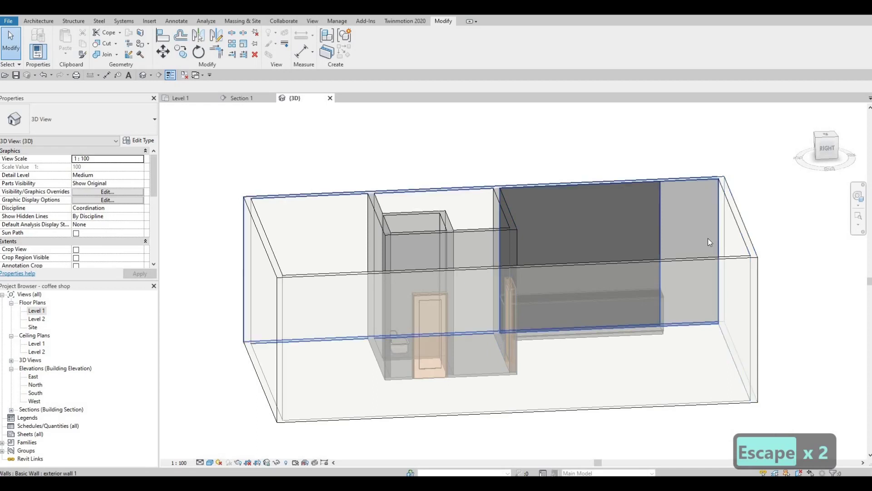
pyautogui.keyDown('shift'); pyautogui.moveTo(662, 253); pyautogui.dragTo(636, 257, button='middle'); pyautogui.keyUp('shift')
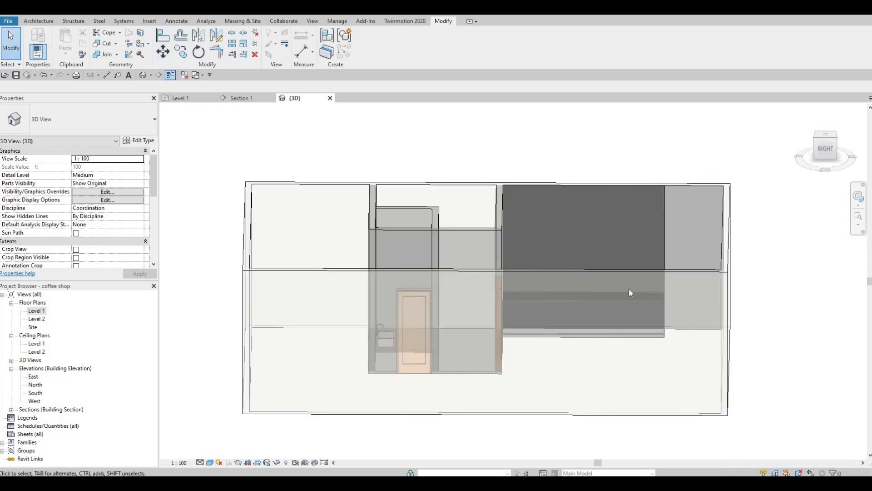
pyautogui.keyDown('shift'); pyautogui.moveTo(697, 343); pyautogui.dragTo(698, 257, button='middle'); pyautogui.keyUp('shift')
pyautogui.scroll(5, 681, 181)
pyautogui.keyDown('shift'); pyautogui.moveTo(702, 193); pyautogui.dragTo(672, 248, button='middle'); pyautogui.keyUp('shift')
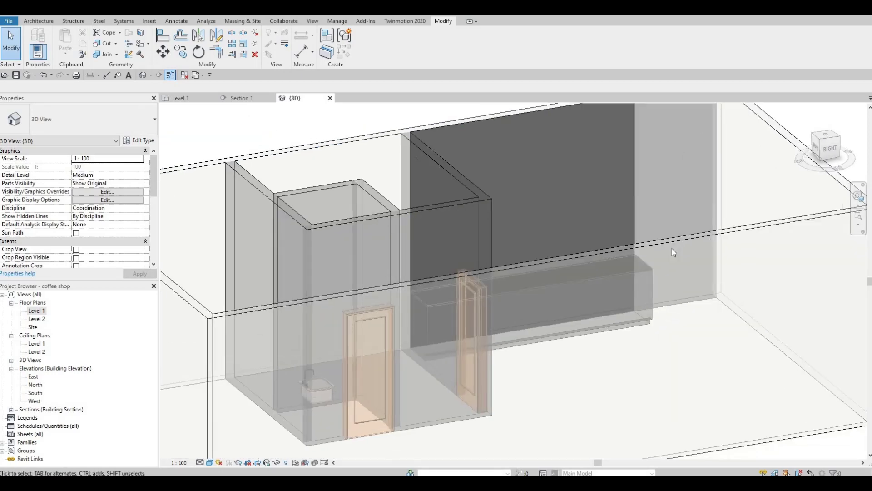
pyautogui.moveTo(667, 104); pyautogui.dragTo(640, 166, button='middle')
pyautogui.scroll(2, 640, 166)
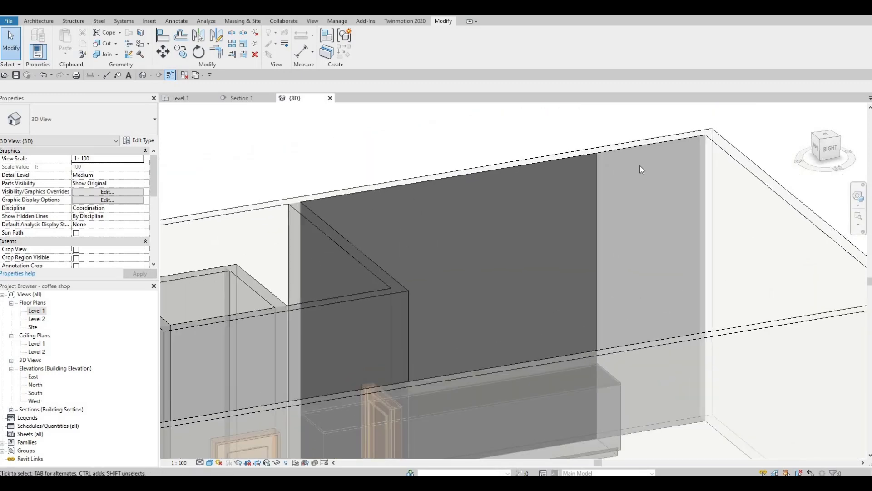
pyautogui.scroll(-3, 659, 266)
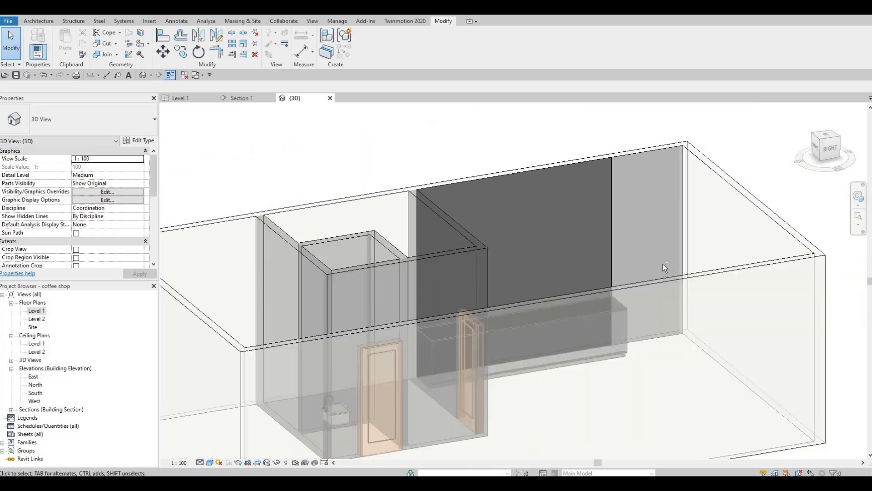
pyautogui.keyDown('shift'); pyautogui.moveTo(352, 228); pyautogui.dragTo(336, 245, button='middle'); pyautogui.keyUp('shift')
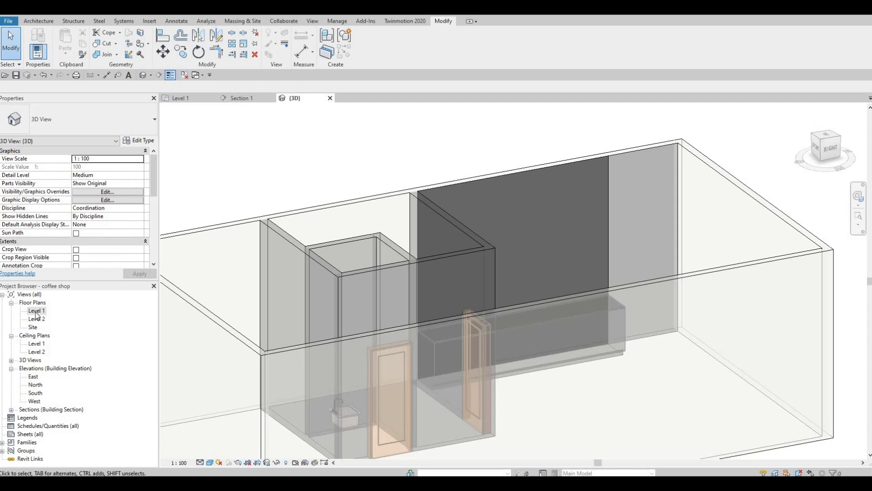
# Open the Level 1 floor plan and start an architectural wall with the Curtain Wall type.
pyautogui.scroll(-2, 424, 290)
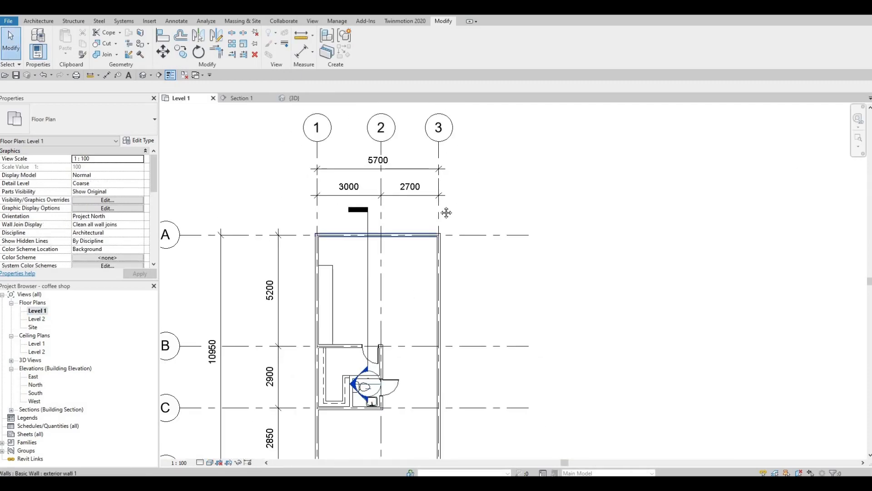
pyautogui.scroll(2, 375, 212)
pyautogui.moveTo(394, 284); pyautogui.dragTo(448, 194, button='middle')
pyautogui.scroll(-1, 448, 195)
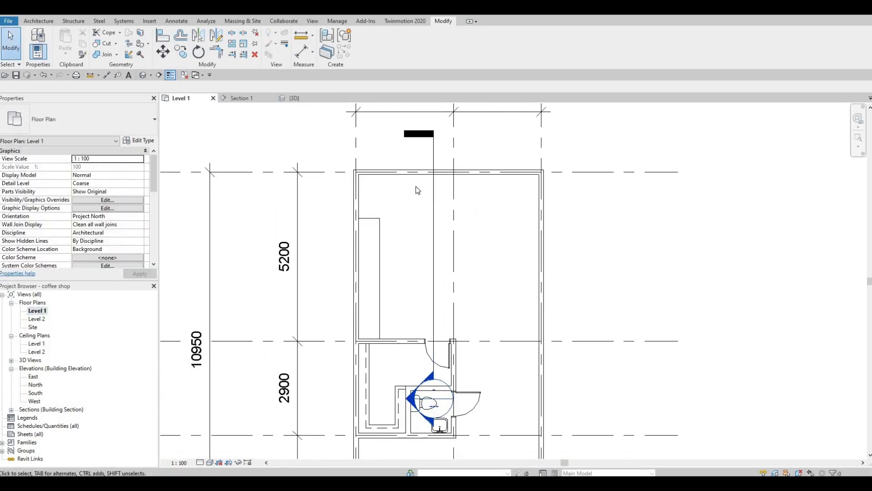
pyautogui.click(38, 23)
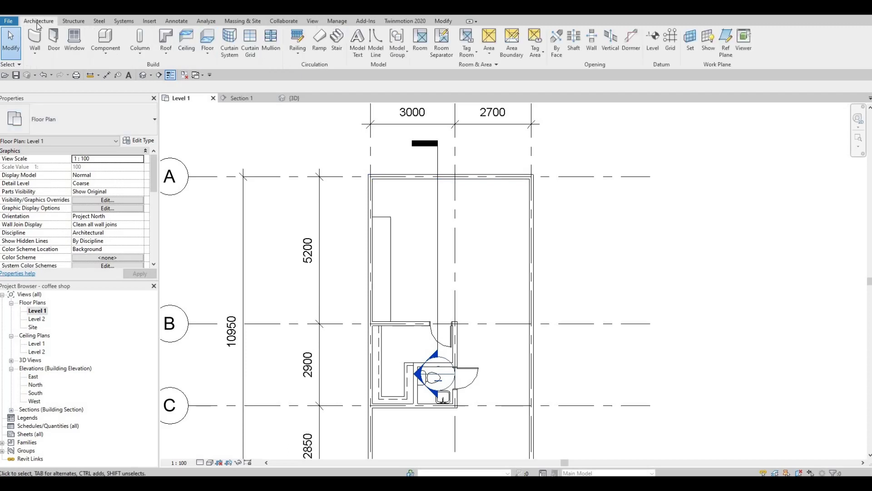
pyautogui.click(36, 54)
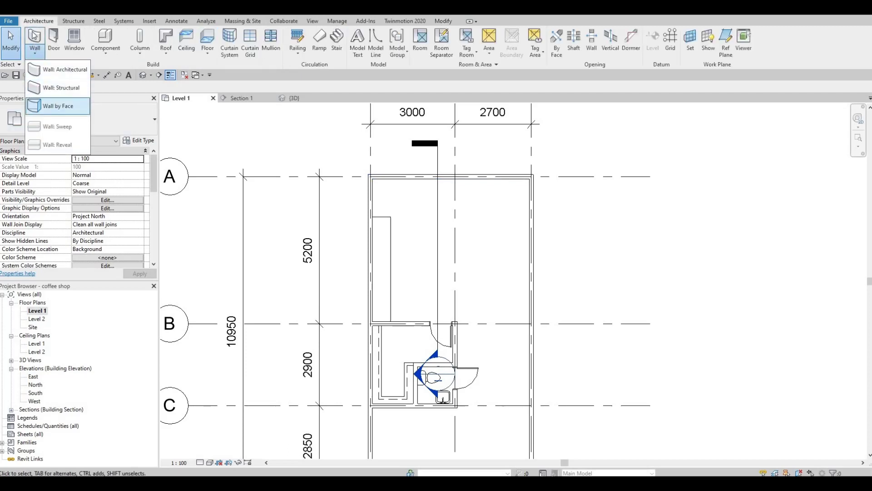
pyautogui.click(64, 69)
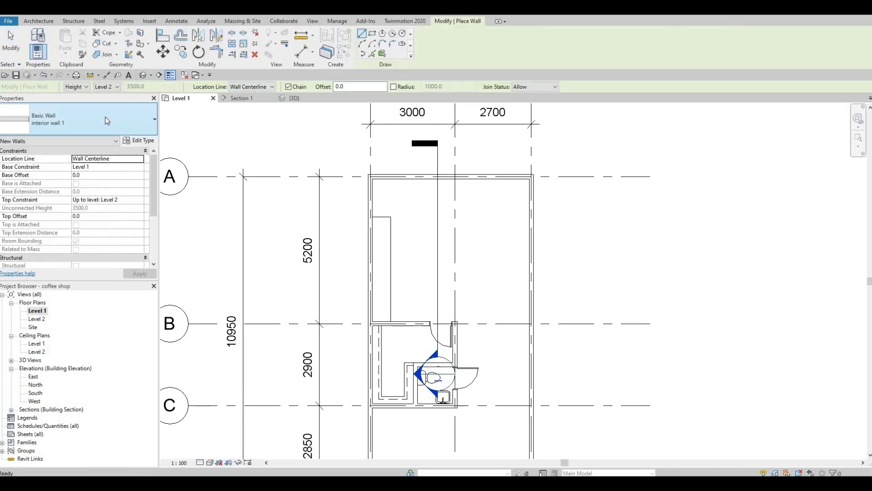
pyautogui.click(107, 120)
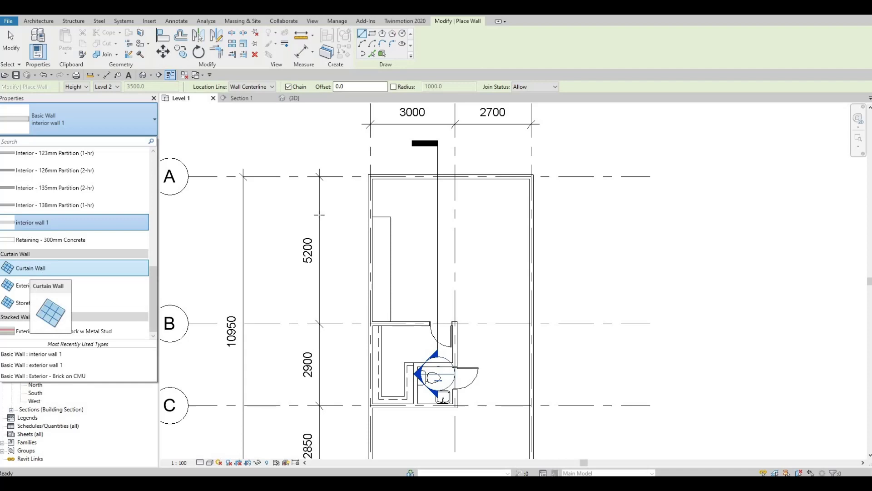
pyautogui.click(46, 268)
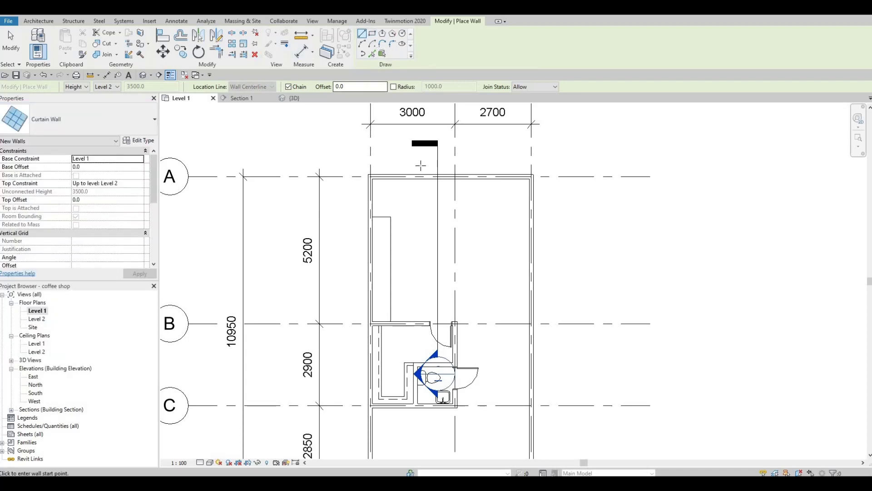
# Draw a curtain wall about 5385 mm long along the grid A exterior wall, starting about 240 mm from grid 1.
pyautogui.scroll(4, 366, 192)
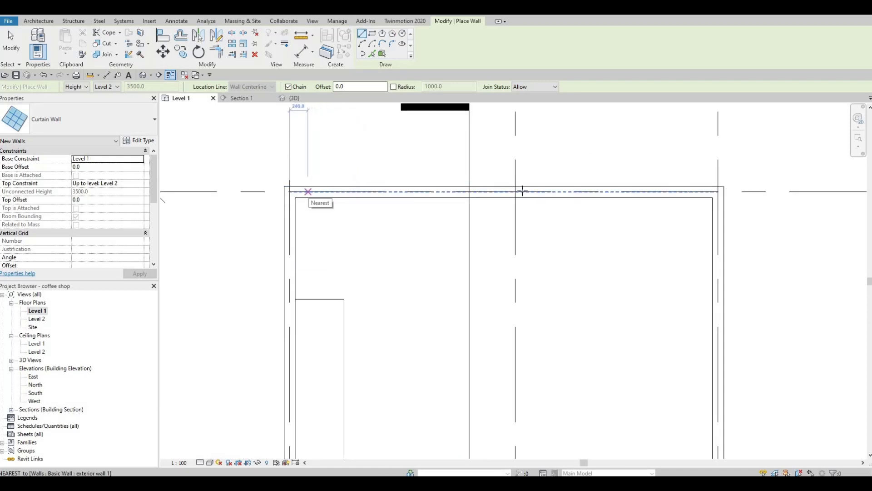
pyautogui.click(308, 191)
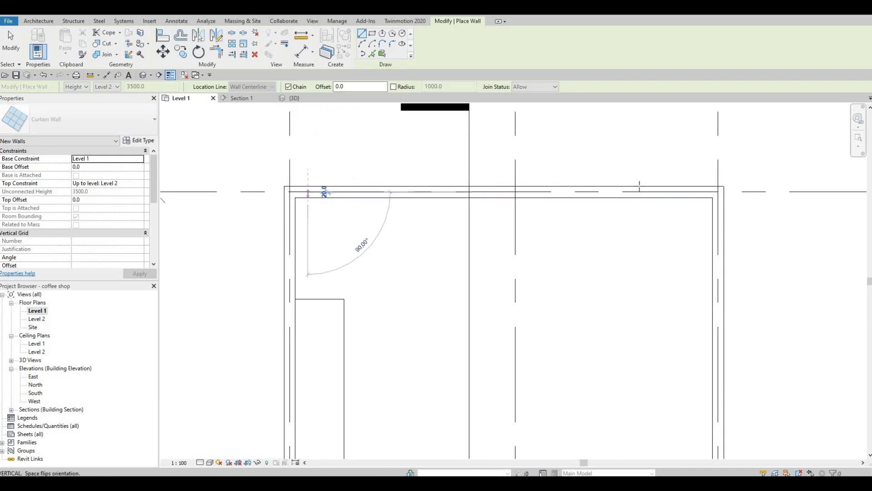
pyautogui.click(711, 191)
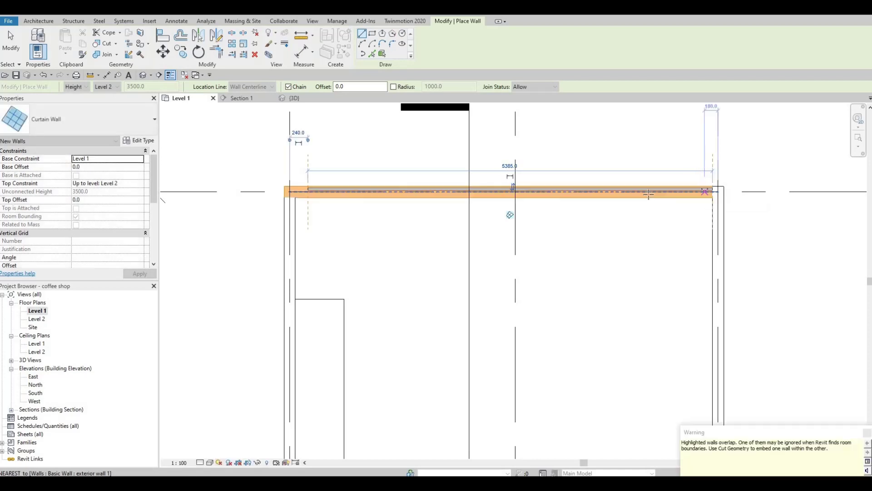
pyautogui.press('Escape')
pyautogui.press('Escape')
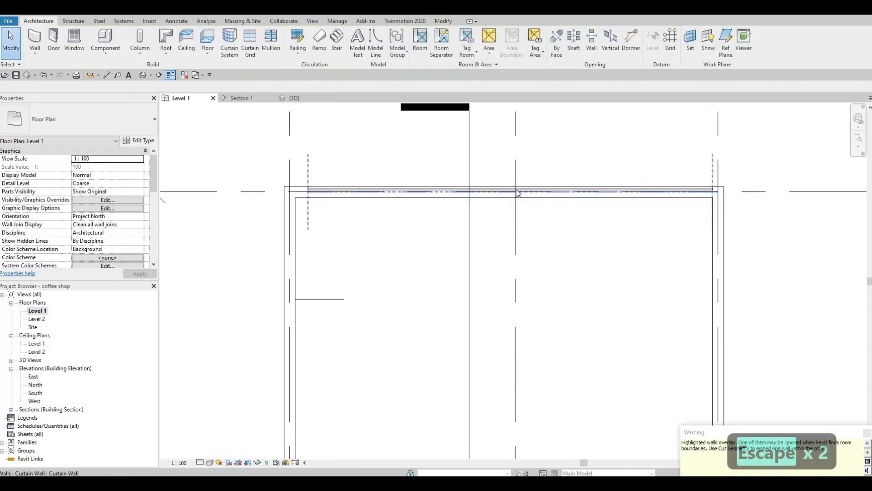
# Flip the curtain wall's orientation toward the interior side of the grid A wall.
pyautogui.click(517, 192)
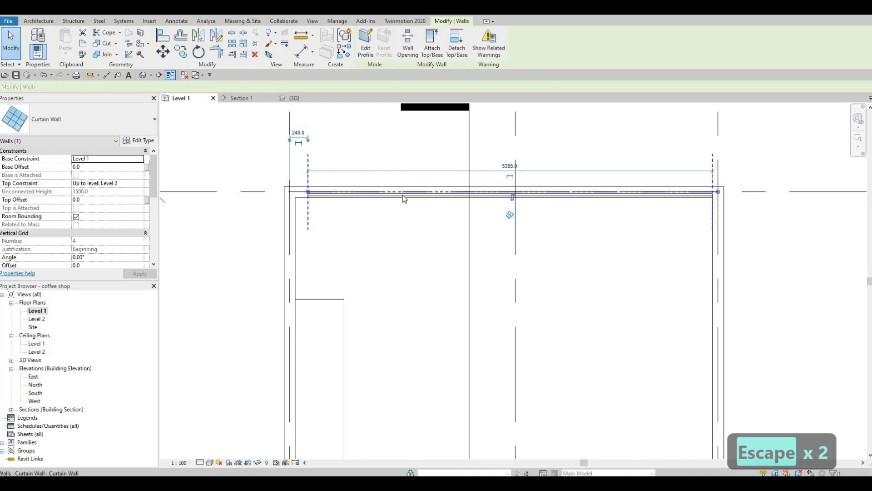
pyautogui.press('Escape')
pyautogui.moveTo(374, 104); pyautogui.dragTo(228, 52, button='middle')
pyautogui.scroll(-1, 440, 131)
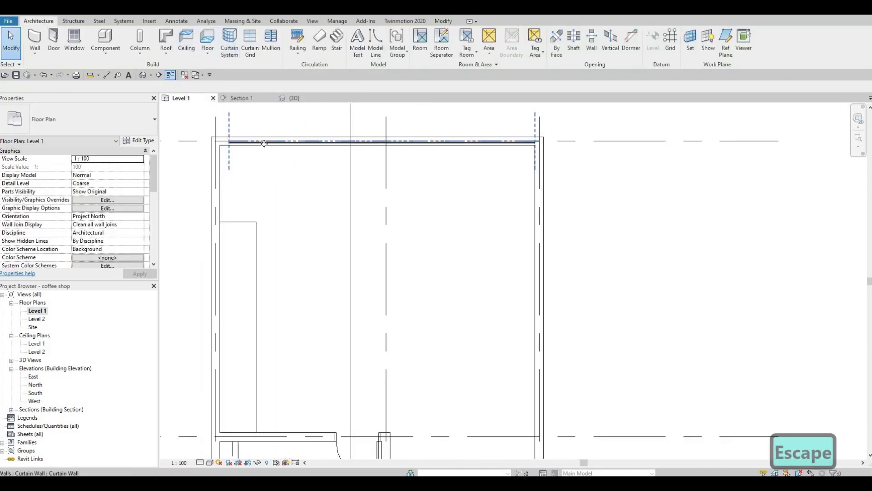
# Shorten the grid A curtain wall so its end near grid 3 stops short of the interior corner.
pyautogui.click(264, 144)
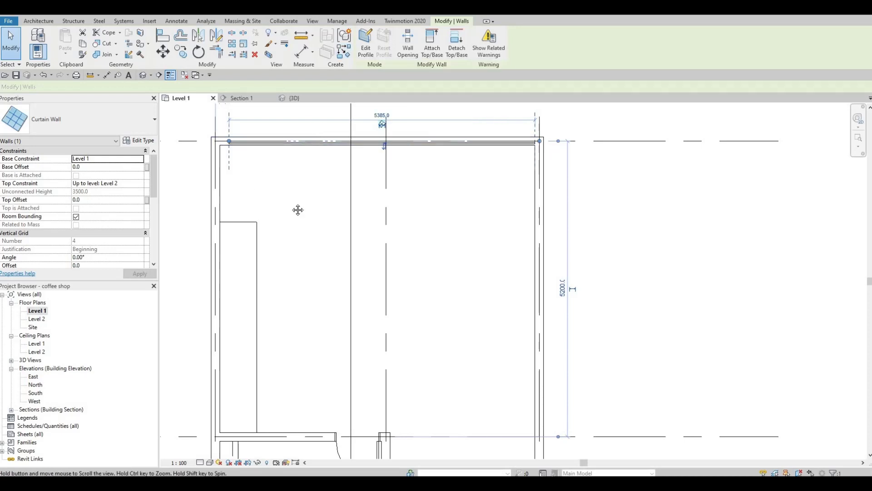
pyautogui.scroll(-3, 298, 210)
pyautogui.scroll(2, 294, 177)
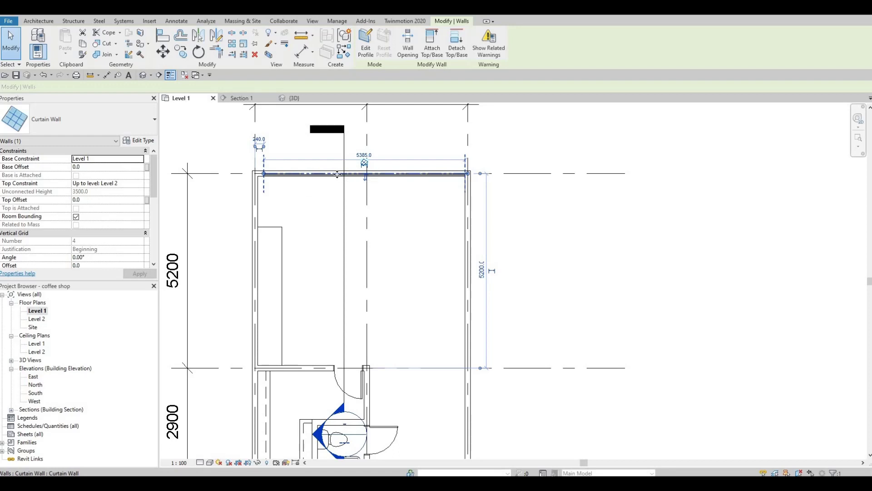
pyautogui.scroll(2, 278, 183)
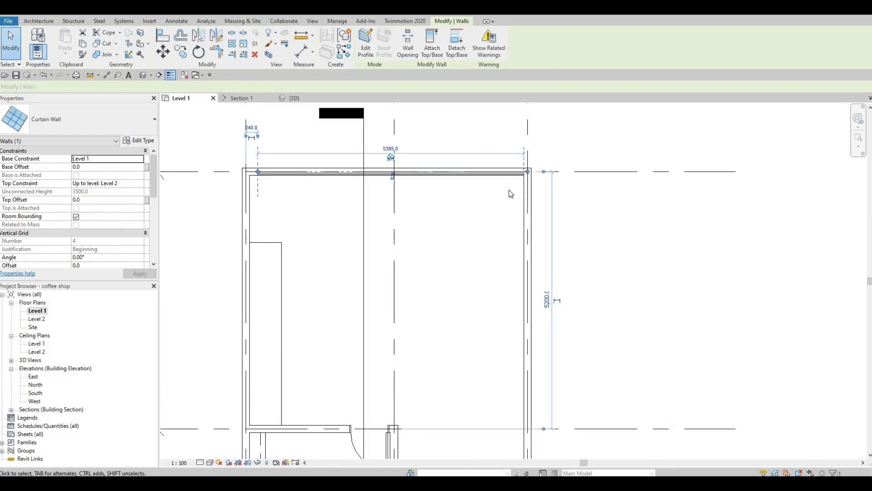
pyautogui.scroll(2, 477, 177)
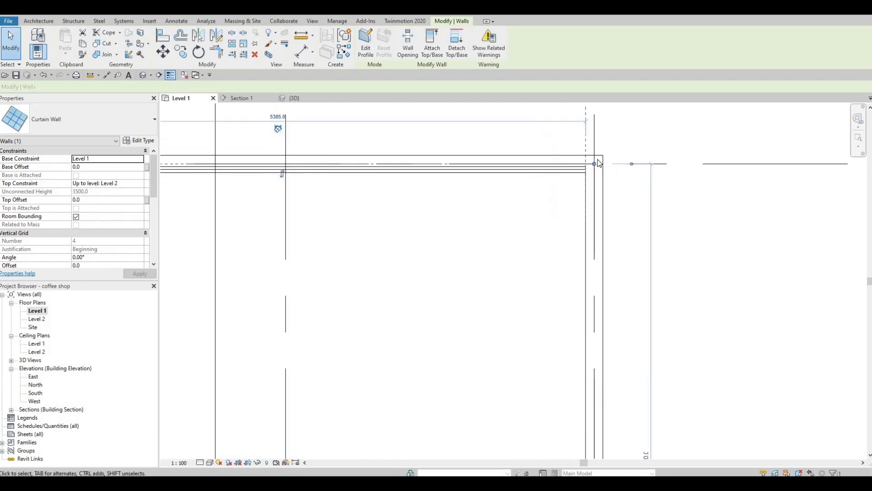
pyautogui.moveTo(552, 164); pyautogui.dragTo(411, 191)
pyautogui.scroll(-1, 571, 169)
pyautogui.press('Escape')
pyautogui.click(562, 167)
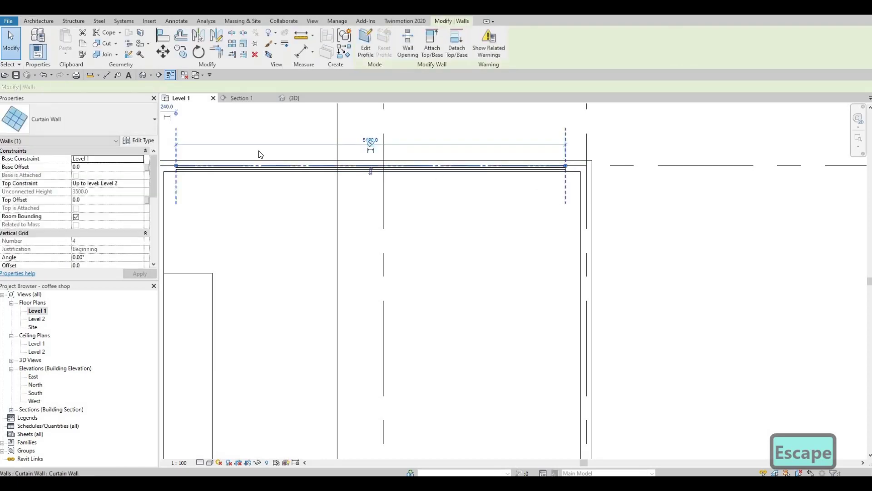
pyautogui.moveTo(273, 242); pyautogui.dragTo(386, 220, button='middle')
pyautogui.moveTo(442, 206); pyautogui.dragTo(310, 213, button='middle')
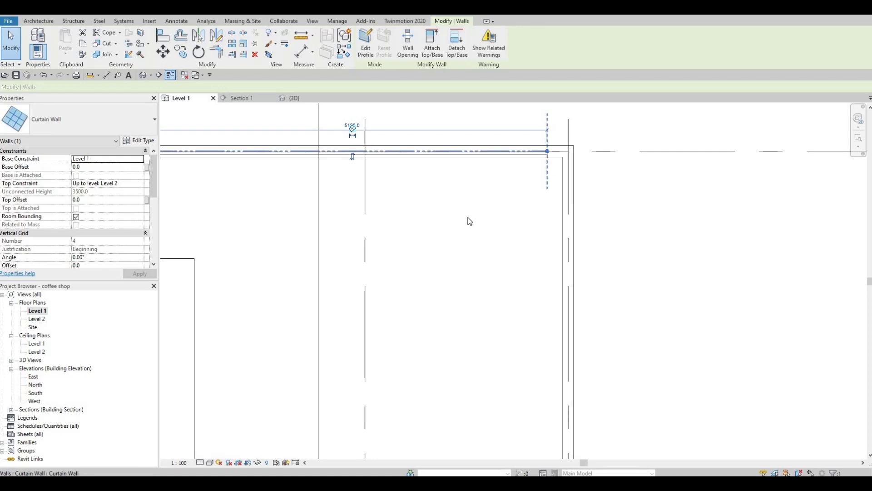
# Draw a second curtain wall about 4600 mm long along the grid 3 exterior wall, starting about 300 mm from grid B toward grid A.
pyautogui.press('c')
pyautogui.press('s')
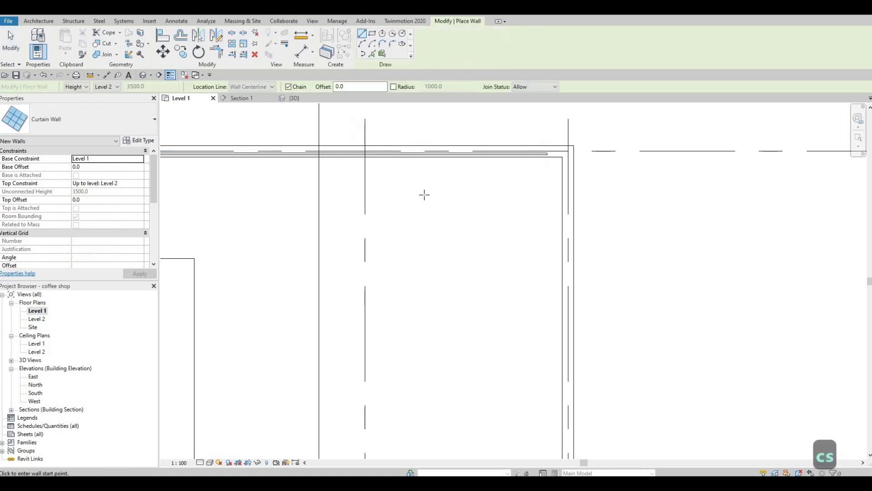
pyautogui.moveTo(425, 195)
pyautogui.mouseDown(button='middle')
pyautogui.moveTo(481, 336)
pyautogui.moveTo(466, 253)
pyautogui.mouseUp(button='middle')
pyautogui.scroll(-2, 466, 254)
pyautogui.moveTo(479, 302)
pyautogui.mouseDown(button='middle')
pyautogui.moveTo(480, 247)
pyautogui.moveTo(472, 288)
pyautogui.moveTo(462, 288)
pyautogui.mouseUp(button='middle')
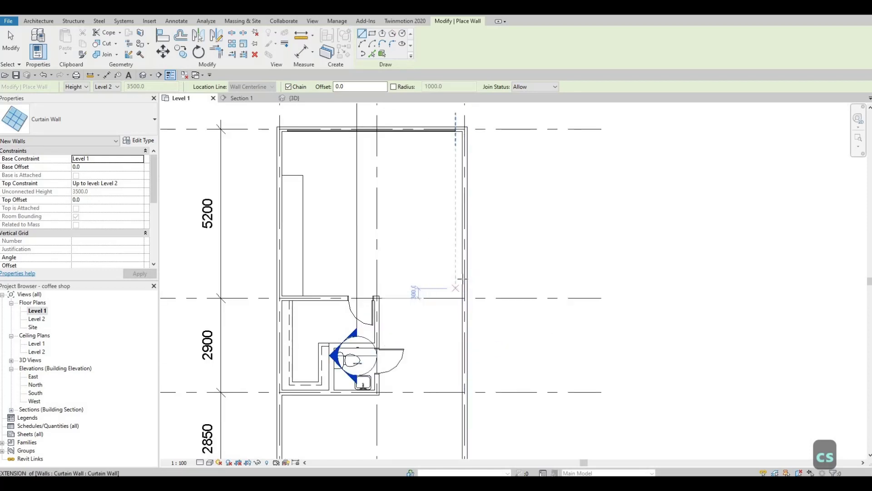
pyautogui.click(463, 288)
pyautogui.moveTo(461, 140); pyautogui.dragTo(438, 258, button='middle')
pyautogui.scroll(2, 437, 242)
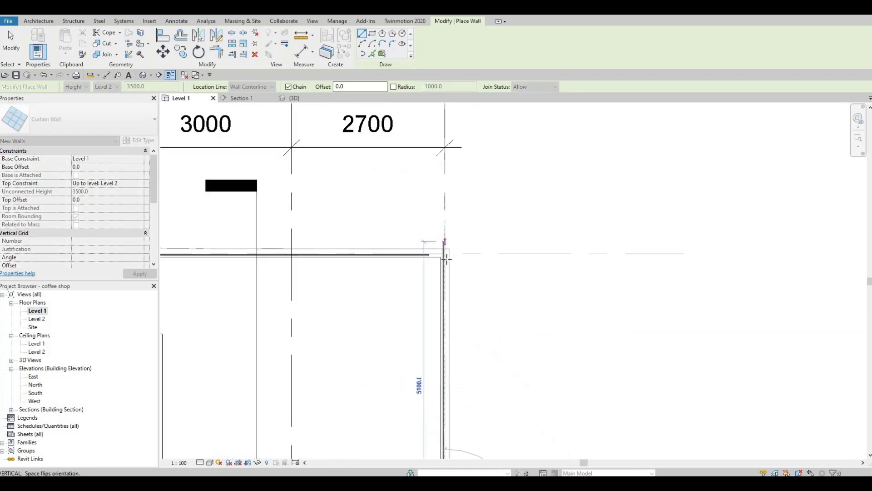
pyautogui.scroll(2, 446, 257)
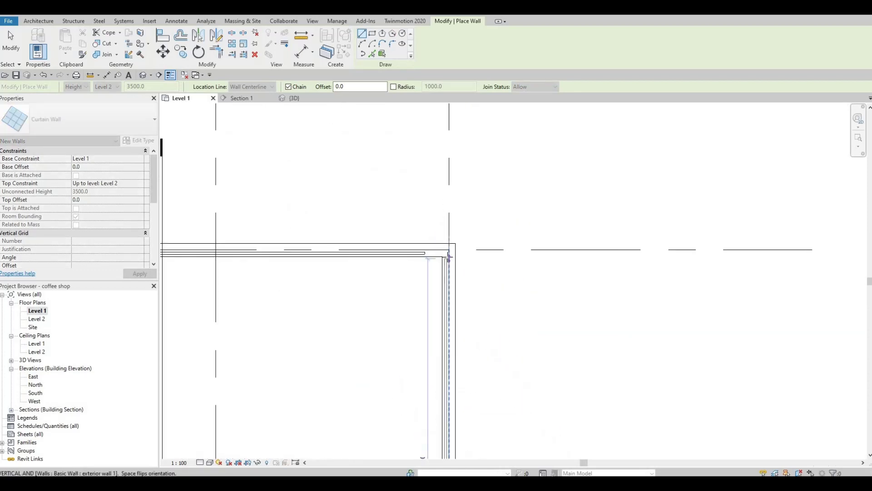
pyautogui.click(454, 280)
pyautogui.press('Escape')
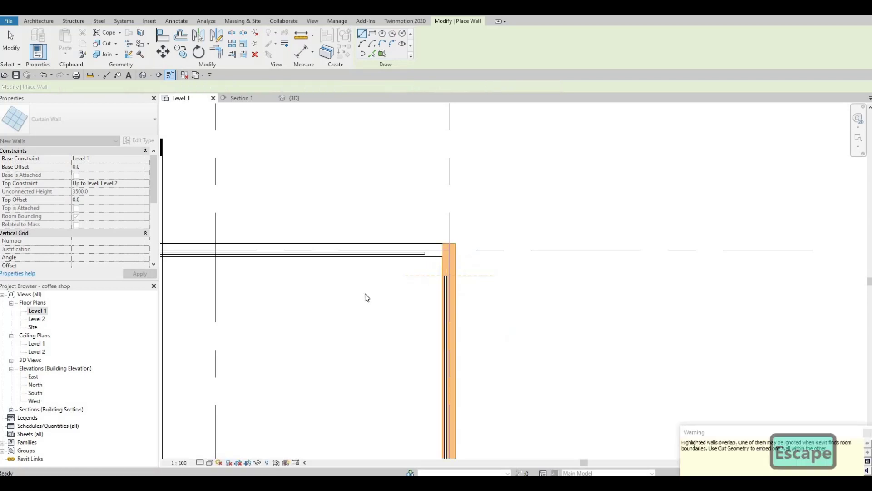
pyautogui.press('Escape')
# Shorten the grid 3 curtain wall at its grid A end, making it about 4520 mm long.
pyautogui.scroll(1, 476, 271)
pyautogui.scroll(-1, 454, 279)
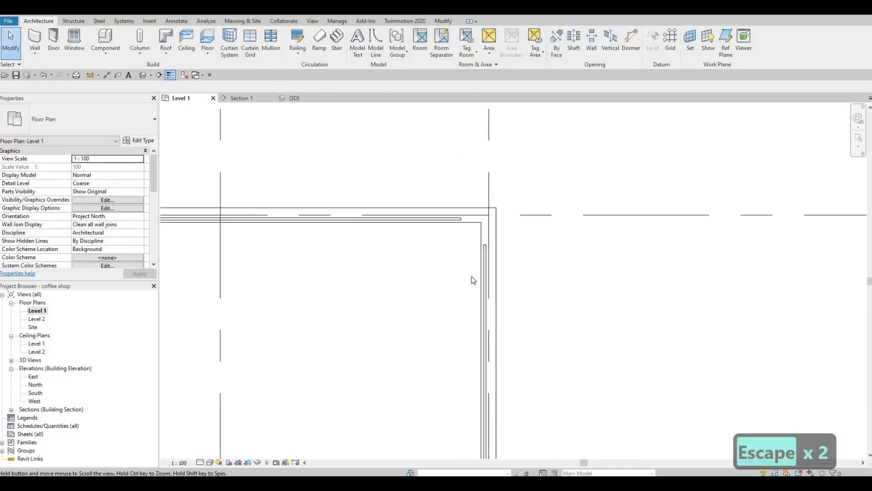
pyautogui.scroll(-1, 473, 281)
pyautogui.click(480, 243)
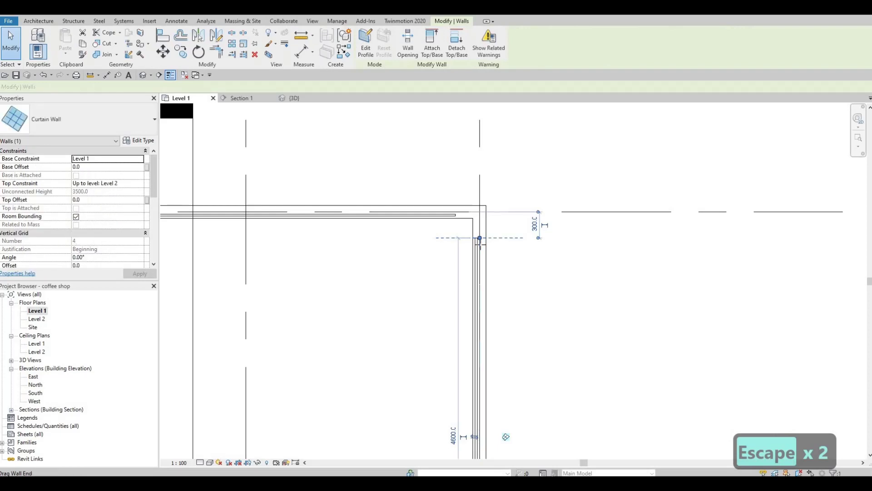
pyautogui.moveTo(480, 238)
pyautogui.mouseDown()
pyautogui.moveTo(483, 299)
pyautogui.moveTo(479, 245)
pyautogui.mouseUp()
pyautogui.press('Escape')
# Adjust the grid 3 curtain wall's lower end to about 220 mm from grid B, making the wall about 4600 mm long.
pyautogui.moveTo(454, 313); pyautogui.dragTo(463, 276, button='middle')
pyautogui.scroll(-3, 447, 204)
pyautogui.scroll(2, 452, 265)
pyautogui.click(459, 296)
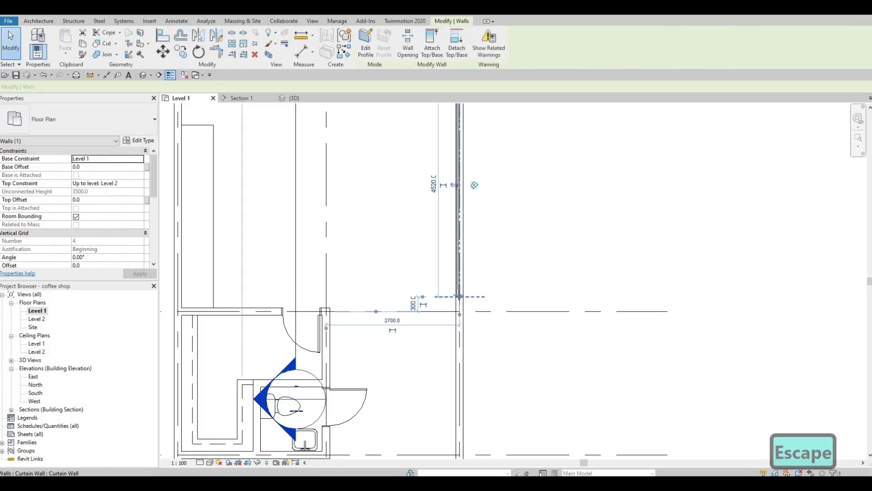
pyautogui.moveTo(459, 296)
pyautogui.mouseDown()
pyautogui.moveTo(452, 296)
pyautogui.moveTo(456, 284)
pyautogui.mouseUp()
pyautogui.moveTo(458, 292); pyautogui.dragTo(459, 272, button='middle')
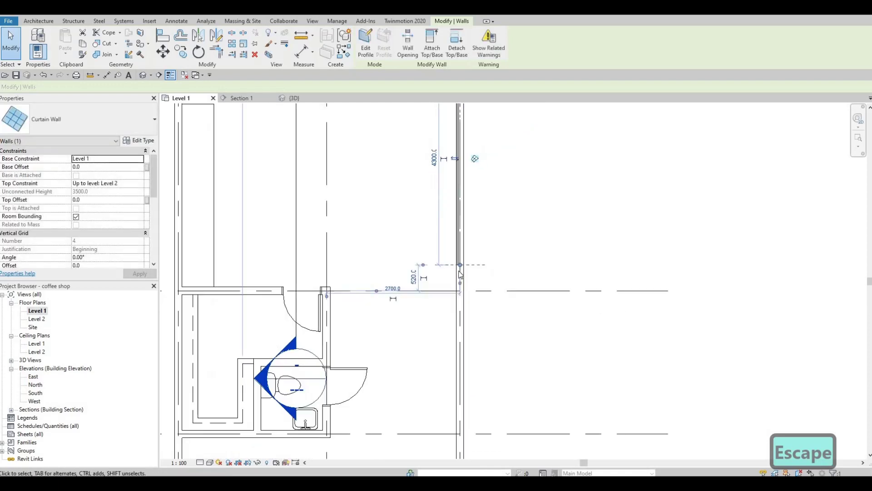
pyautogui.scroll(-1, 460, 273)
pyautogui.moveTo(458, 269); pyautogui.dragTo(458, 280)
pyautogui.press('Escape')
pyautogui.press('Escape')
pyautogui.scroll(-2, 478, 347)
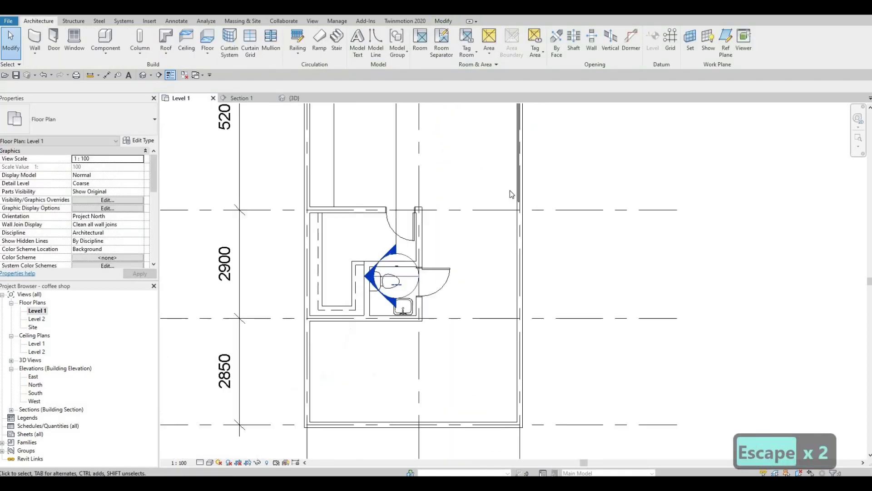
pyautogui.moveTo(365, 334); pyautogui.dragTo(410, 328, button='middle')
pyautogui.scroll(-1, 514, 281)
pyautogui.moveTo(478, 305); pyautogui.dragTo(430, 397, button='middle')
pyautogui.scroll(-1, 476, 305)
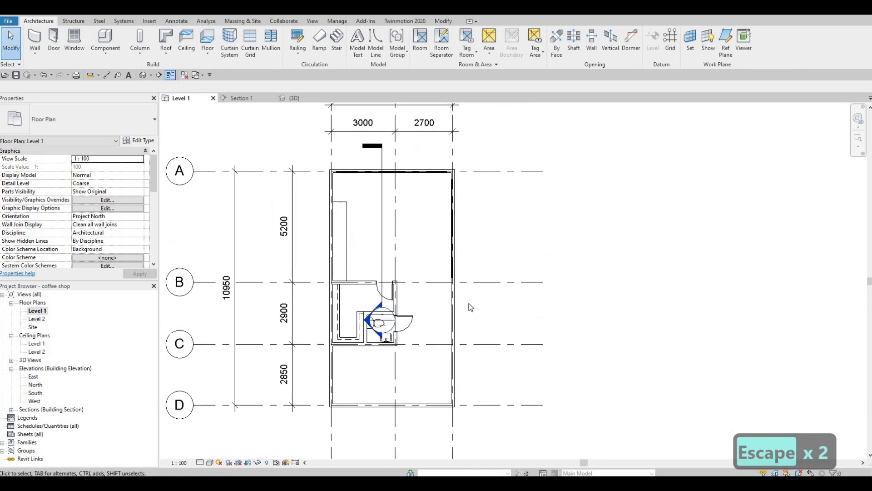
pyautogui.scroll(2, 443, 315)
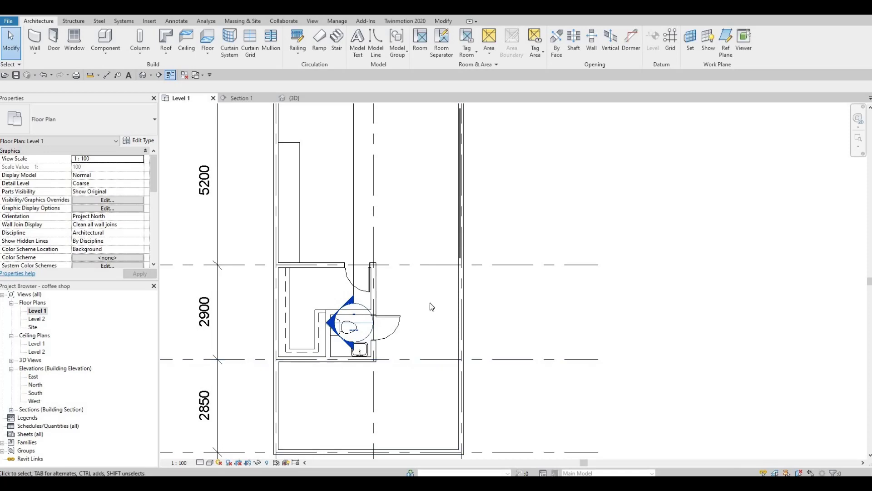
pyautogui.scroll(-2, 427, 293)
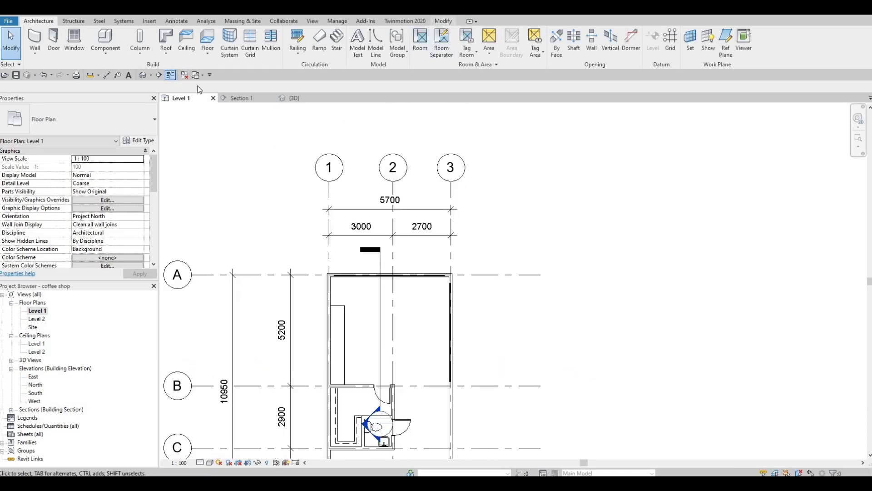
# Use Cut Geometry to cut the grid A exterior wall with its curtain wall.
pyautogui.press('m')
pyautogui.press('d')
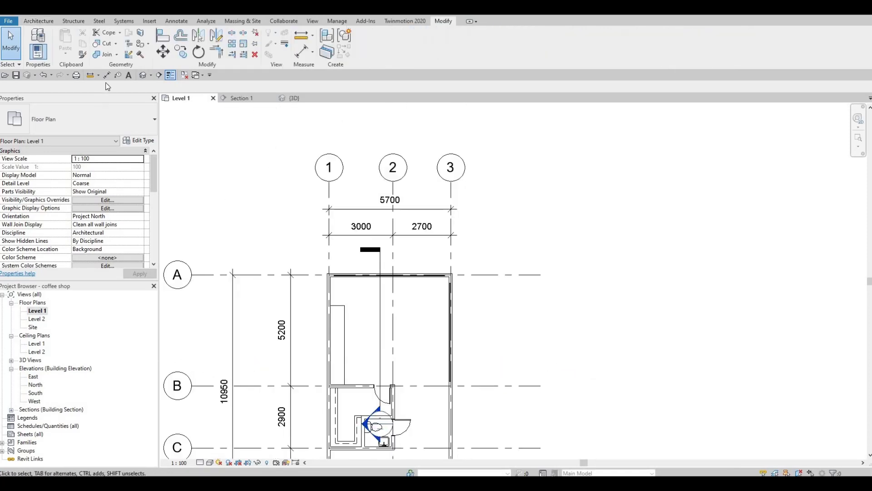
pyautogui.click(107, 44)
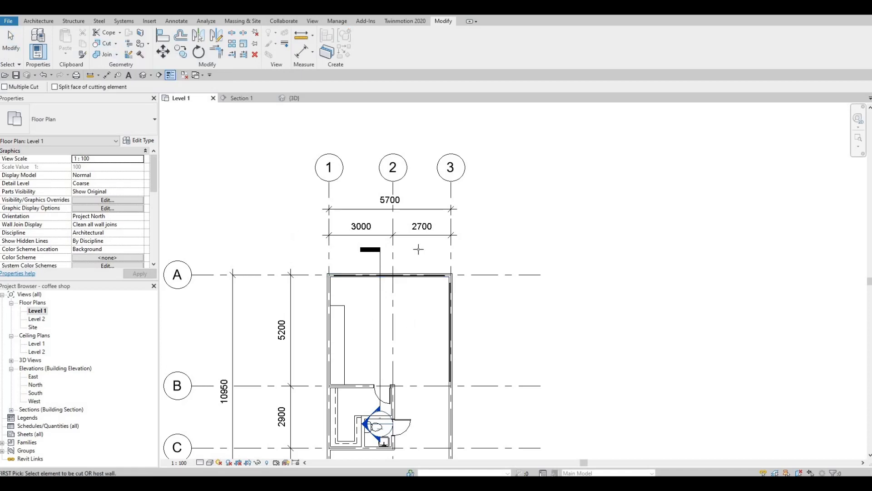
pyautogui.scroll(4, 384, 284)
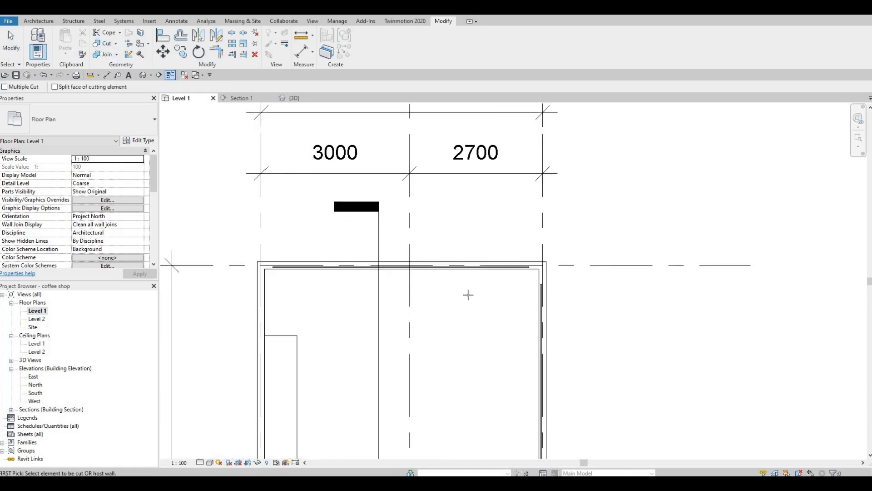
pyautogui.scroll(1, 472, 287)
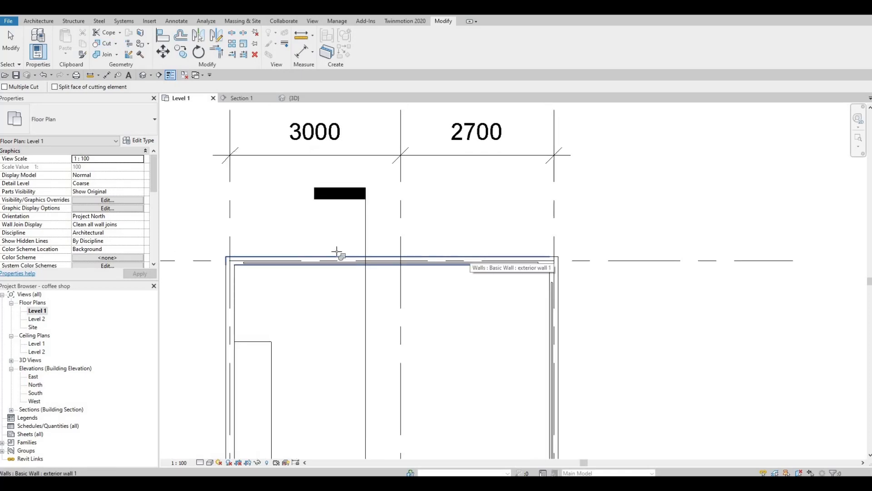
pyautogui.click(336, 254)
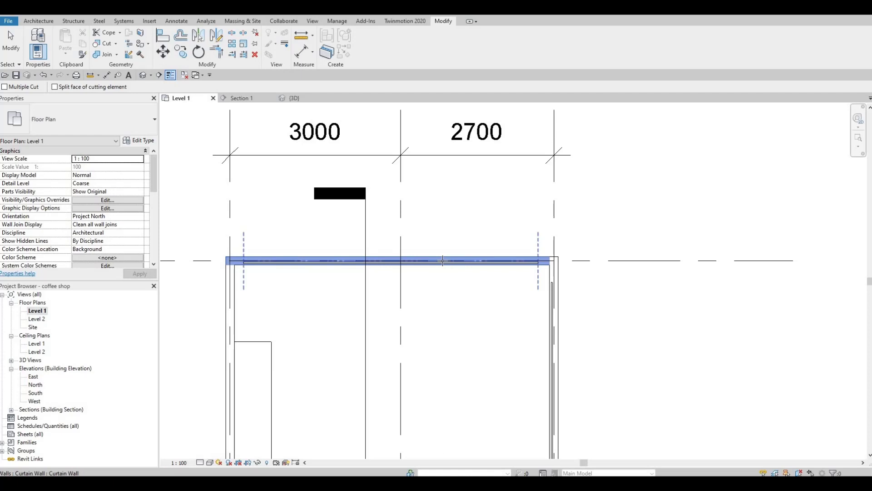
pyautogui.click(443, 262)
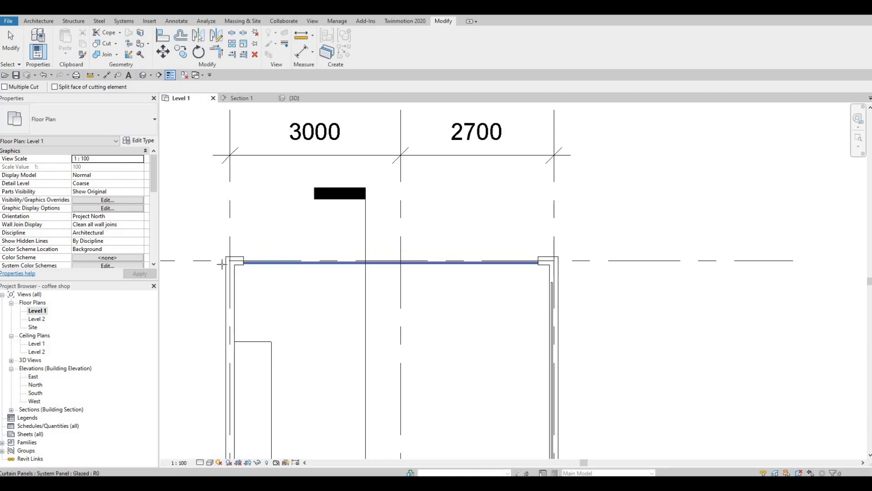
# Cut the grid 3 exterior wall with the curtain wall embedded in it, and end the Cut command.
pyautogui.moveTo(497, 266); pyautogui.dragTo(409, 214, button='middle')
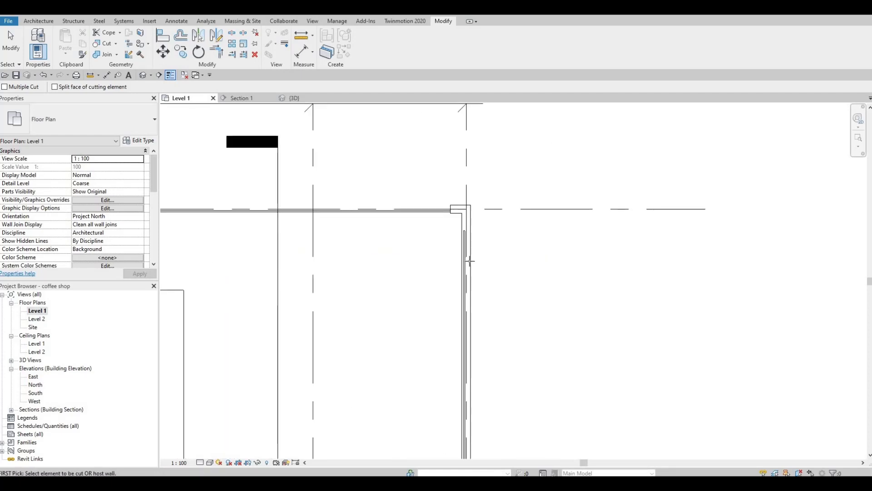
pyautogui.click(467, 270)
pyautogui.click(464, 268)
pyautogui.moveTo(396, 362); pyautogui.dragTo(458, 281, button='middle')
pyautogui.scroll(-2, 457, 282)
pyautogui.scroll(-2, 457, 282)
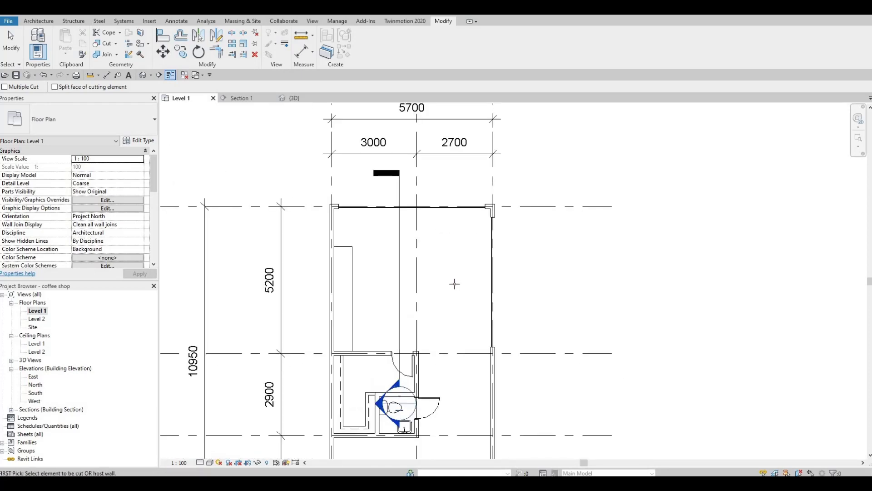
pyautogui.press('Escape')
pyautogui.press('Escape')
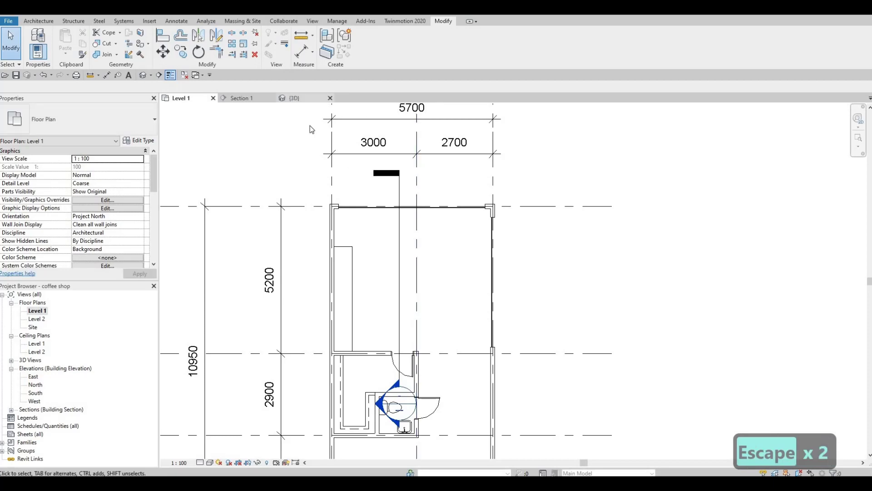
# In the 3D view, lower the top edge of the grid 3 curtain wall to a top offset of about -558 mm.
pyautogui.click(300, 98)
pyautogui.scroll(-2, 470, 255)
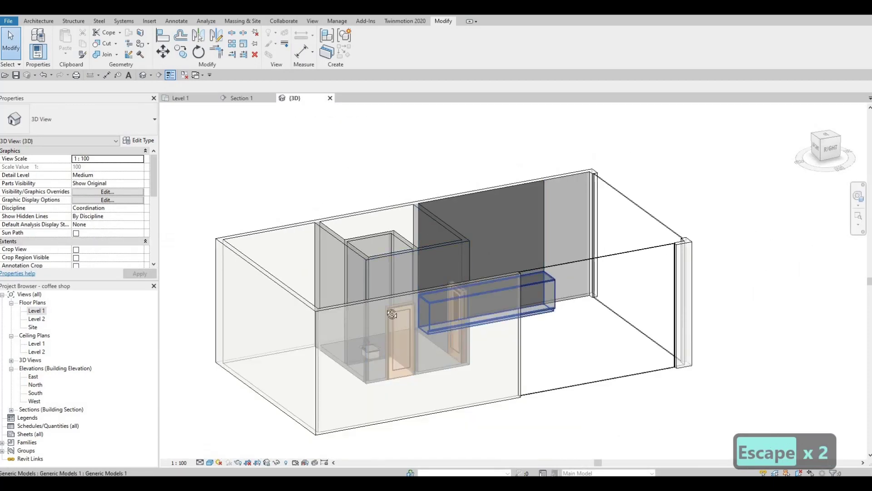
pyautogui.keyDown('shift'); pyautogui.moveTo(391, 314); pyautogui.dragTo(412, 228, button='middle'); pyautogui.keyUp('shift')
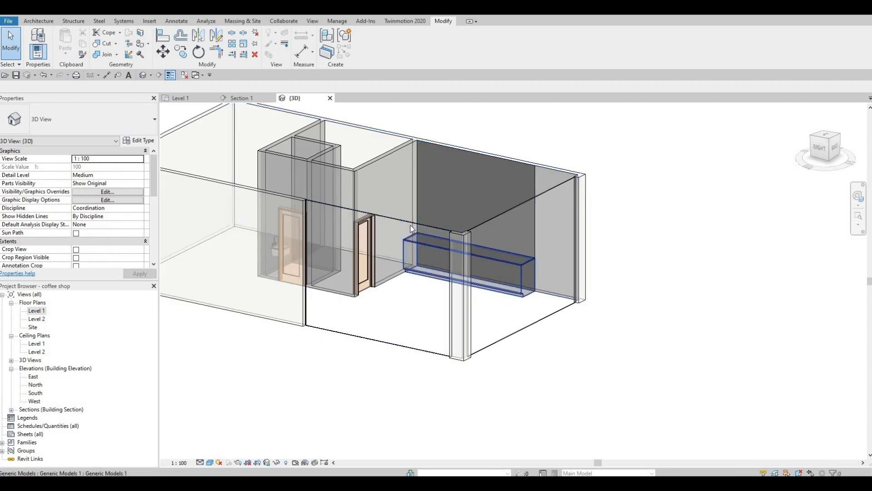
pyautogui.click(371, 212)
pyautogui.scroll(2, 374, 211)
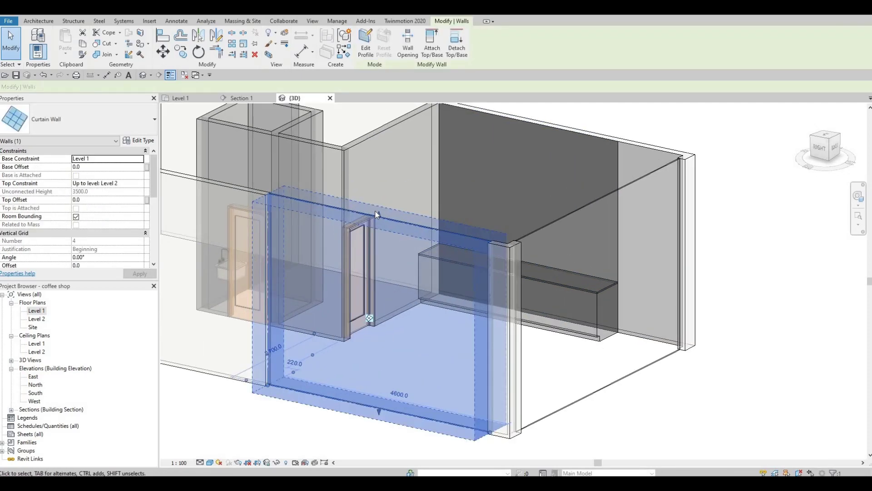
pyautogui.moveTo(380, 234); pyautogui.dragTo(369, 214)
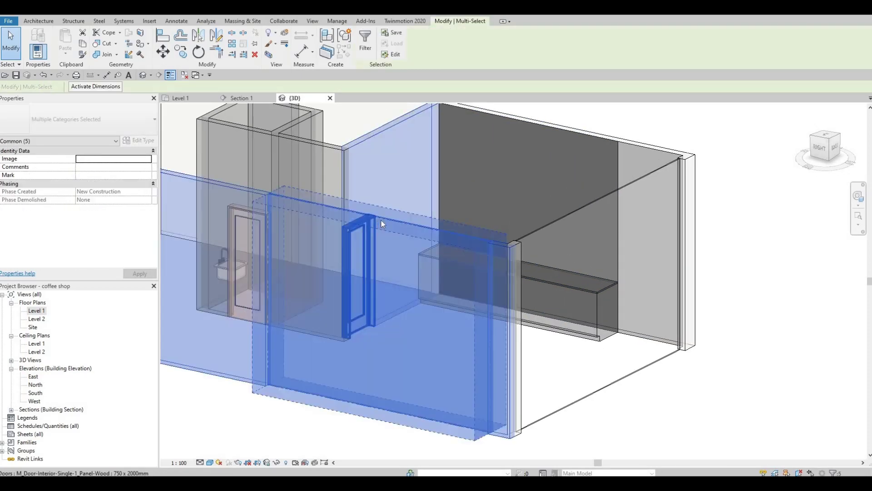
pyautogui.press('Escape')
pyautogui.click(380, 216)
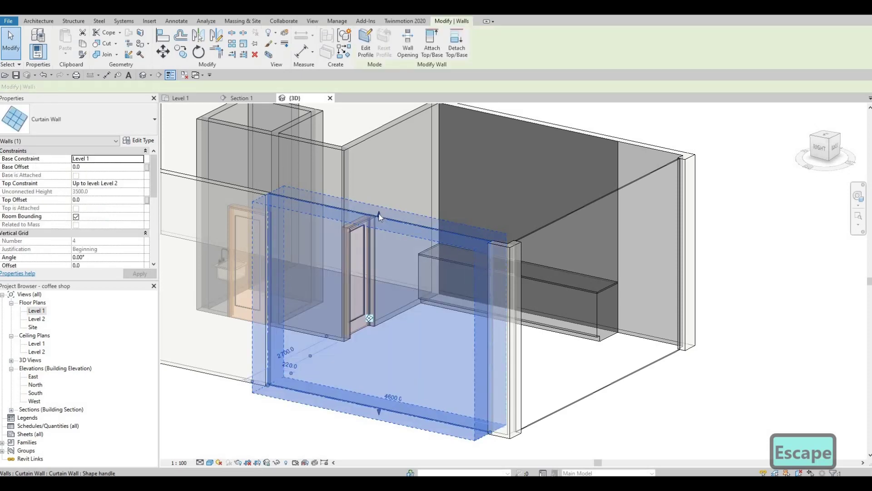
pyautogui.moveTo(380, 216); pyautogui.dragTo(380, 251)
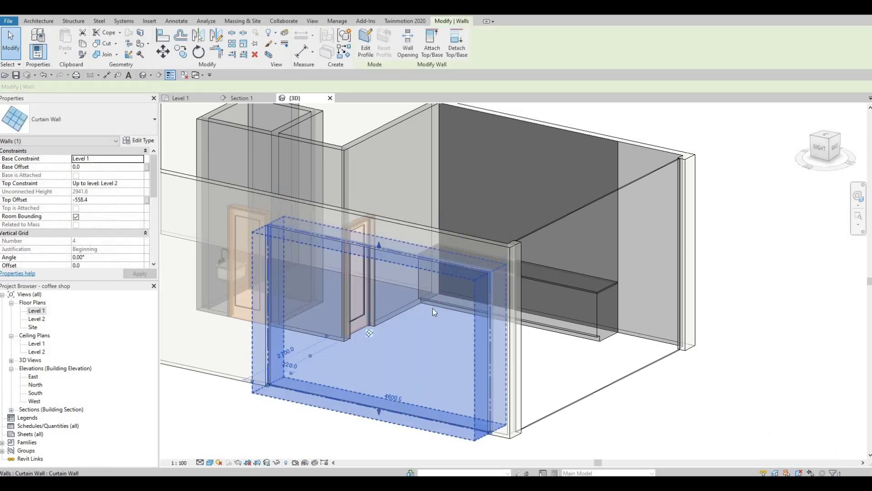
pyautogui.keyDown('shift'); pyautogui.moveTo(432, 308); pyautogui.dragTo(501, 303, button='middle'); pyautogui.keyUp('shift')
pyautogui.press('Escape')
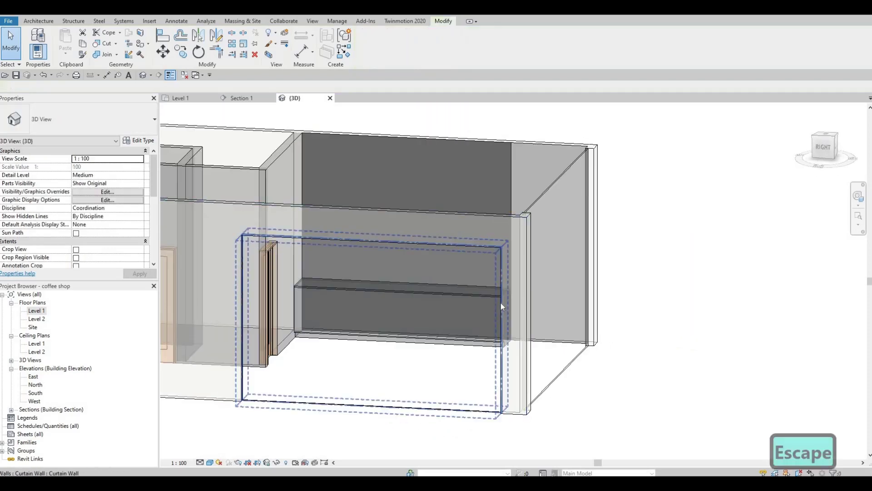
# In the North elevation, lower the top edge of the grid A curtain wall below Level 2.
pyautogui.click(498, 315)
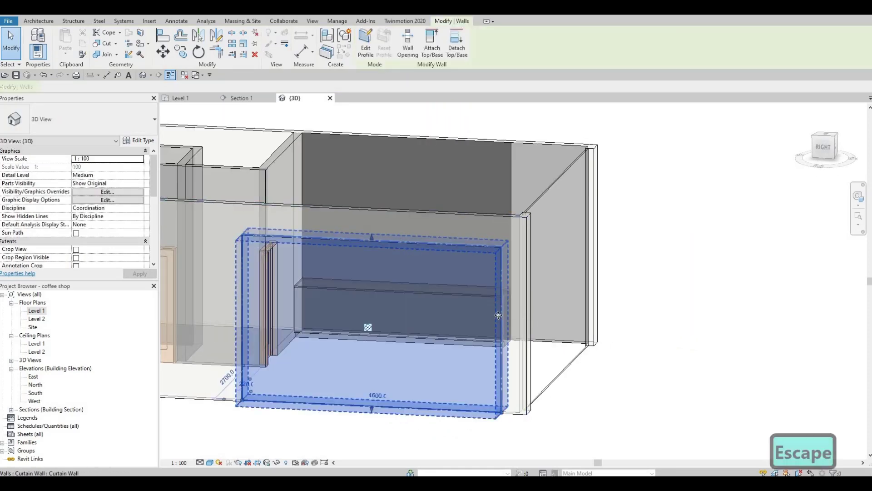
pyautogui.scroll(1, 508, 317)
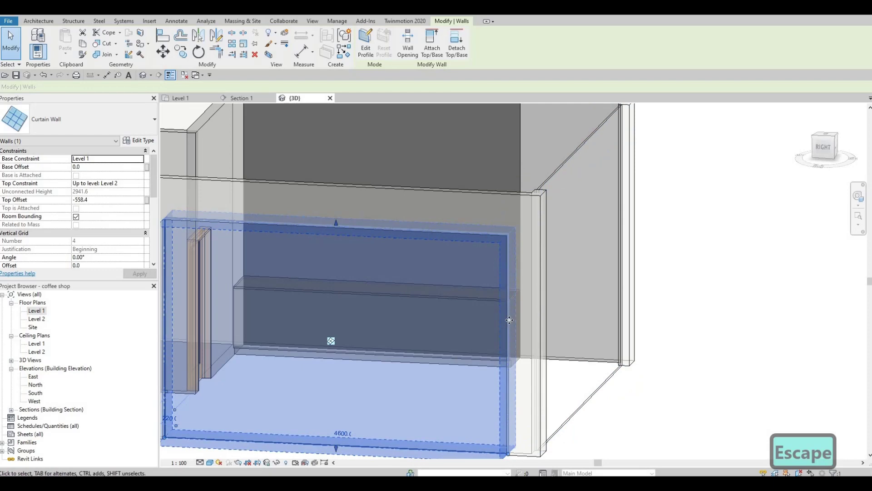
pyautogui.scroll(-2, 434, 305)
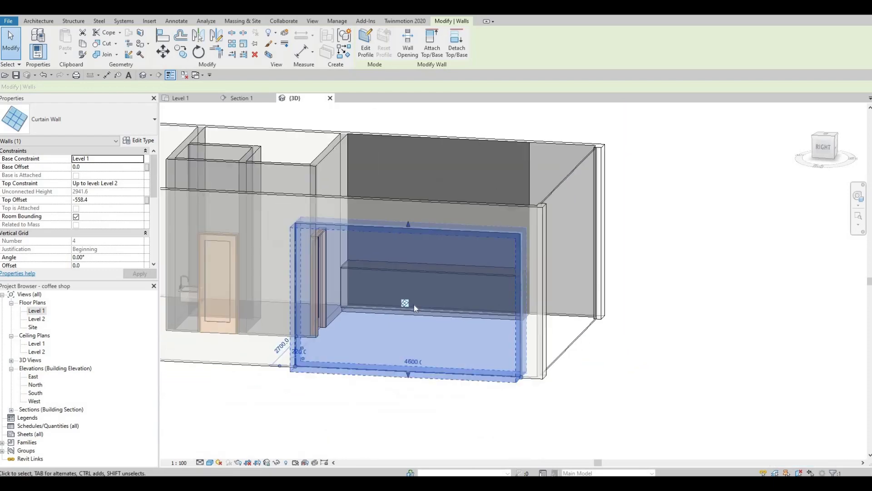
pyautogui.doubleClick(35, 385)
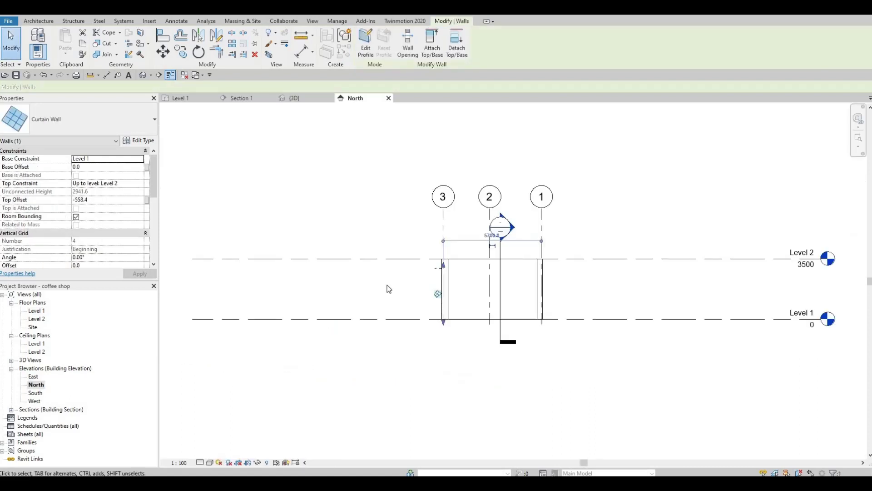
pyautogui.scroll(2, 388, 281)
pyautogui.click(318, 334)
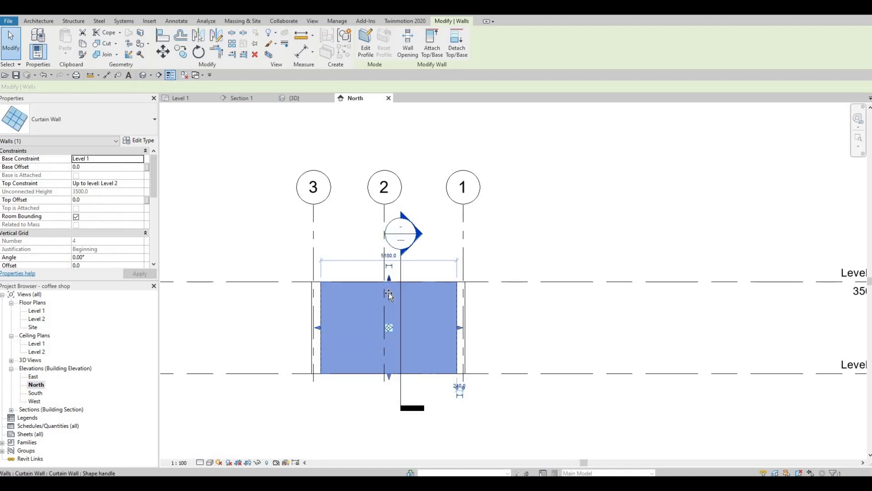
pyautogui.click(318, 309)
pyautogui.press('Escape')
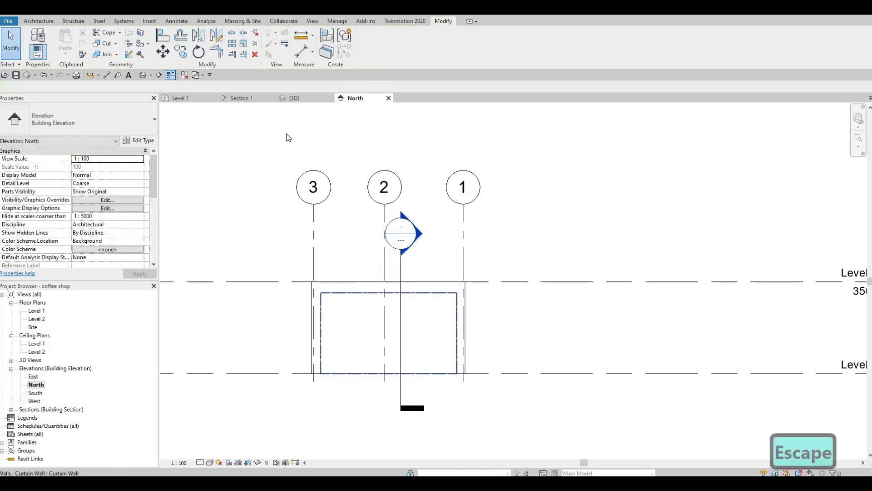
# Back in the 3D view, lower the grid 3 curtain wall's top edge to a top offset of about -727 mm.
pyautogui.keyDown('shift'); pyautogui.moveTo(356, 311); pyautogui.dragTo(303, 327, button='middle'); pyautogui.keyUp('shift')
pyautogui.scroll(-1, 284, 277)
pyautogui.keyDown('shift'); pyautogui.moveTo(284, 277); pyautogui.dragTo(339, 249, button='middle'); pyautogui.keyUp('shift')
pyautogui.scroll(2, 332, 237)
pyautogui.keyDown('shift'); pyautogui.moveTo(279, 285); pyautogui.dragTo(384, 233, button='middle'); pyautogui.keyUp('shift')
pyautogui.scroll(-1, 384, 232)
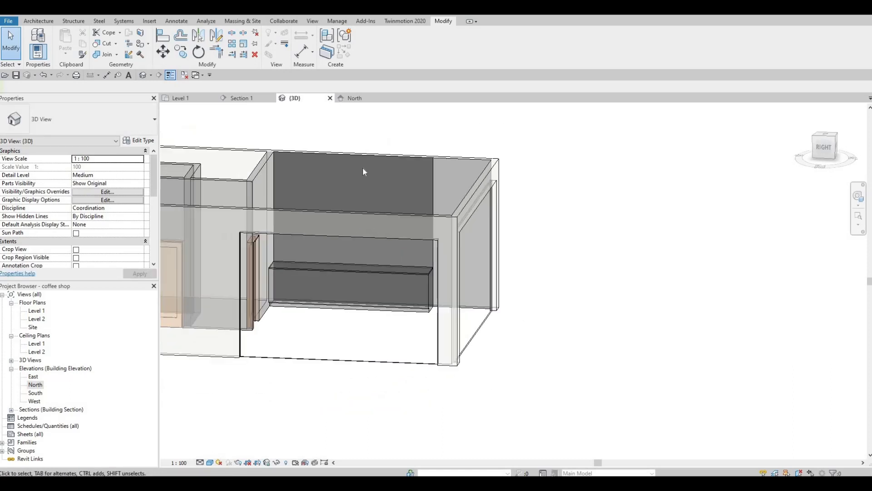
pyautogui.click(346, 241)
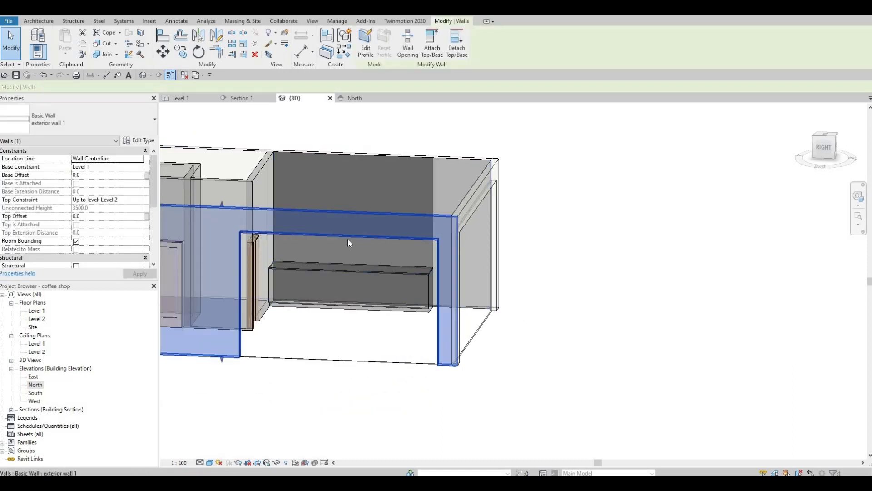
pyautogui.press('Escape')
pyautogui.click(340, 238)
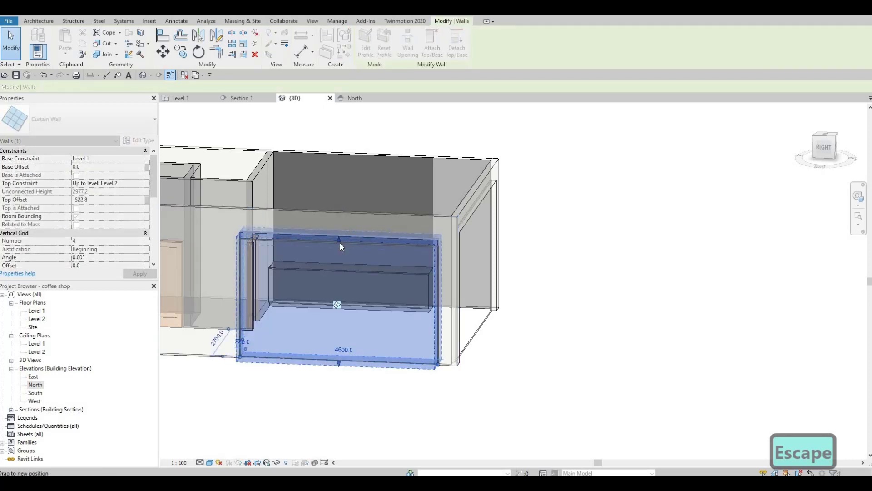
pyautogui.press('Escape')
pyautogui.keyDown('shift'); pyautogui.moveTo(331, 263); pyautogui.dragTo(339, 260, button='middle'); pyautogui.keyUp('shift')
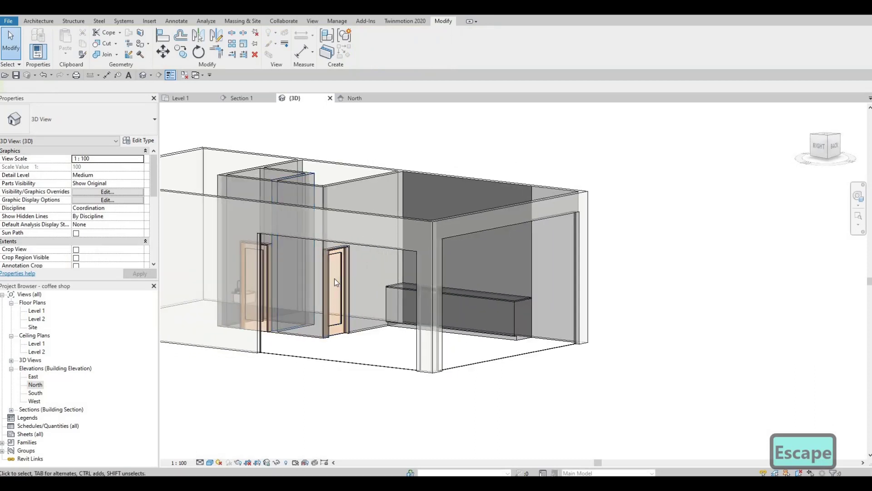
# Align the top edge of the grid A curtain wall with the top edge of the grid 3 curtain wall.
pyautogui.press('a')
pyautogui.press('l')
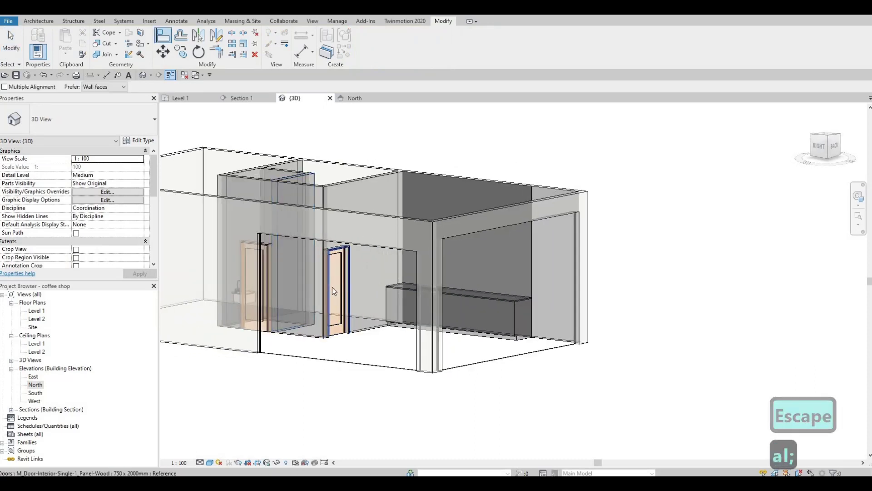
pyautogui.press('Escape')
pyautogui.press('Escape')
pyautogui.press('a')
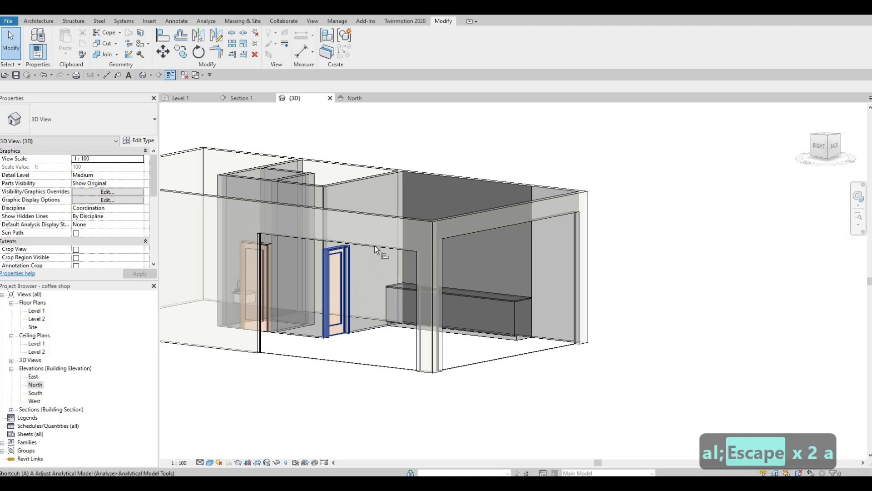
pyautogui.press('l')
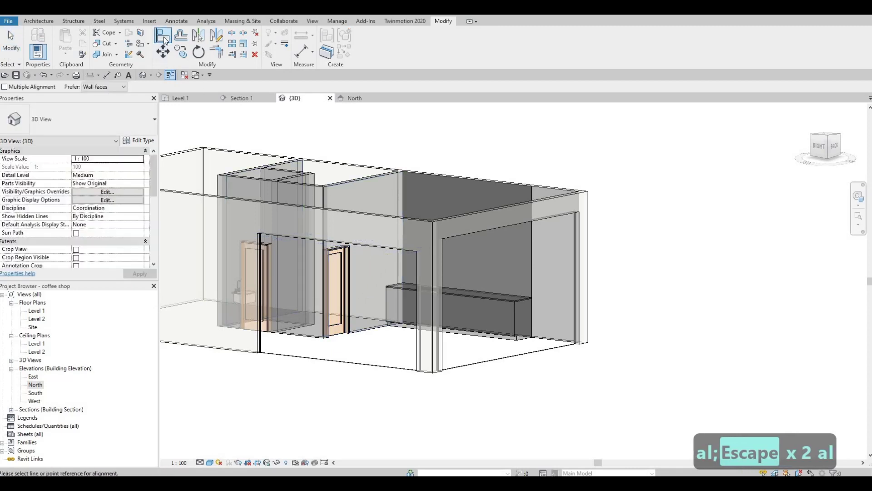
pyautogui.click(376, 245)
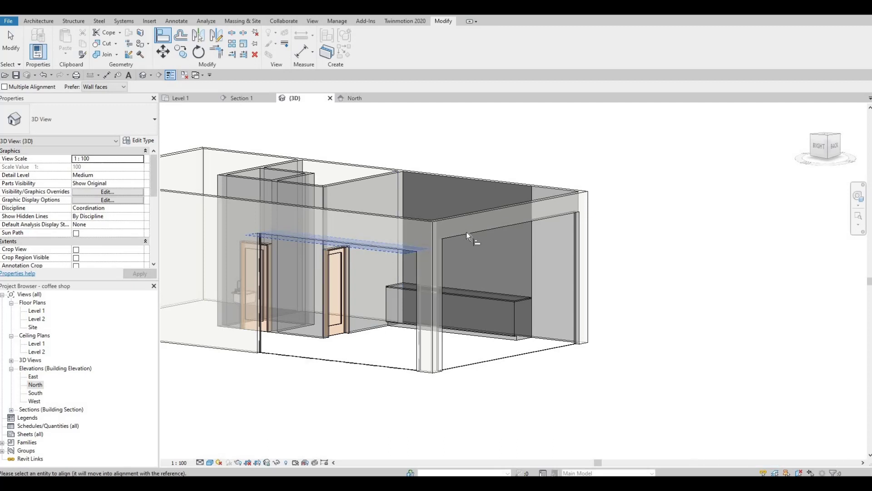
pyautogui.click(432, 248)
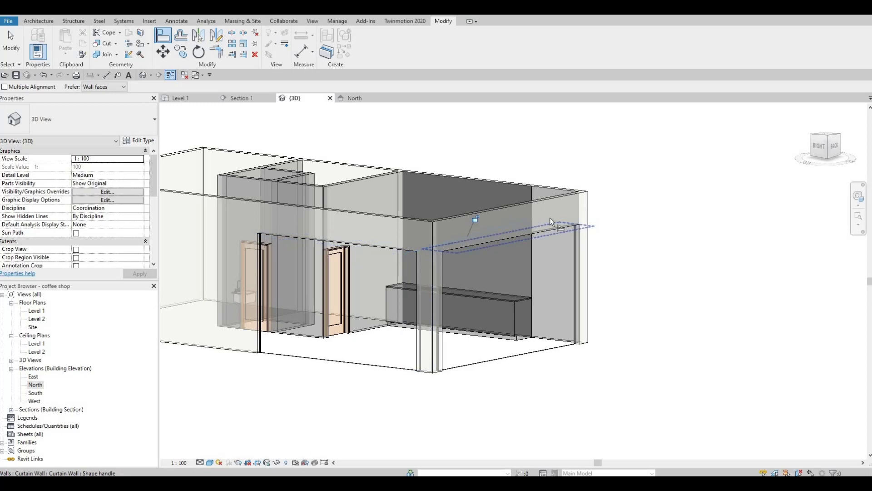
pyautogui.press('Escape')
pyautogui.press('Escape')
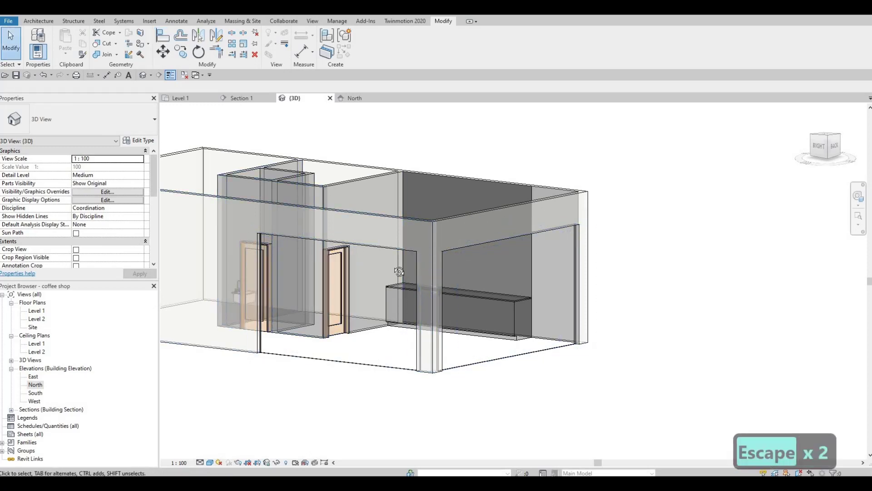
# Examine the top edges of both curtain walls from the side and from the outside corner in 3D.
pyautogui.keyDown('shift'); pyautogui.moveTo(343, 281); pyautogui.dragTo(442, 279, button='middle'); pyautogui.keyUp('shift')
pyautogui.press('Escape')
pyautogui.scroll(1, 436, 269)
pyautogui.click(437, 314)
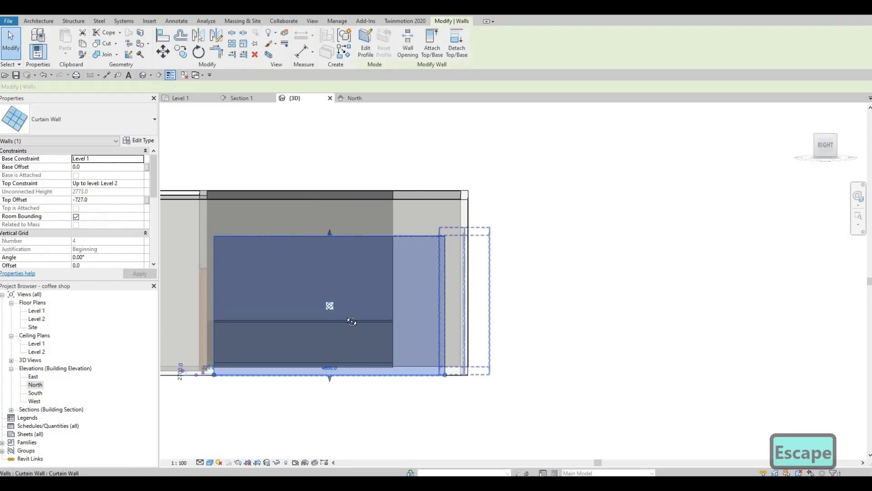
pyautogui.press('Escape')
pyautogui.keyDown('shift'); pyautogui.moveTo(437, 314); pyautogui.dragTo(423, 387, button='middle'); pyautogui.keyUp('shift')
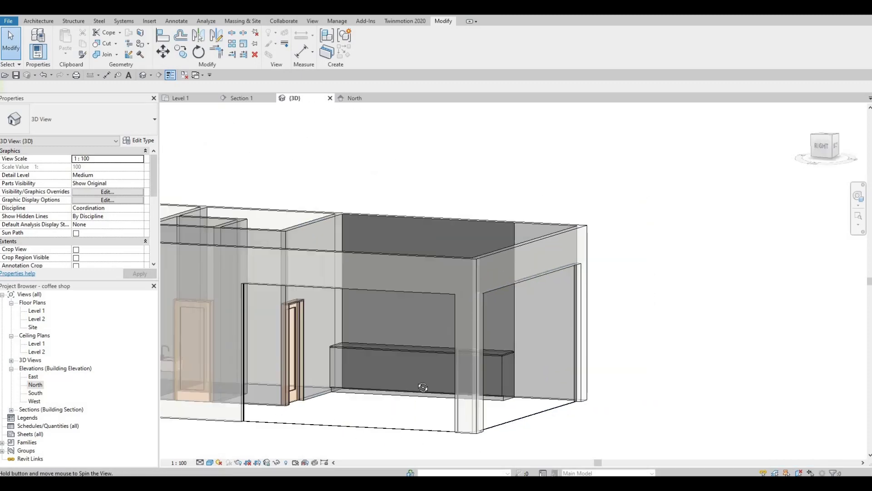
pyautogui.keyDown('shift'); pyautogui.moveTo(425, 249); pyautogui.dragTo(306, 326, button='middle'); pyautogui.keyUp('shift')
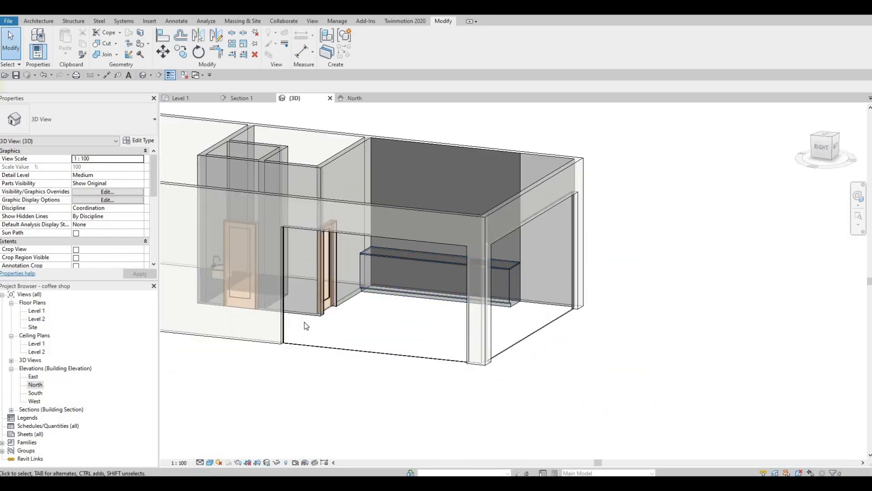
# Place a horizontal curtain grid line across the grid 3 curtain wall, about 600 mm below its top edge.
pyautogui.click(39, 21)
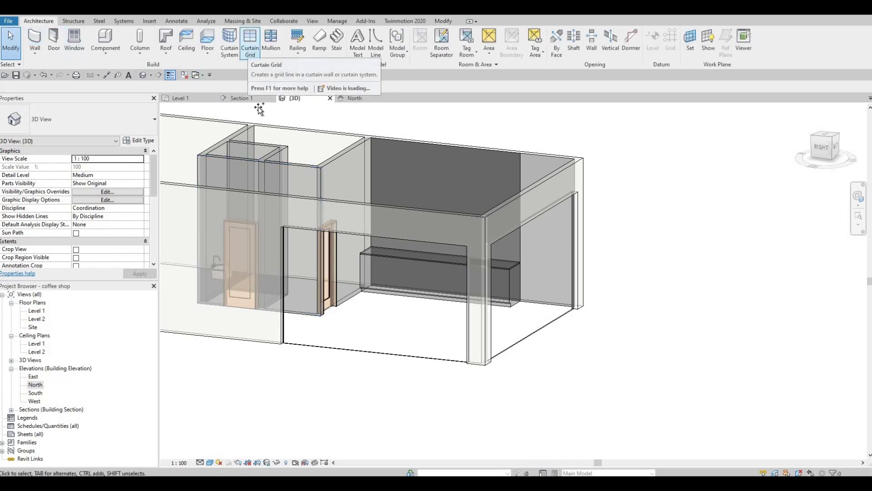
pyautogui.click(249, 51)
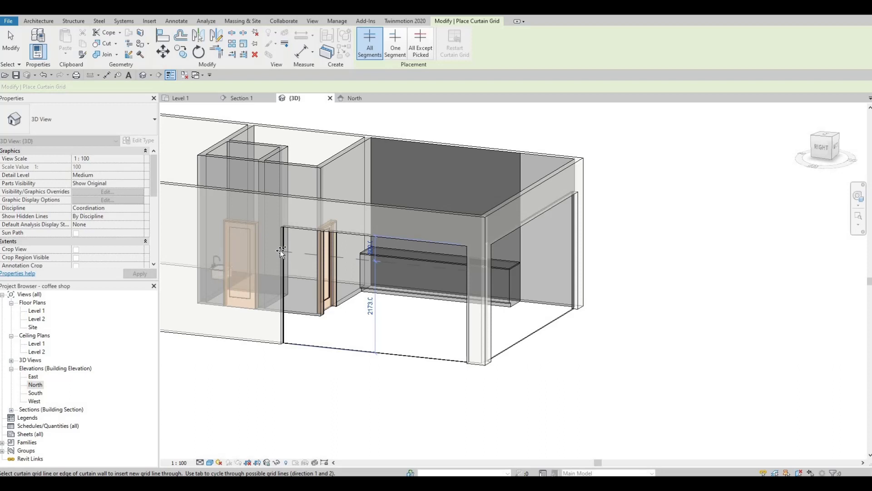
pyautogui.scroll(4, 363, 265)
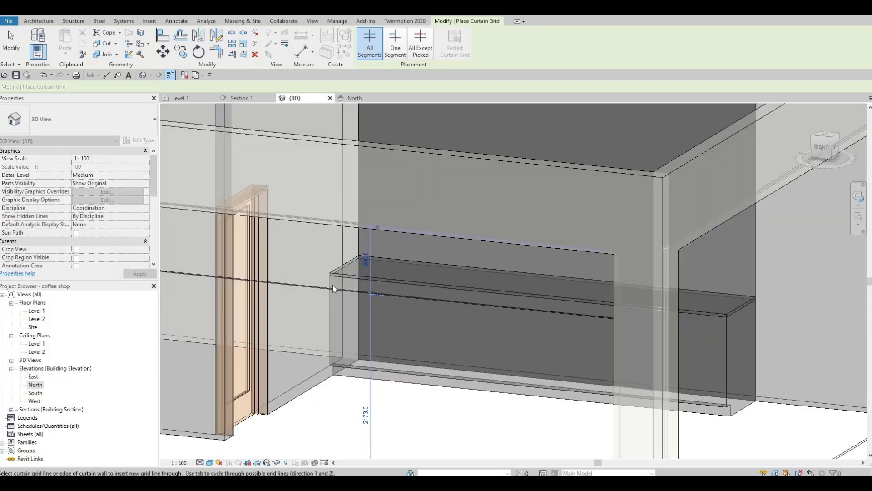
pyautogui.press('Escape')
pyautogui.press('Escape')
# Set the distance from the grid 3 curtain wall's top edge to its horizontal grid line to 700 mm.
pyautogui.click(367, 257)
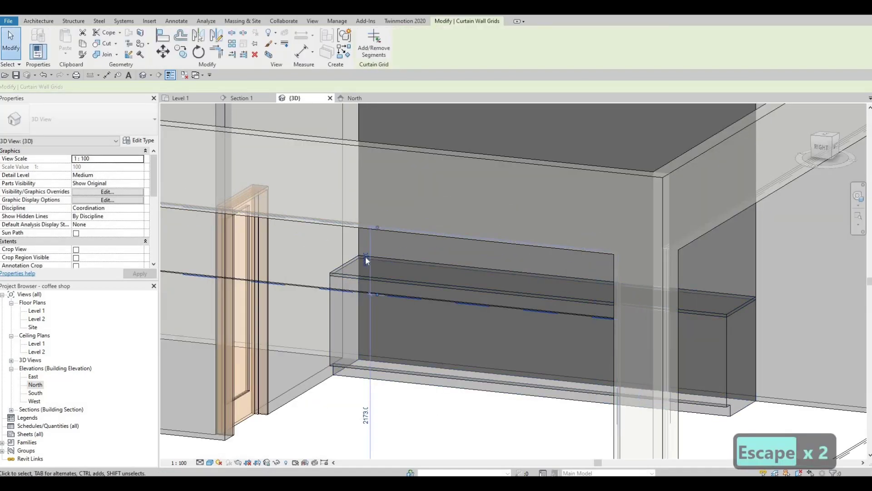
pyautogui.scroll(2, 366, 262)
pyautogui.click(366, 268)
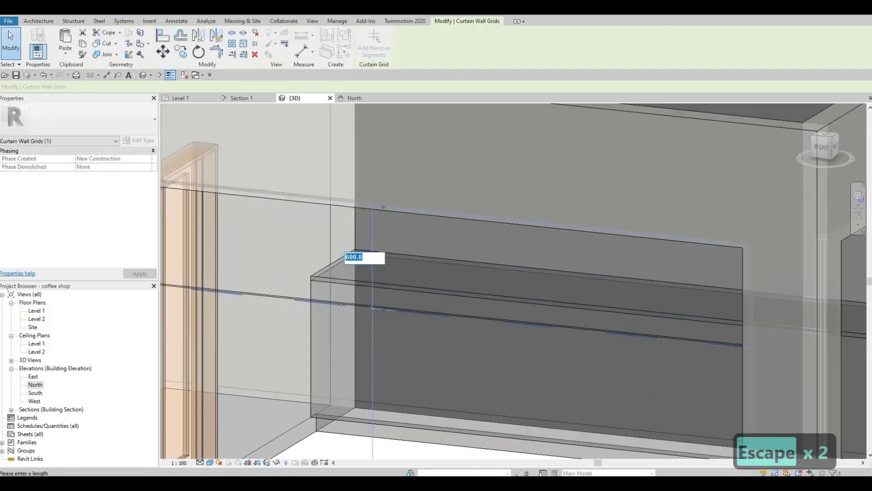
pyautogui.write('700')
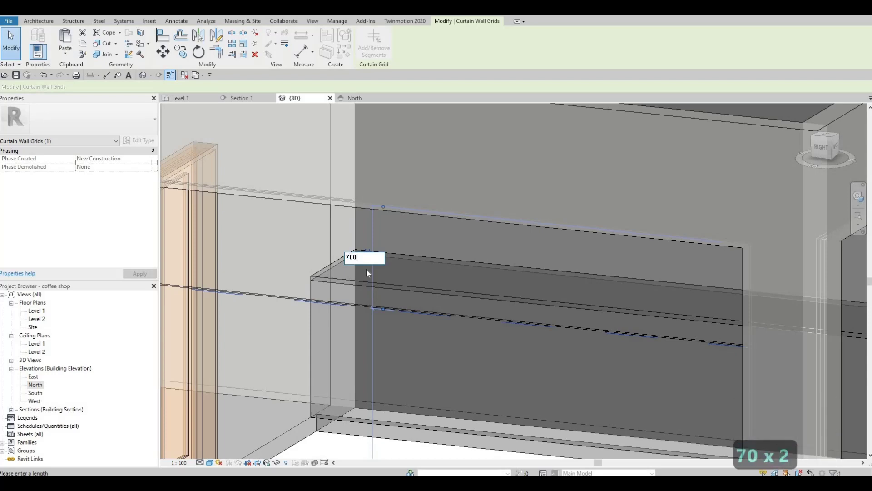
pyautogui.press('Return')
pyautogui.press('Escape')
pyautogui.press('Escape')
pyautogui.scroll(-5, 420, 316)
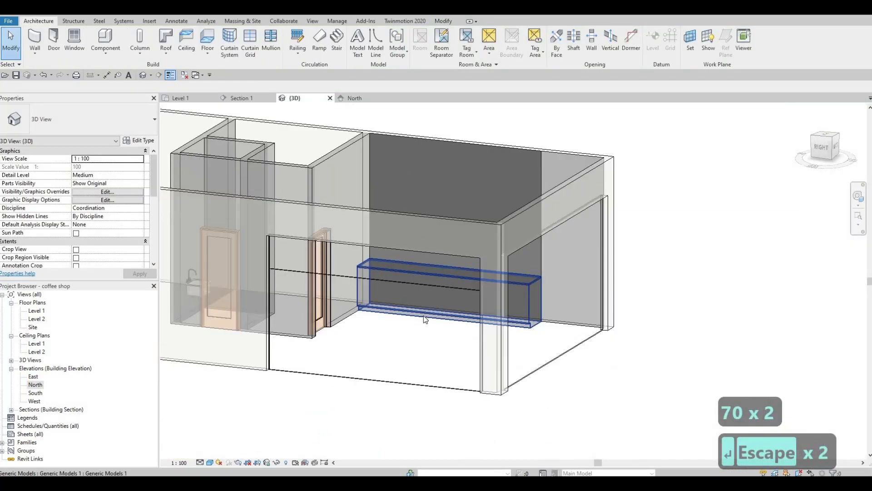
# Place a horizontal curtain grid line across the grid A curtain wall, 700 mm below its top edge.
pyautogui.moveTo(438, 313); pyautogui.dragTo(413, 320, button='middle')
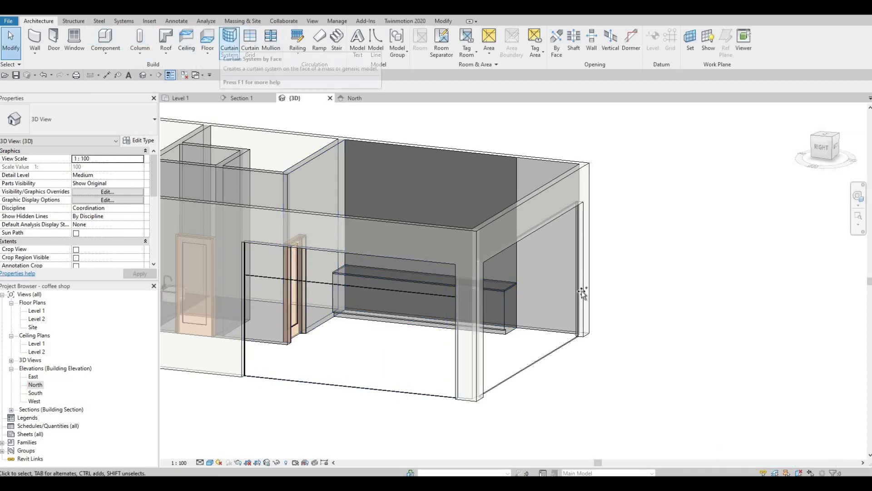
pyautogui.press('c')
pyautogui.press('g')
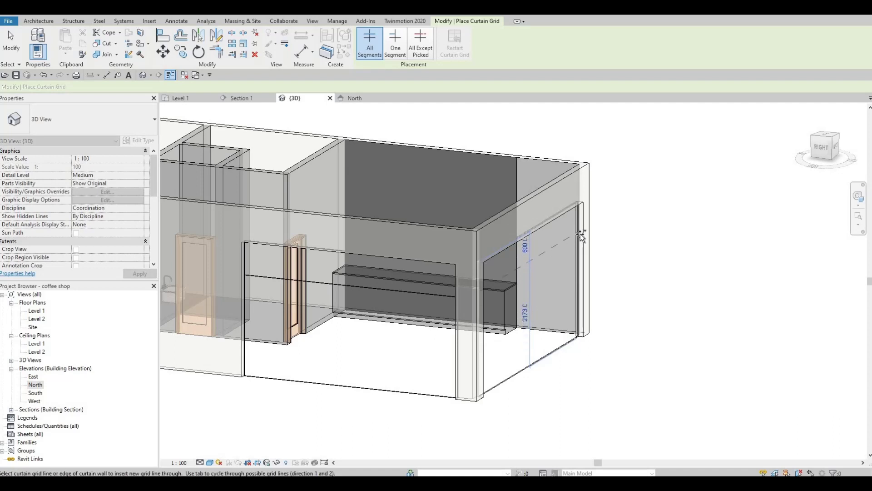
pyautogui.click(579, 236)
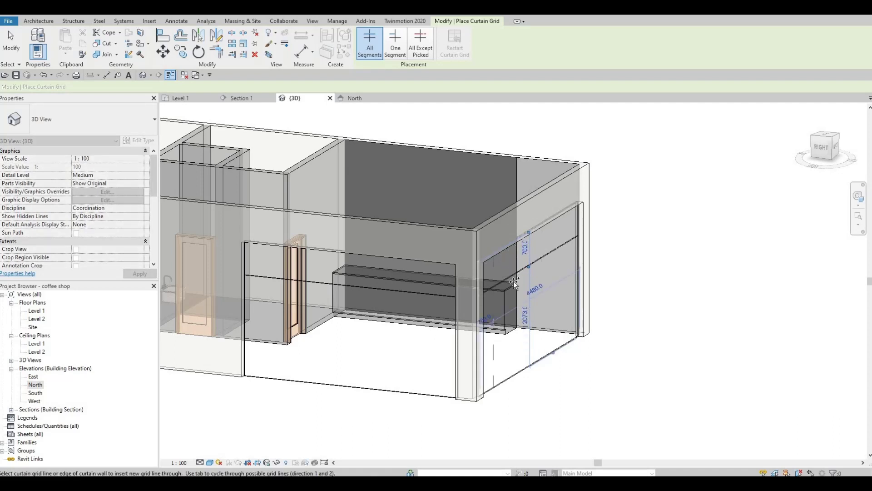
pyautogui.press('Escape')
pyautogui.press('Escape')
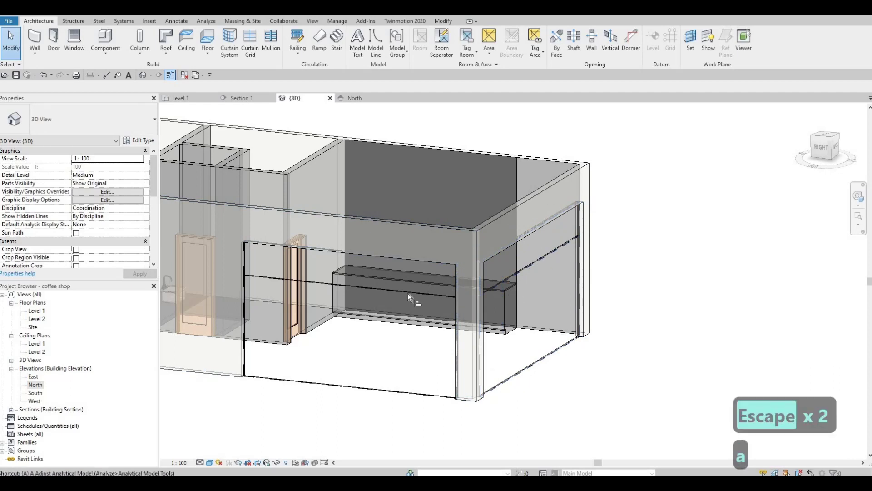
pyautogui.press('a')
pyautogui.press('l')
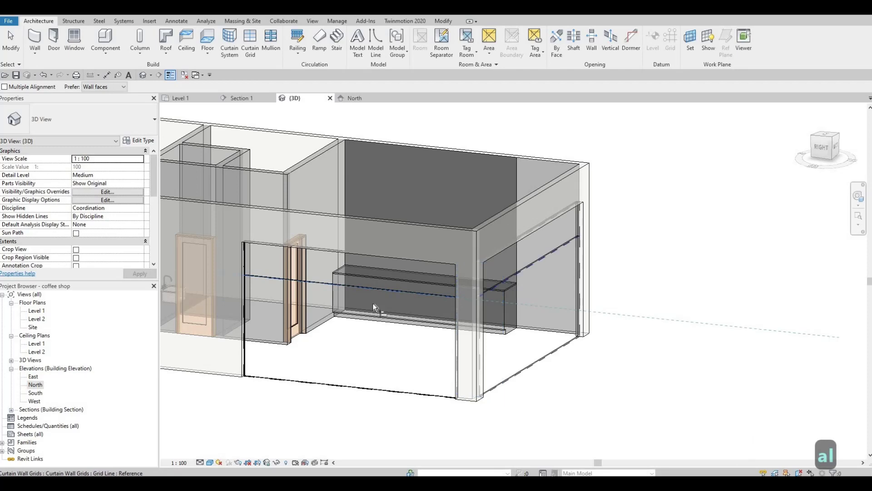
pyautogui.press('Escape')
pyautogui.press('Escape')
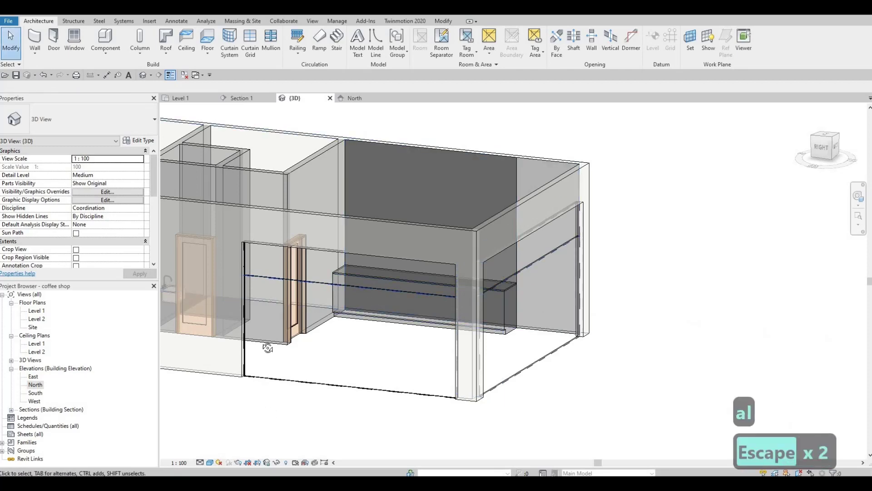
pyautogui.keyDown('shift'); pyautogui.moveTo(265, 414); pyautogui.dragTo(309, 400, button='middle'); pyautogui.keyUp('shift')
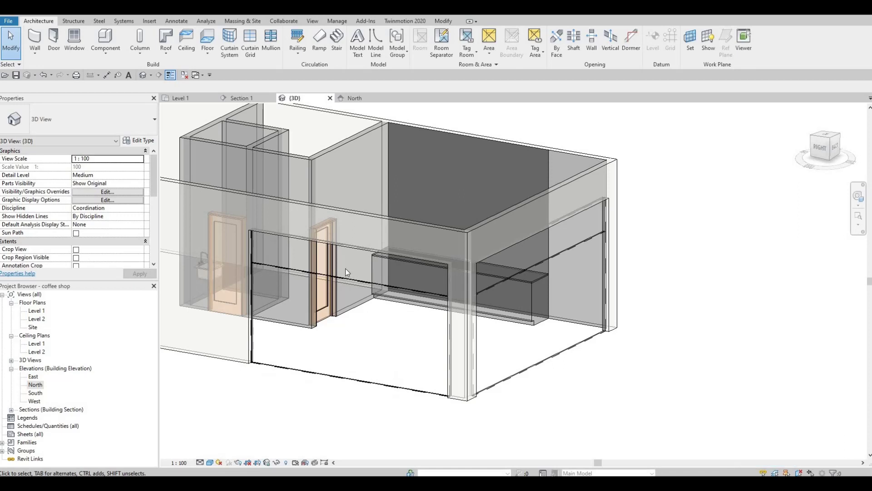
pyautogui.press('Escape')
pyautogui.press('Escape')
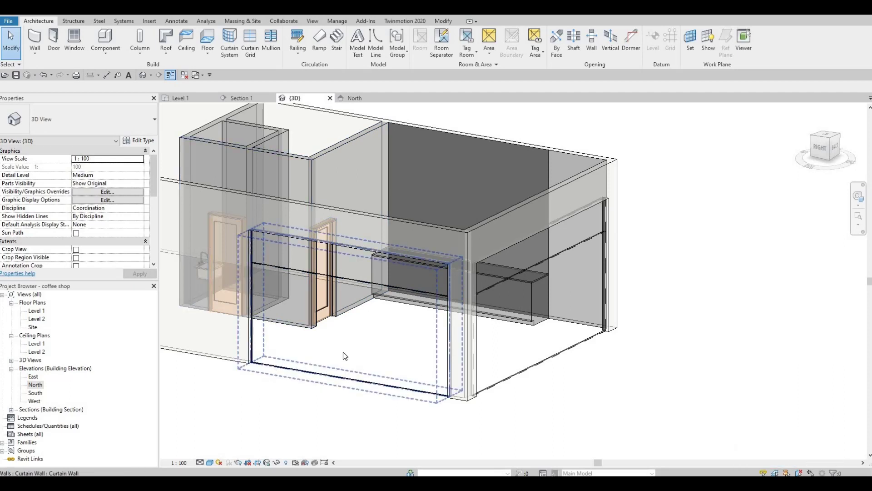
# Divide the grid 3 curtain wall into four equal 1150 mm bays with three vertical curtain grid lines.
pyautogui.keyDown('shift'); pyautogui.moveTo(343, 352); pyautogui.dragTo(250, 352, button='middle'); pyautogui.keyUp('shift')
pyautogui.click(250, 47)
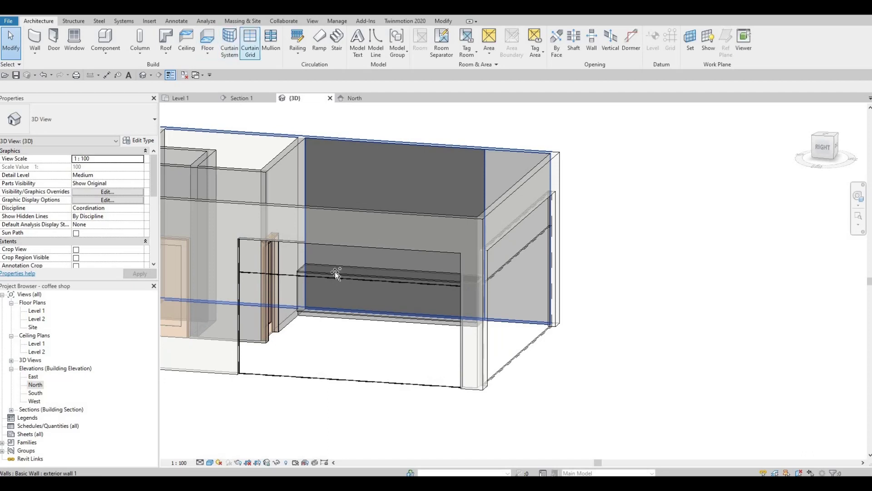
pyautogui.press('c')
pyautogui.press('g')
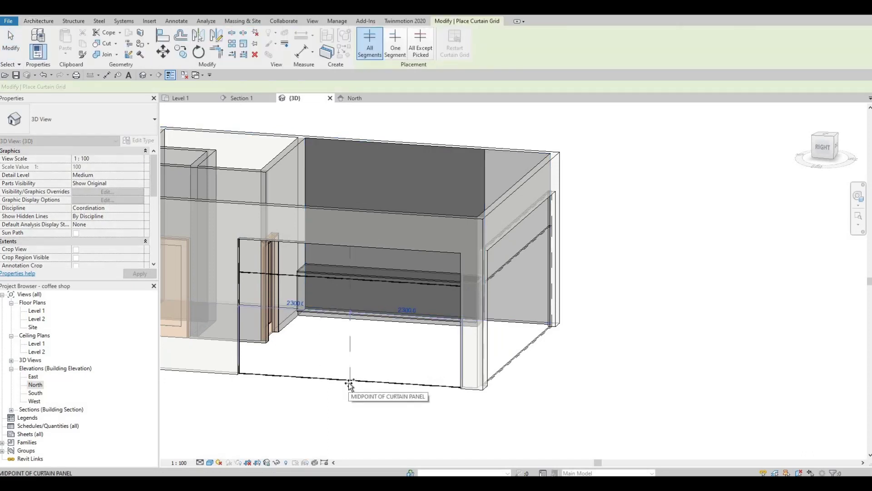
pyautogui.click(307, 385)
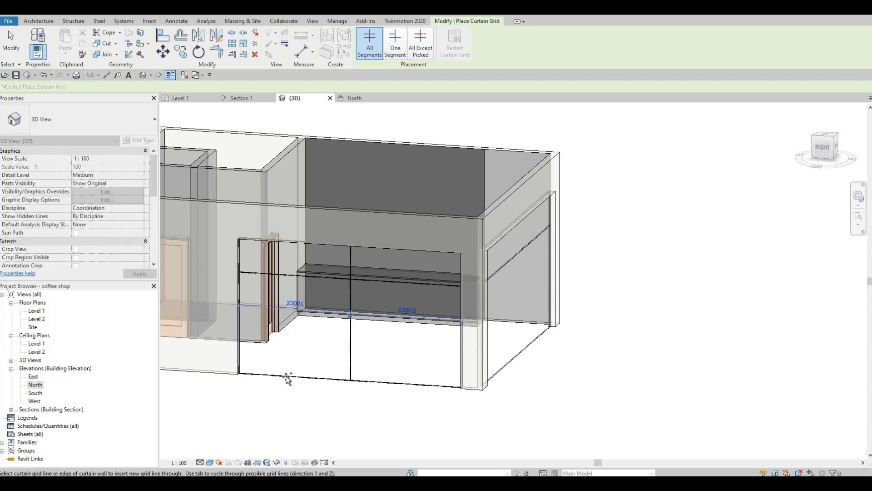
pyautogui.click(327, 377)
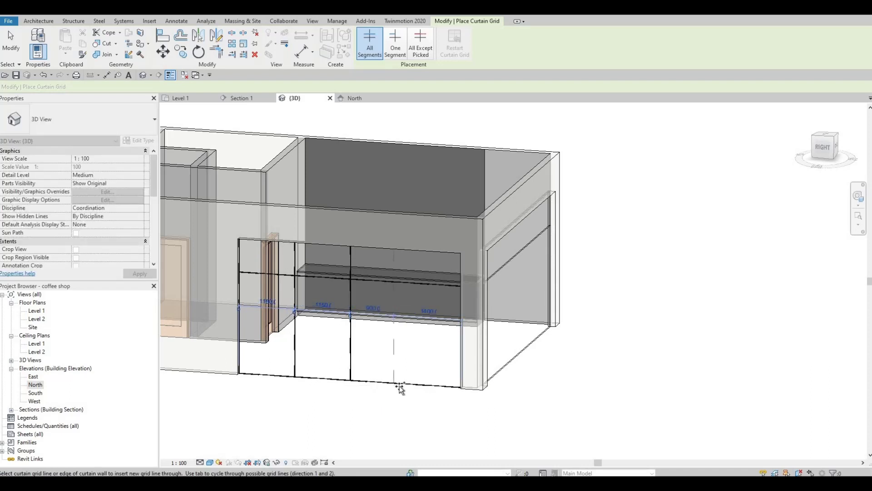
pyautogui.click(425, 359)
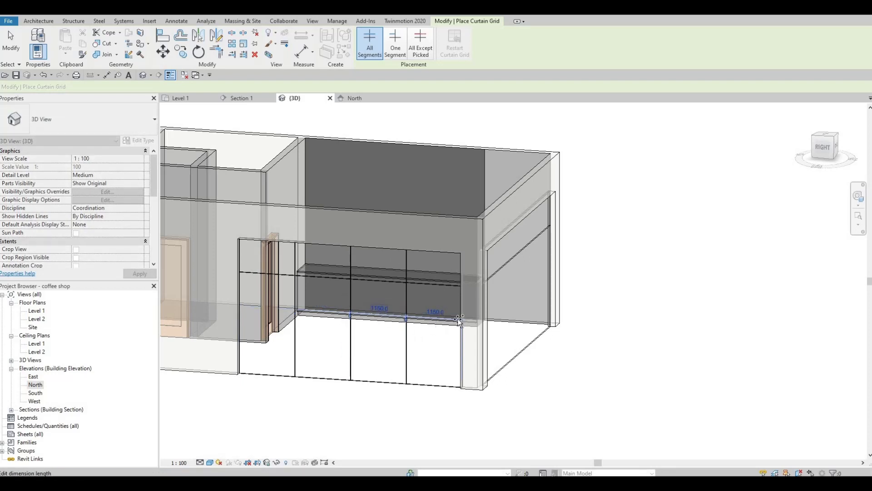
# Place a vertical curtain grid line at the grid A curtain wall's midpoint, and split the counter-side half into three 863.3 mm bays.
pyautogui.keyDown('shift'); pyautogui.moveTo(379, 367); pyautogui.dragTo(494, 377, button='middle'); pyautogui.keyUp('shift')
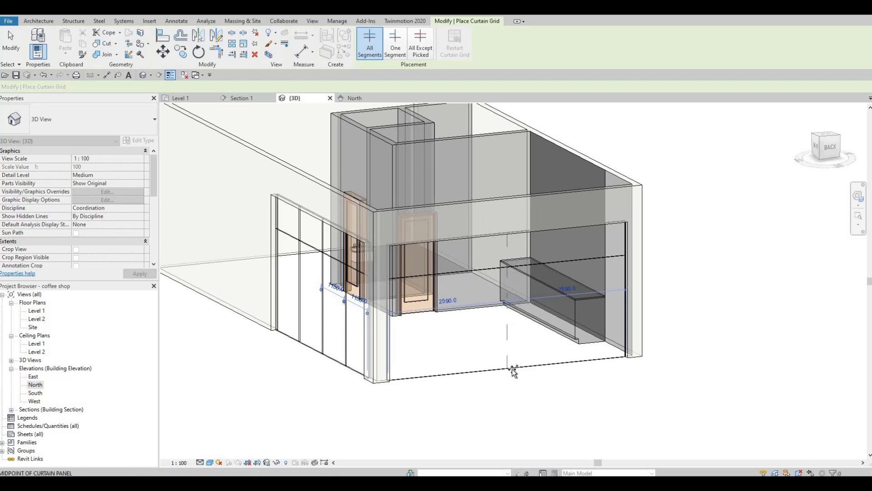
pyautogui.click(509, 368)
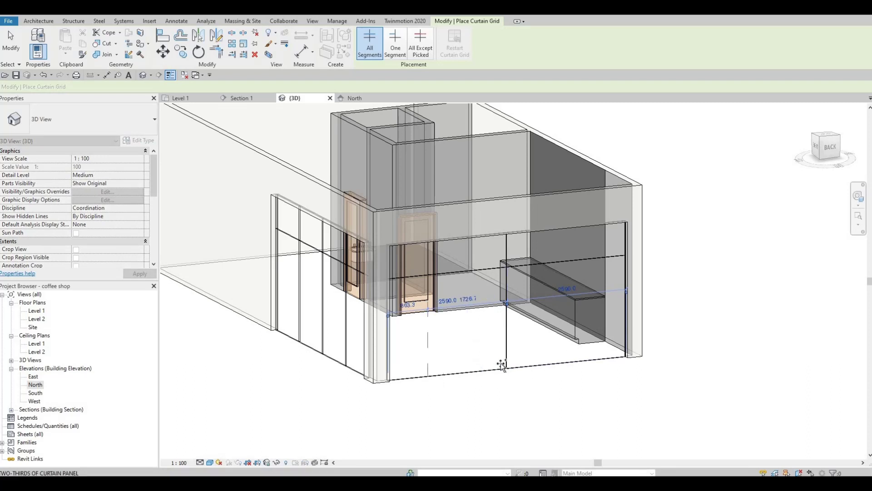
pyautogui.moveTo(501, 365)
pyautogui.keyDown('shift'); pyautogui.mouseDown(button='middle')
pyautogui.moveTo(516, 378)
pyautogui.moveTo(512, 366)
pyautogui.moveTo(508, 392)
pyautogui.moveTo(478, 386)
pyautogui.moveTo(506, 376)
pyautogui.mouseUp(button='middle'); pyautogui.keyUp('shift')
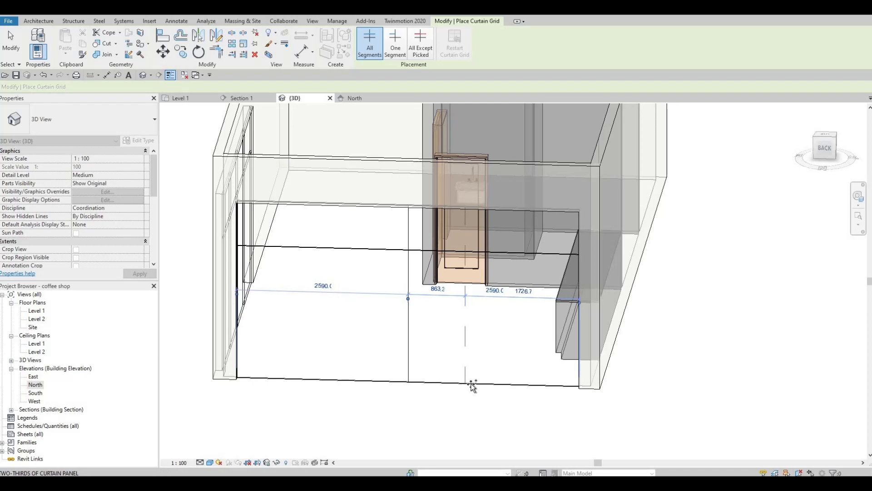
pyautogui.click(511, 384)
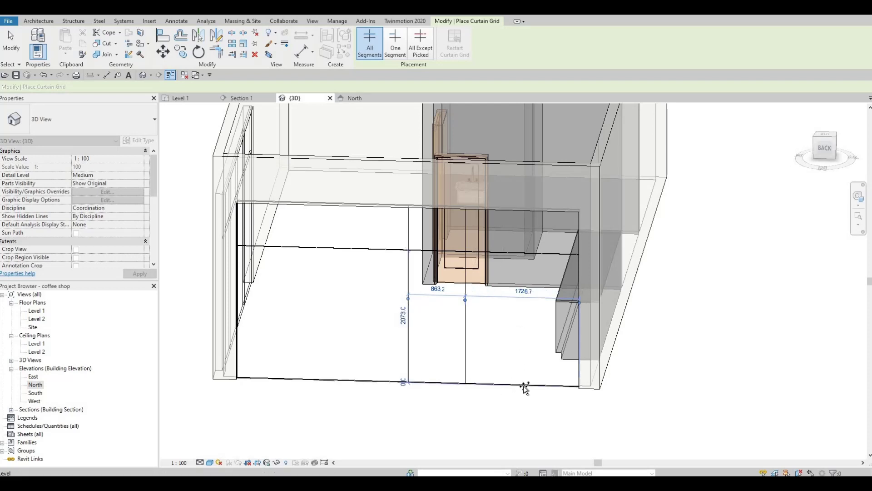
pyautogui.click(527, 387)
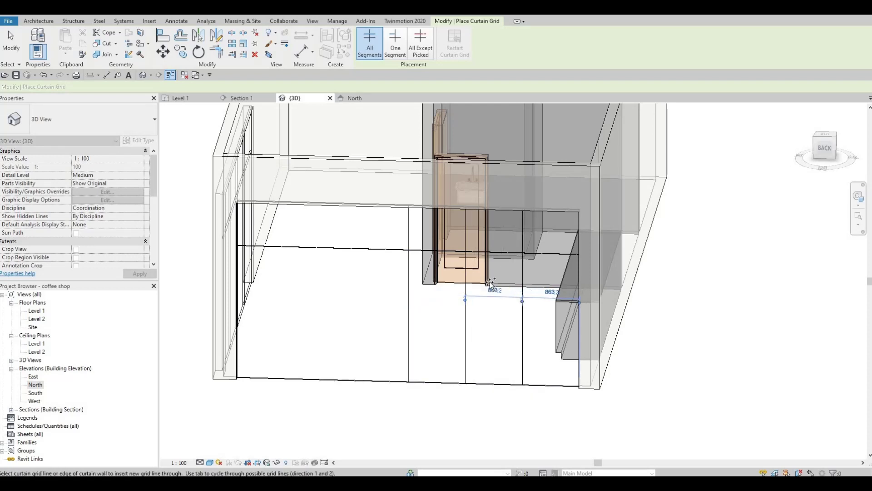
# Split the remaining half of the grid A curtain wall into three 863.3 mm bays with two vertical curtain grid lines.
pyautogui.keyDown('shift'); pyautogui.moveTo(453, 389); pyautogui.dragTo(338, 380, button='middle'); pyautogui.keyUp('shift')
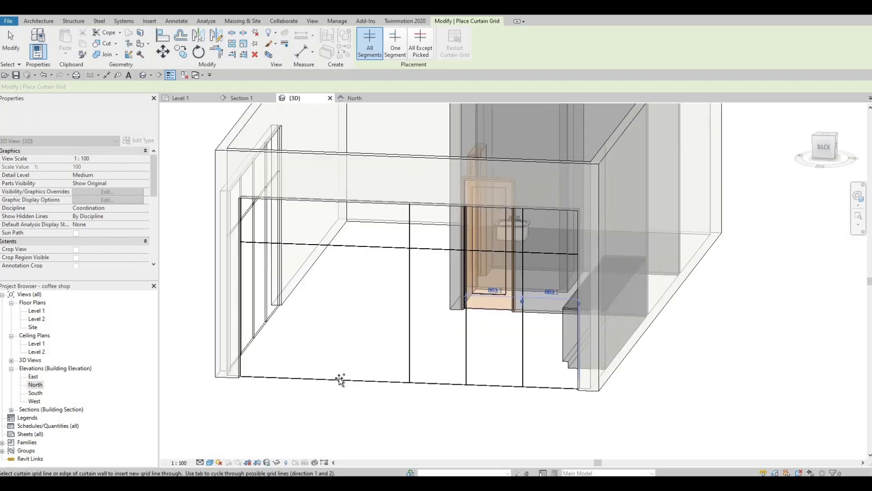
pyautogui.click(349, 380)
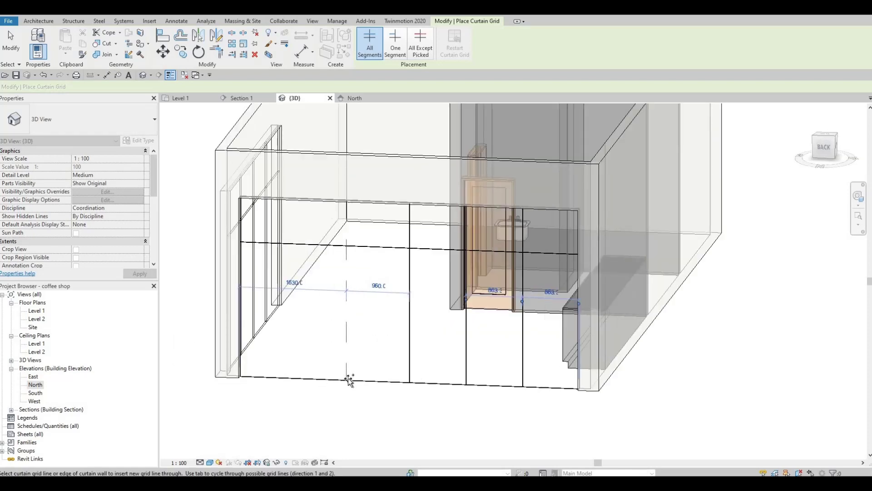
pyautogui.click(298, 368)
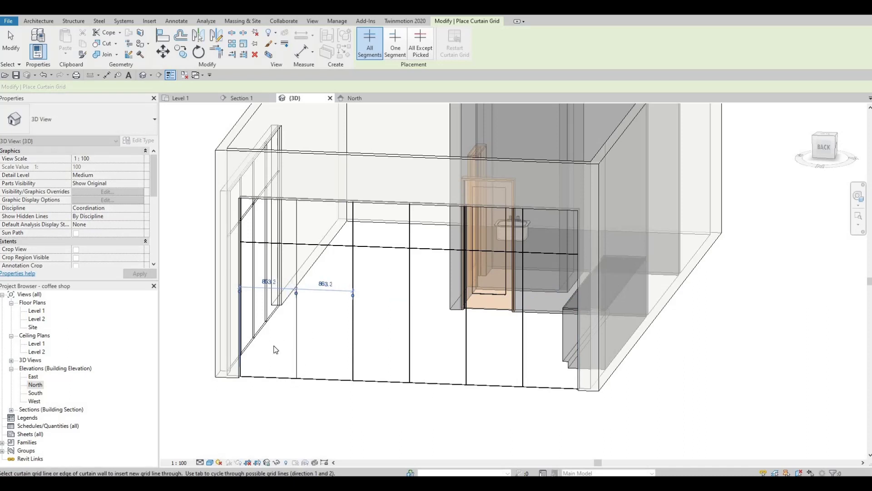
pyautogui.press('Escape')
pyautogui.press('Escape')
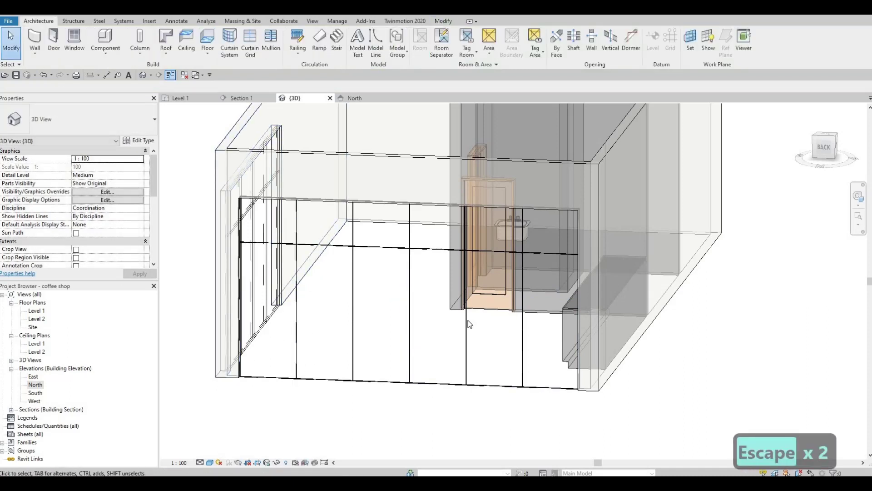
# Replace the vertical grid line in the corner-side half of the grid 3 curtain wall with two lines spaced 766.7 mm apart.
pyautogui.keyDown('shift'); pyautogui.moveTo(442, 378); pyautogui.dragTo(300, 378, button='middle'); pyautogui.keyUp('shift')
pyautogui.click(299, 378)
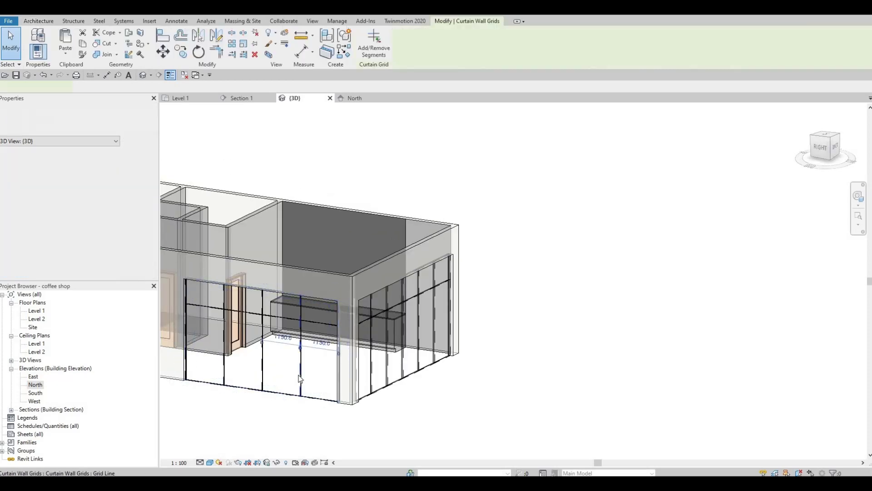
pyautogui.press('Delete')
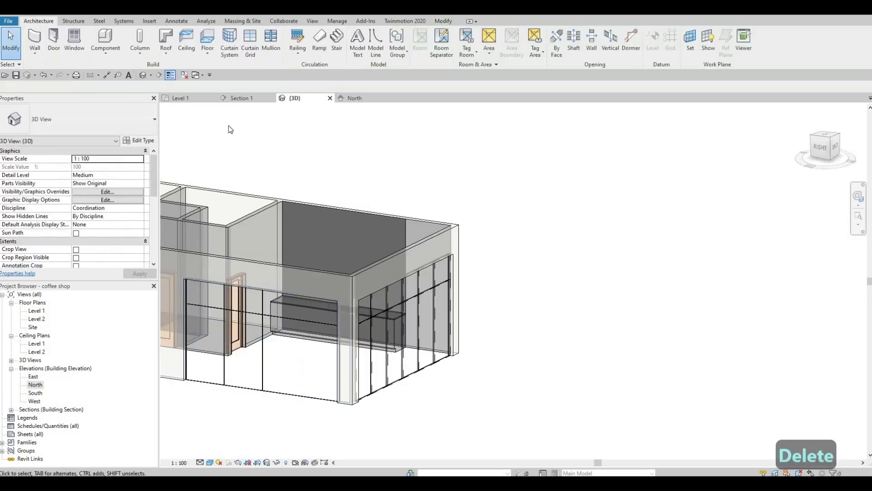
pyautogui.click(250, 42)
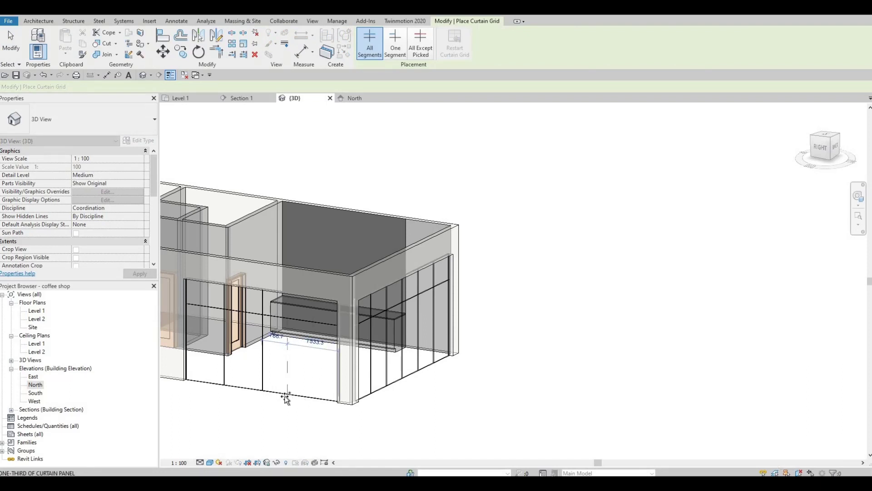
pyautogui.scroll(3, 286, 397)
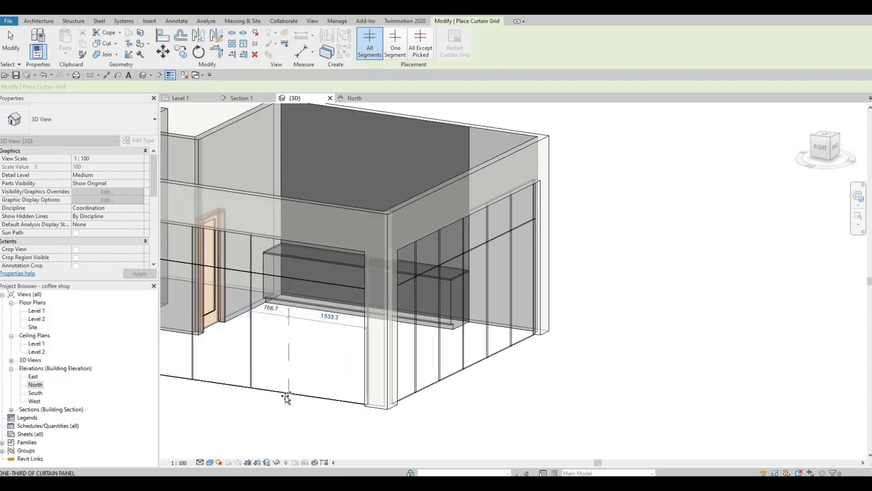
pyautogui.click(311, 400)
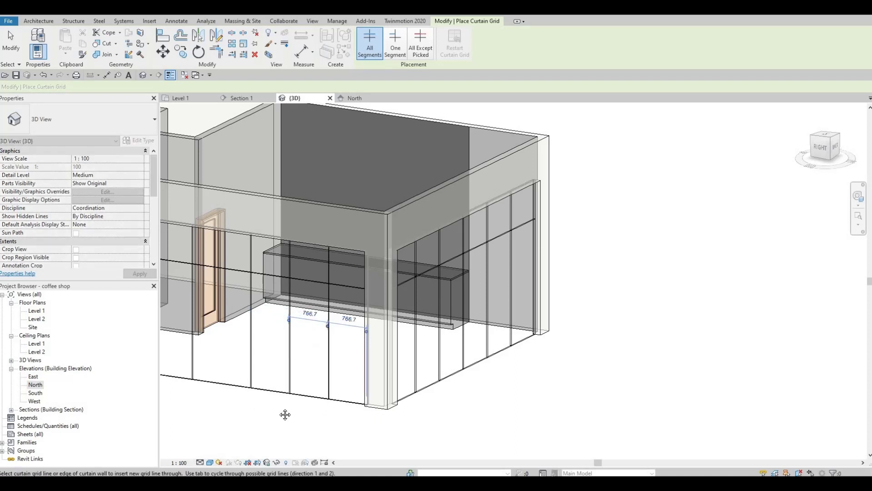
pyautogui.press('Escape')
# Replace the vertical grid line in the other half of the grid 3 curtain wall with two lines spaced 766.7 mm apart.
pyautogui.keyDown('shift'); pyautogui.moveTo(280, 410); pyautogui.dragTo(255, 384, button='middle'); pyautogui.keyUp('shift')
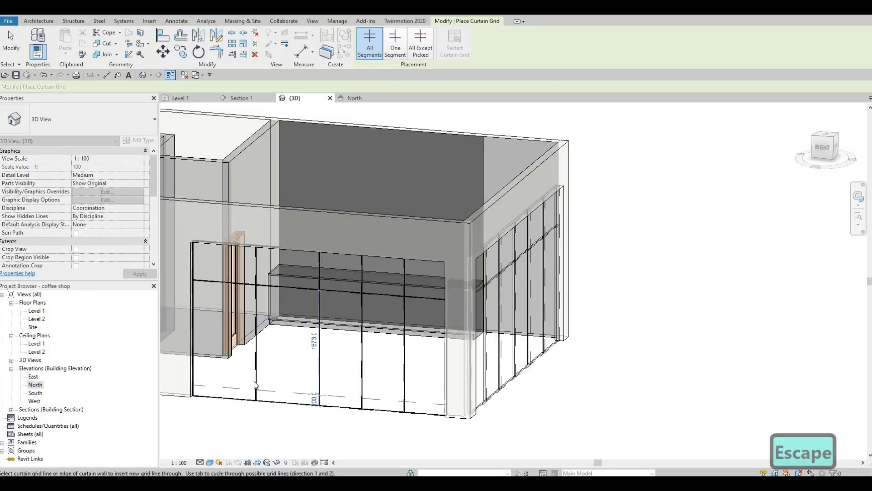
pyautogui.press('Escape')
pyautogui.press('Escape')
pyautogui.click(256, 382)
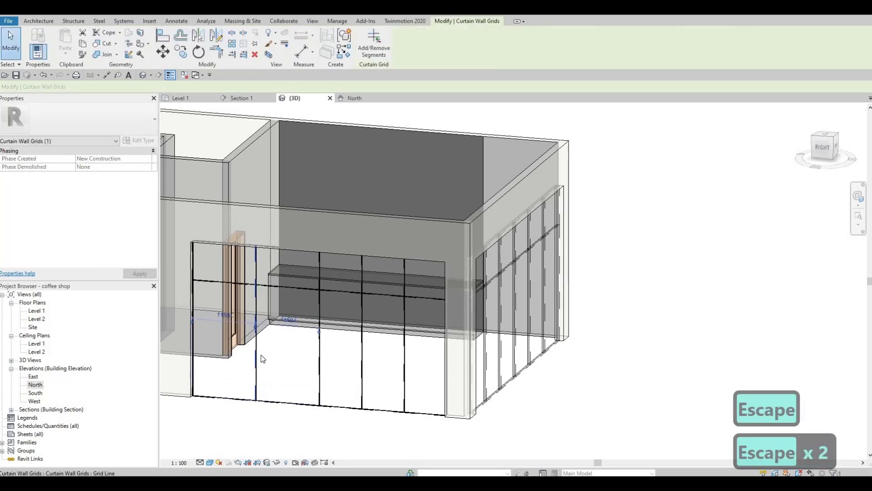
pyautogui.press('Delete')
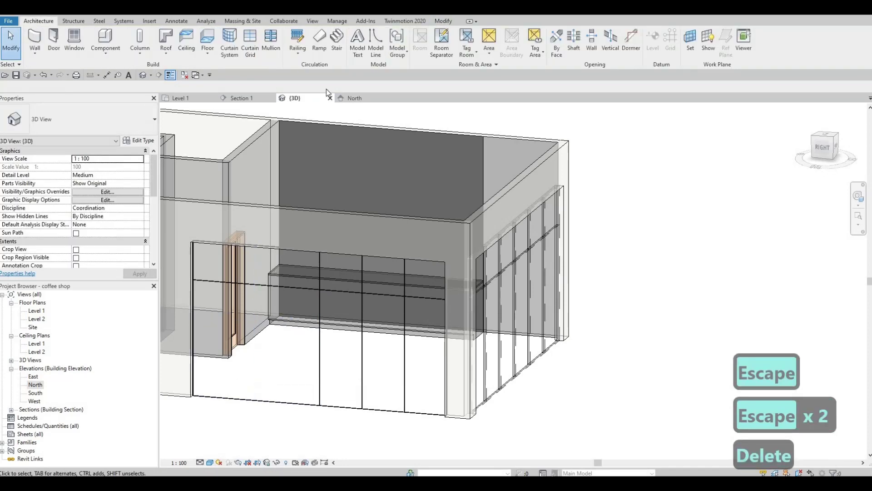
pyautogui.click(250, 42)
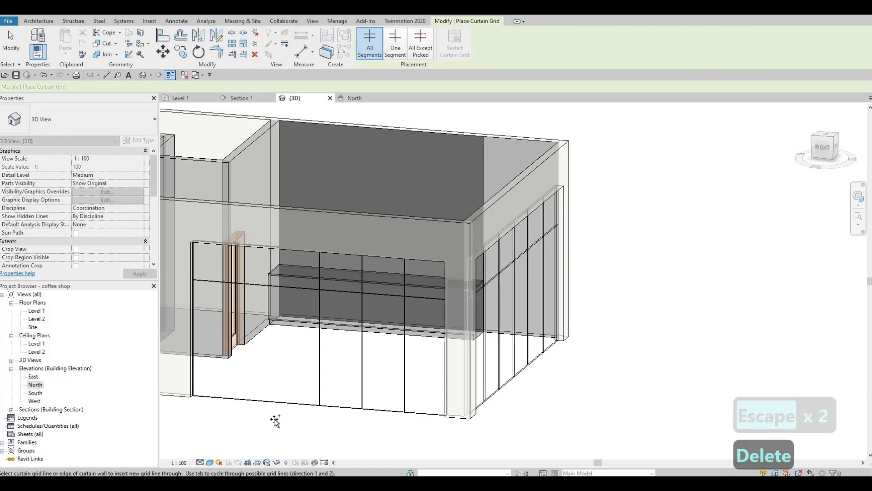
pyautogui.click(230, 402)
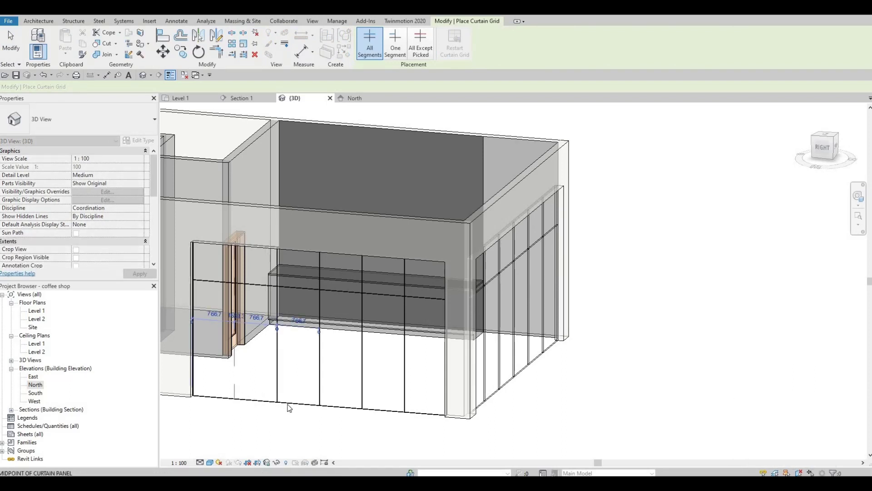
pyautogui.press('Escape')
pyautogui.press('Escape')
# Place 30mm Square rectangular mullions on all grid lines of both the grid A and grid 3 curtain walls.
pyautogui.keyDown('shift'); pyautogui.moveTo(214, 411); pyautogui.dragTo(268, 404, button='middle'); pyautogui.keyUp('shift')
pyautogui.scroll(2, 325, 354)
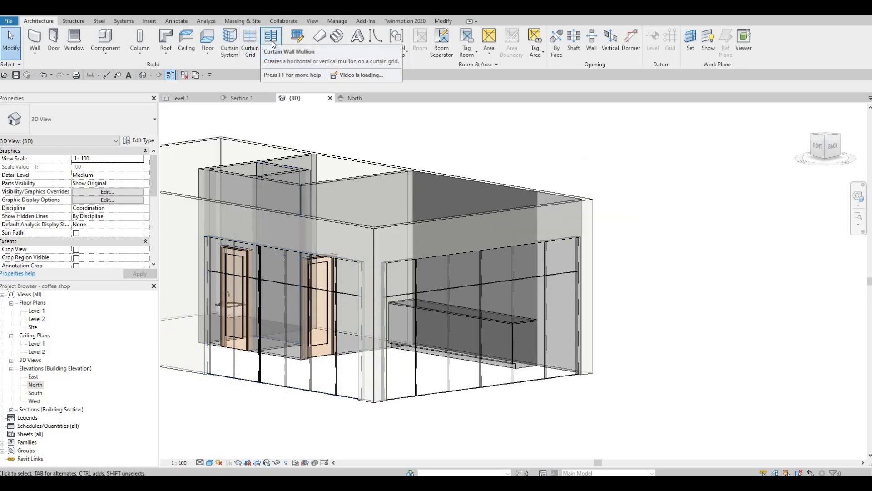
pyautogui.click(271, 38)
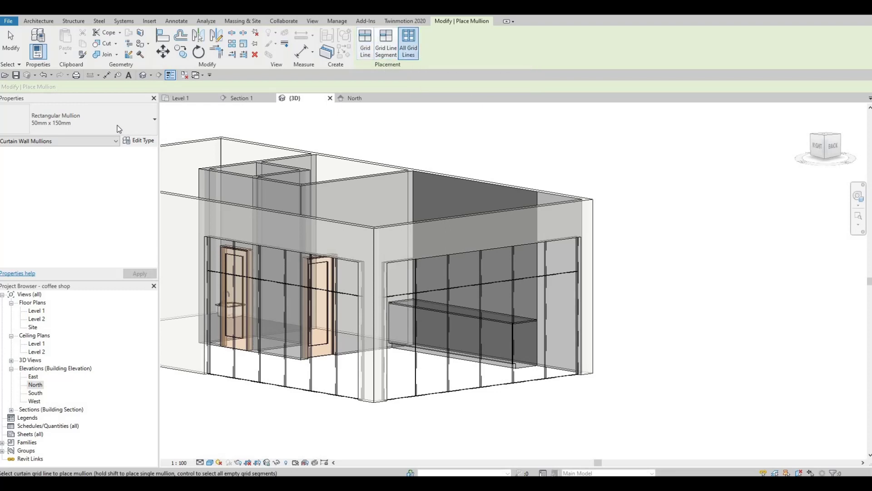
pyautogui.click(91, 121)
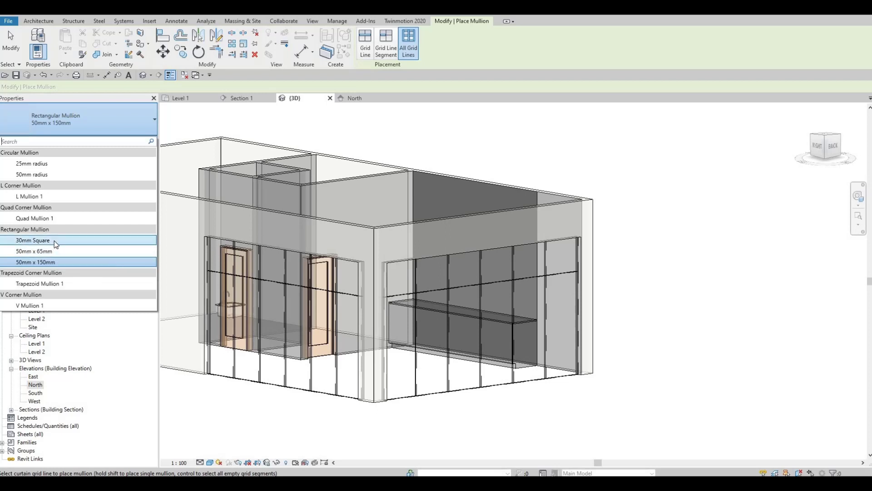
pyautogui.click(54, 242)
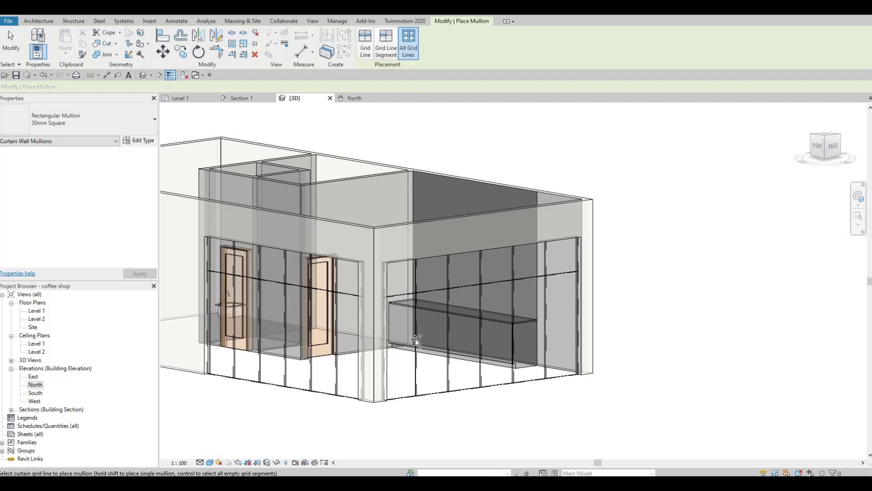
pyautogui.click(366, 343)
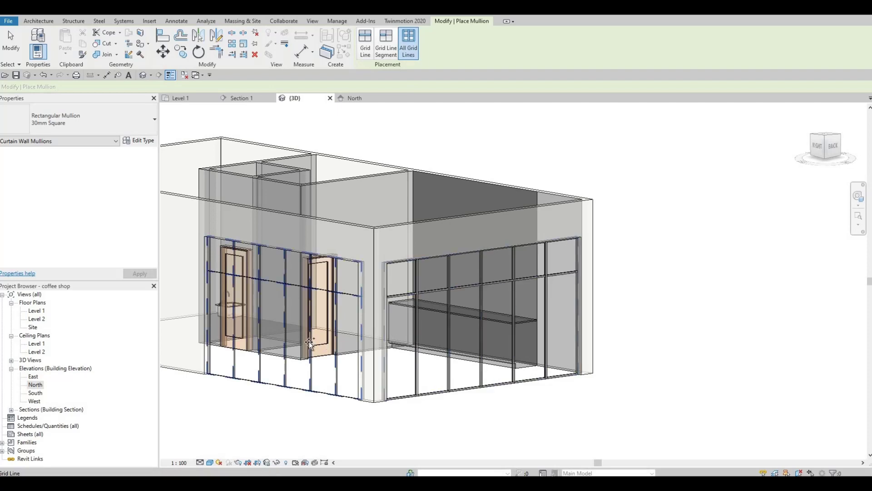
pyautogui.click(336, 288)
# Examine the mullions of both curtain walls in 3D, up close at the corner and from outside and above.
pyautogui.scroll(8, 341, 299)
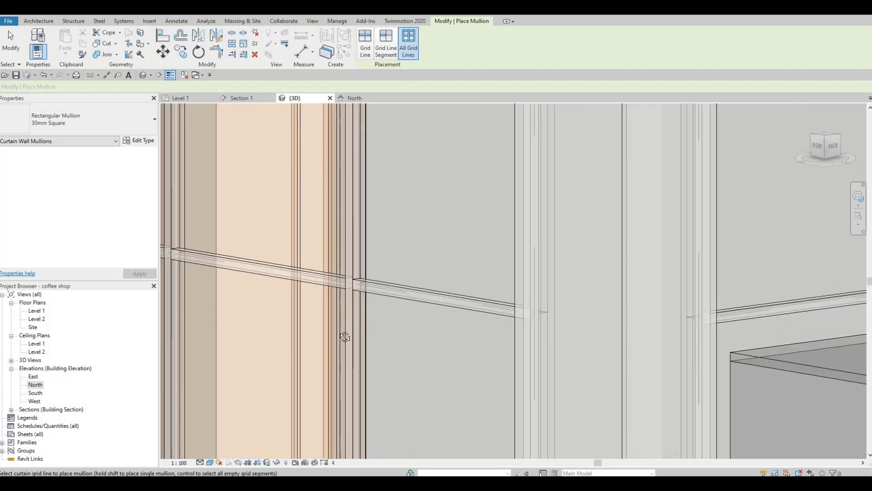
pyautogui.keyDown('shift'); pyautogui.moveTo(331, 351); pyautogui.dragTo(448, 347, button='middle'); pyautogui.keyUp('shift')
pyautogui.scroll(-3, 364, 246)
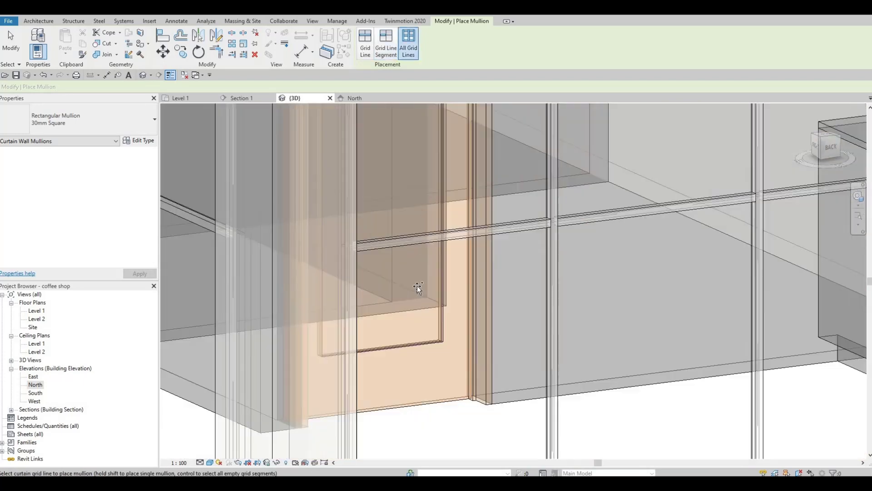
pyautogui.keyDown('shift'); pyautogui.moveTo(418, 288); pyautogui.dragTo(576, 291, button='middle'); pyautogui.keyUp('shift')
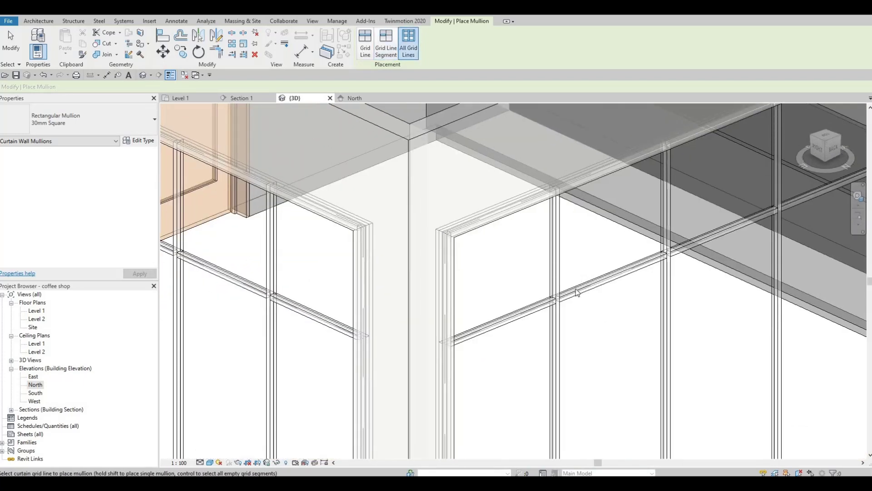
pyautogui.scroll(5, 563, 300)
pyautogui.press('Escape')
pyautogui.press('Escape')
pyautogui.scroll(-6, 537, 311)
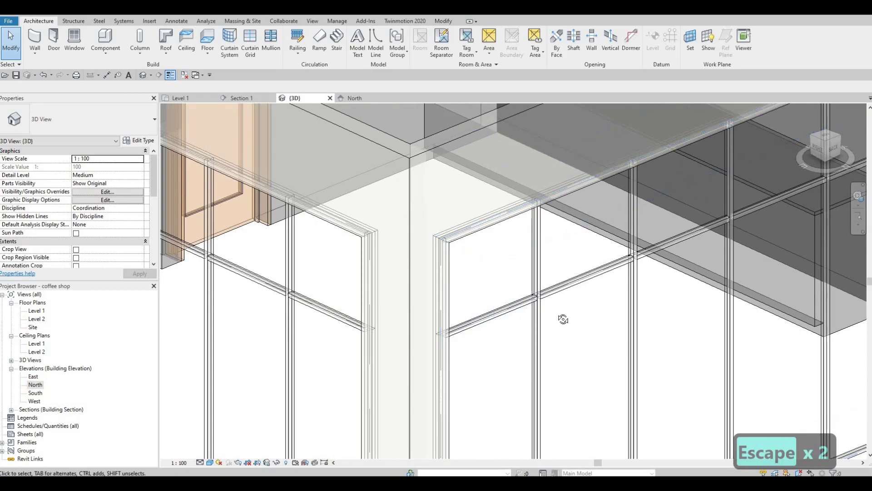
pyautogui.moveTo(563, 319)
pyautogui.keyDown('shift'); pyautogui.mouseDown(button='middle')
pyautogui.moveTo(574, 311)
pyautogui.moveTo(568, 302)
pyautogui.mouseUp(button='middle'); pyautogui.keyUp('shift')
pyautogui.scroll(-3, 536, 271)
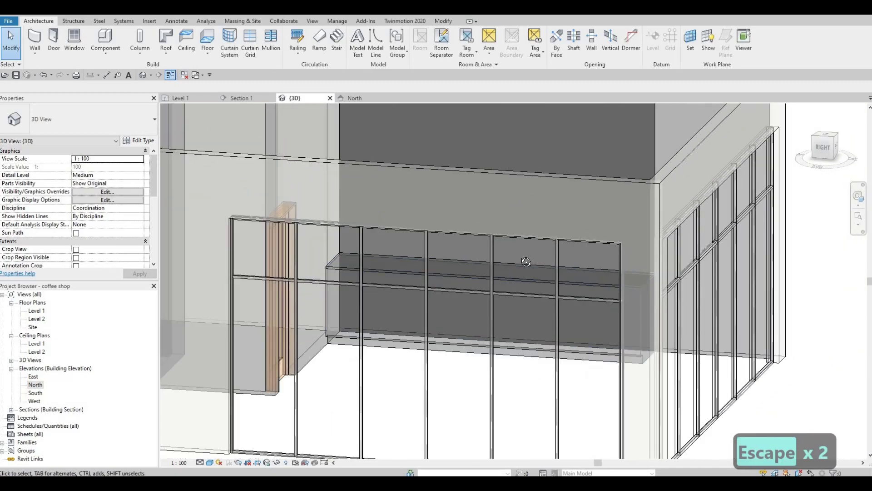
pyautogui.keyDown('shift'); pyautogui.moveTo(526, 261); pyautogui.dragTo(502, 351, button='middle'); pyautogui.keyUp('shift')
pyautogui.scroll(1, 502, 350)
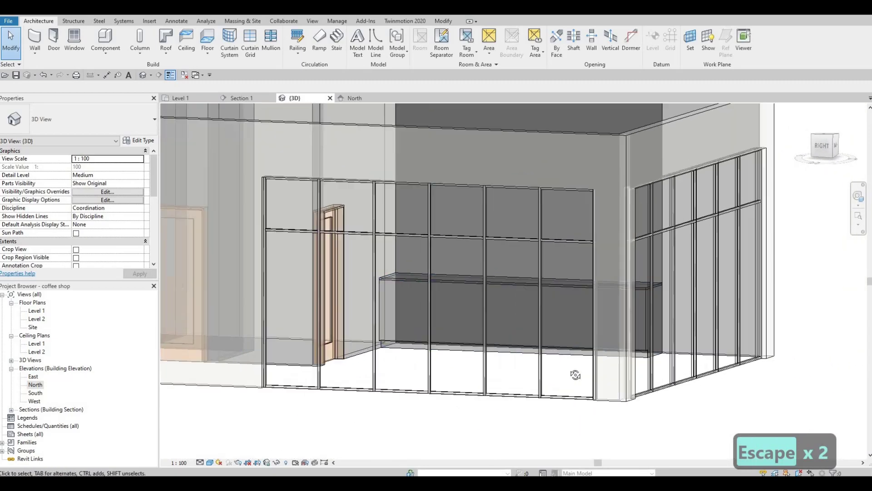
pyautogui.keyDown('shift'); pyautogui.moveTo(574, 373); pyautogui.dragTo(493, 360, button='middle'); pyautogui.keyUp('shift')
pyautogui.scroll(-2, 492, 358)
pyautogui.keyDown('shift'); pyautogui.moveTo(386, 217); pyautogui.dragTo(424, 293, button='middle'); pyautogui.keyUp('shift')
pyautogui.scroll(-2, 424, 293)
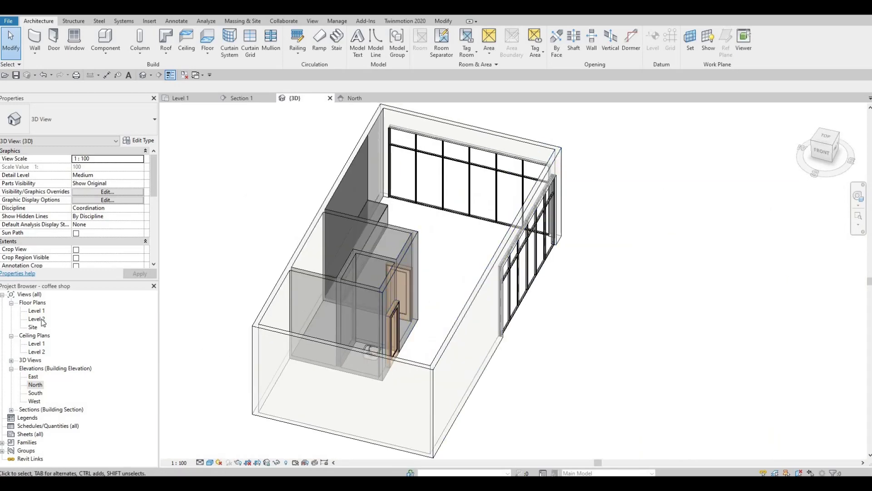
# Open the Level 1 floor plan and bring the whole layout into view.
pyautogui.doubleClick(36, 310)
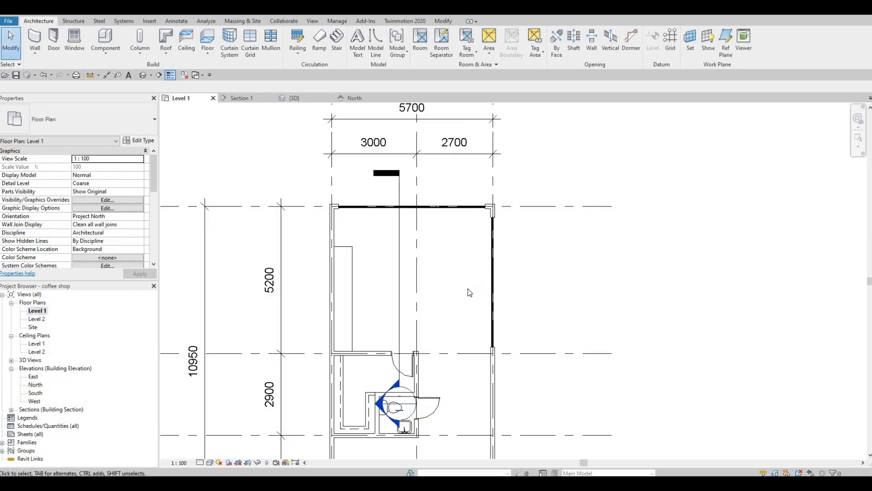
pyautogui.moveTo(571, 332); pyautogui.dragTo(545, 353, button='middle')
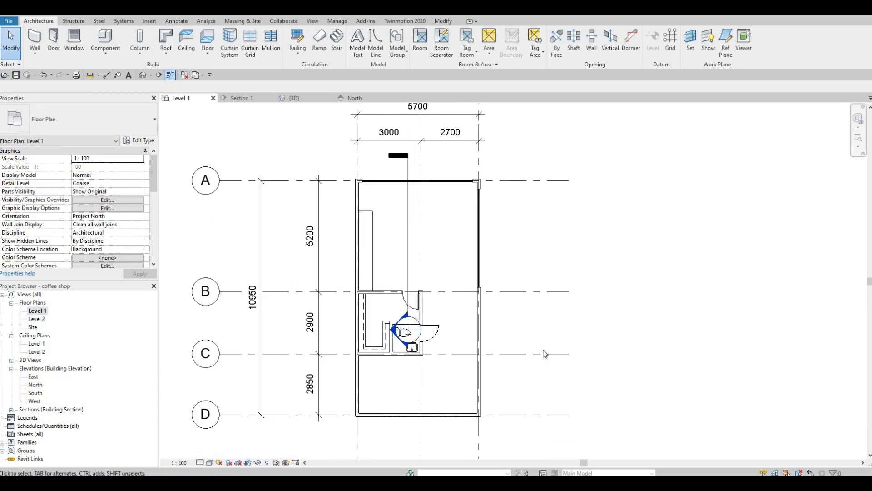
pyautogui.scroll(-2, 545, 352)
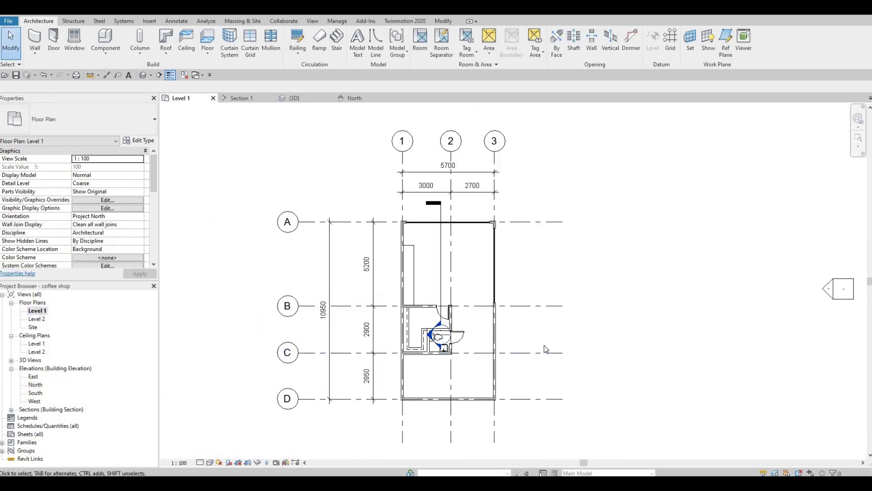